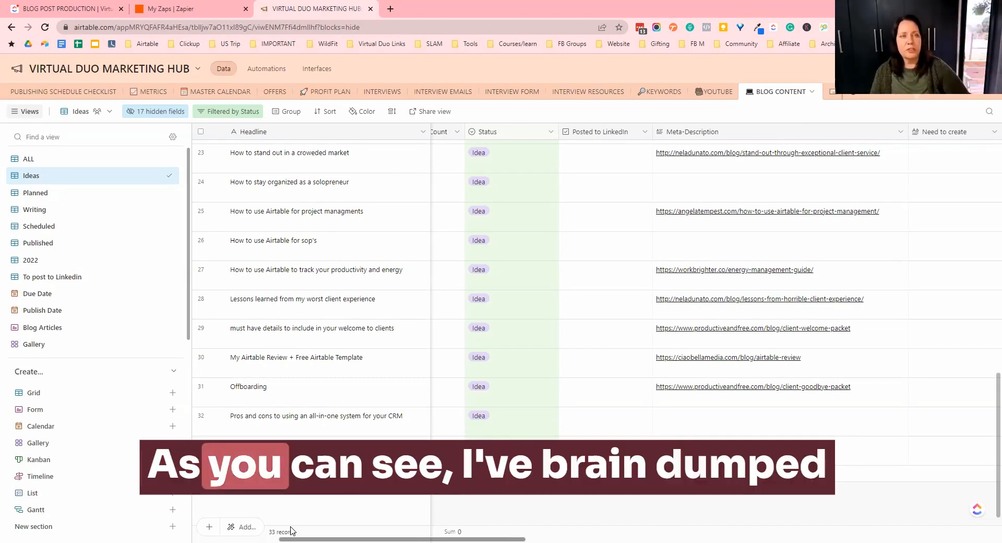
- Browse the blog content table's Ideas view to review its records and fields
{"action": "scroll", "coordinate": [352, 280], "scroll_direction": "down", "scroll_amount": 1}
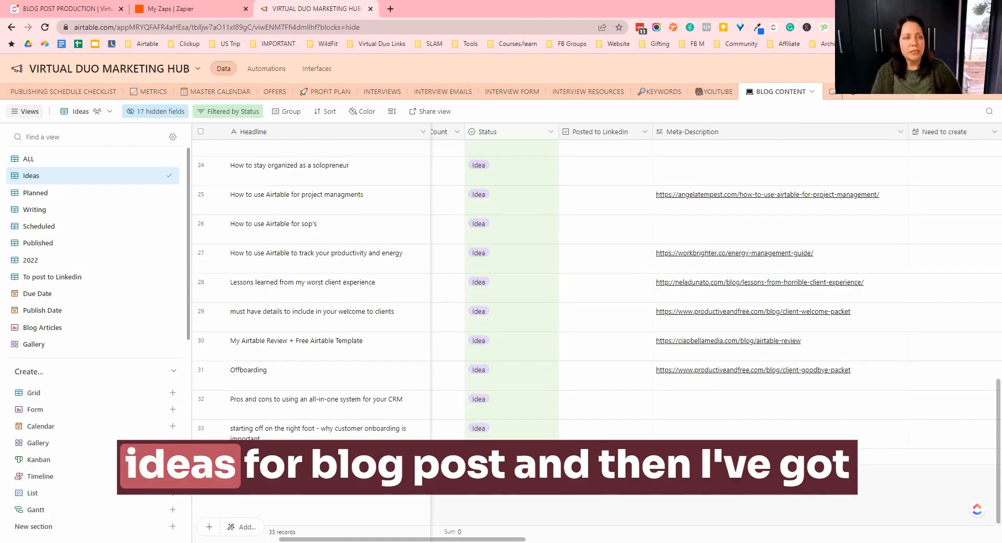
{"action": "left_click_drag", "start_coordinate": [459, 532], "coordinate": [546, 531]}
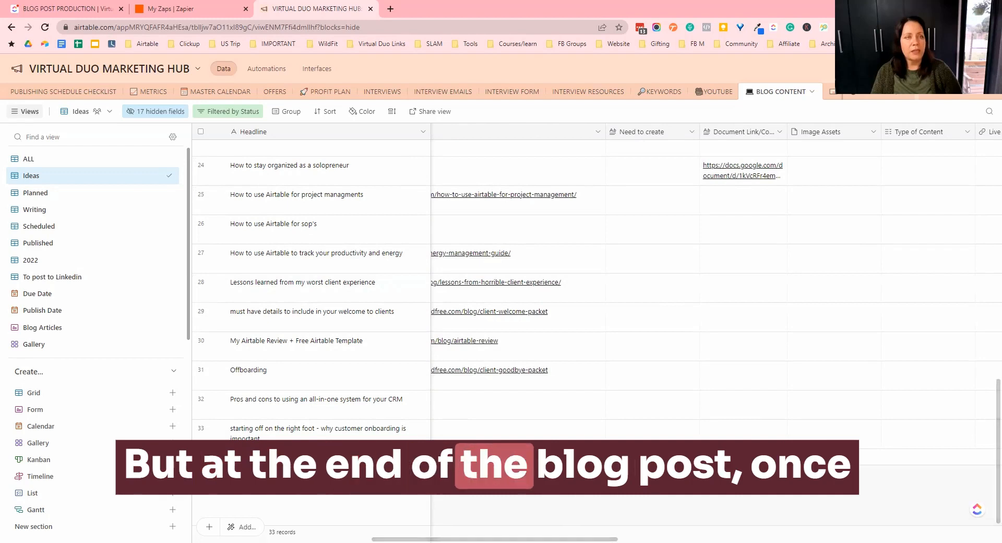
{"action": "left_click_drag", "start_coordinate": [432, 531], "coordinate": [246, 531]}
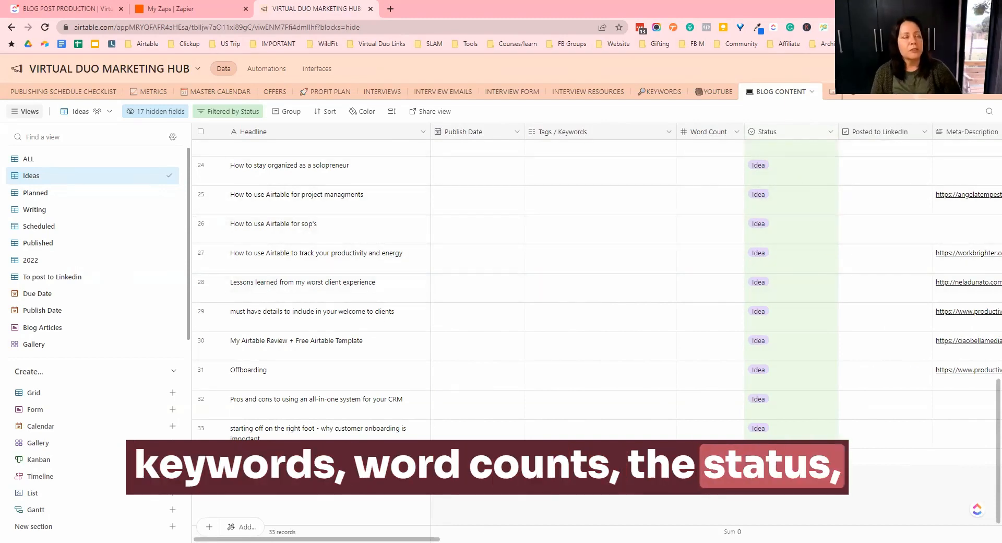
{"action": "left_click_drag", "start_coordinate": [391, 531], "coordinate": [595, 531]}
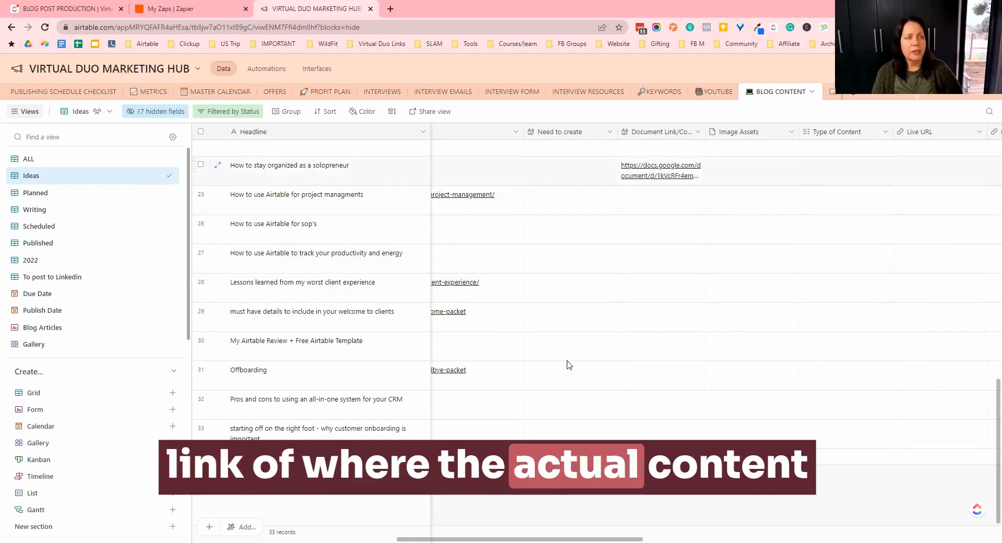
{"action": "left_click_drag", "start_coordinate": [449, 539], "coordinate": [617, 539]}
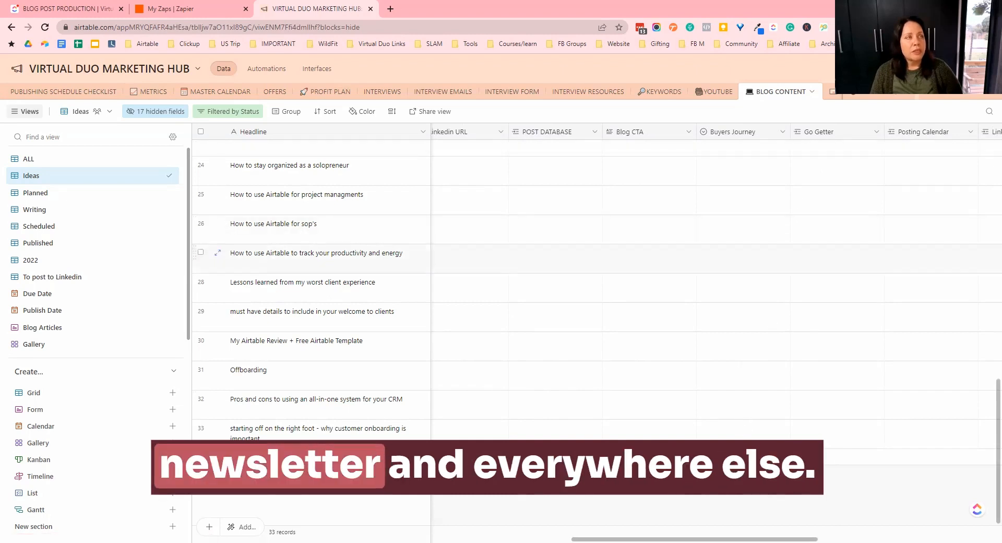
{"action": "left_click_drag", "start_coordinate": [702, 528], "coordinate": [208, 528]}
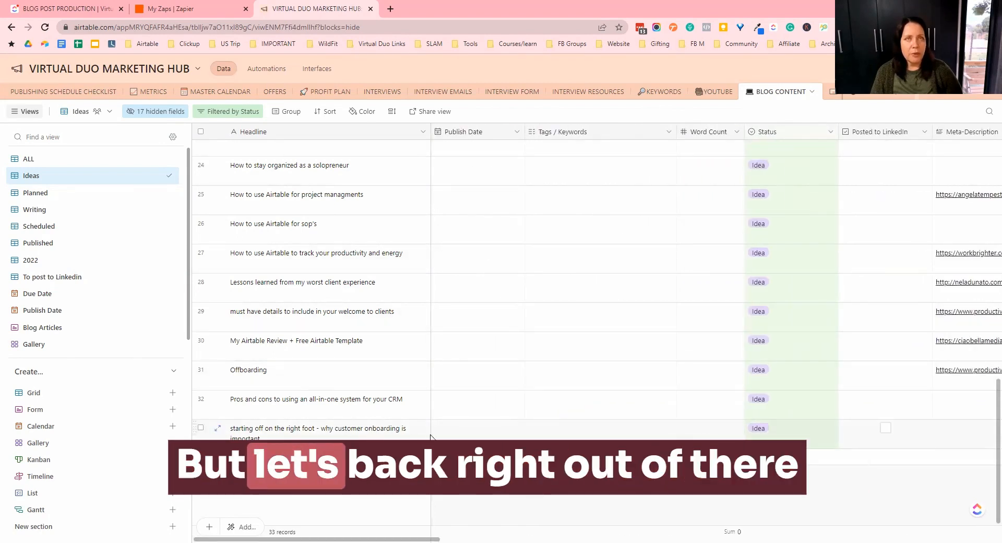
- Go to the home page and create a new base in the VIRTUAL DUO HUB workspace
{"action": "left_click", "coordinate": [17, 69]}
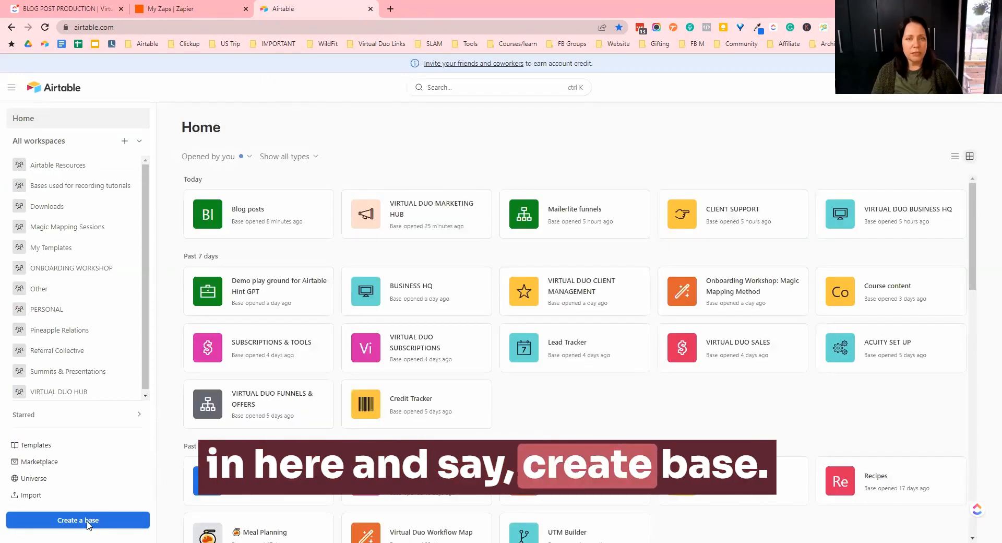
{"action": "left_click", "coordinate": [88, 520]}
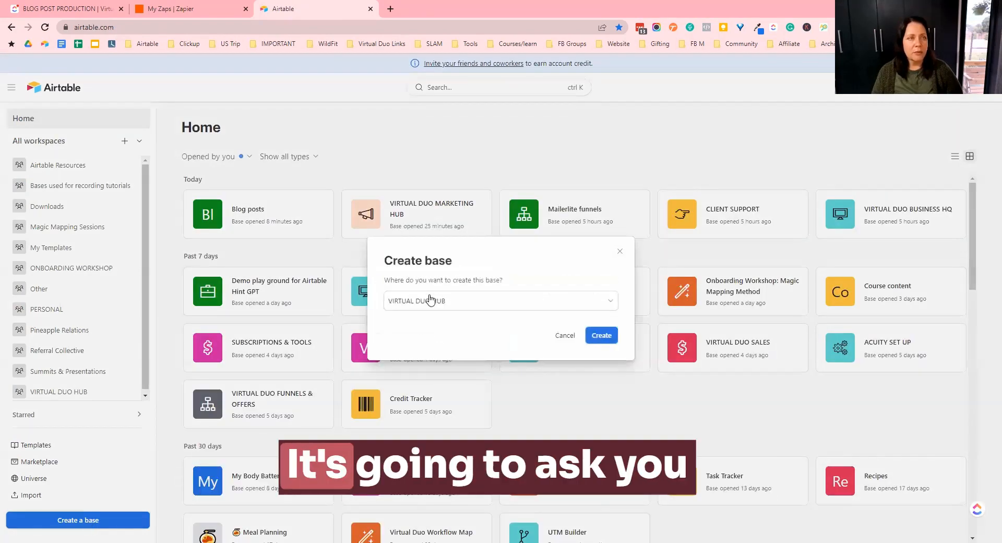
{"action": "left_click", "coordinate": [601, 336]}
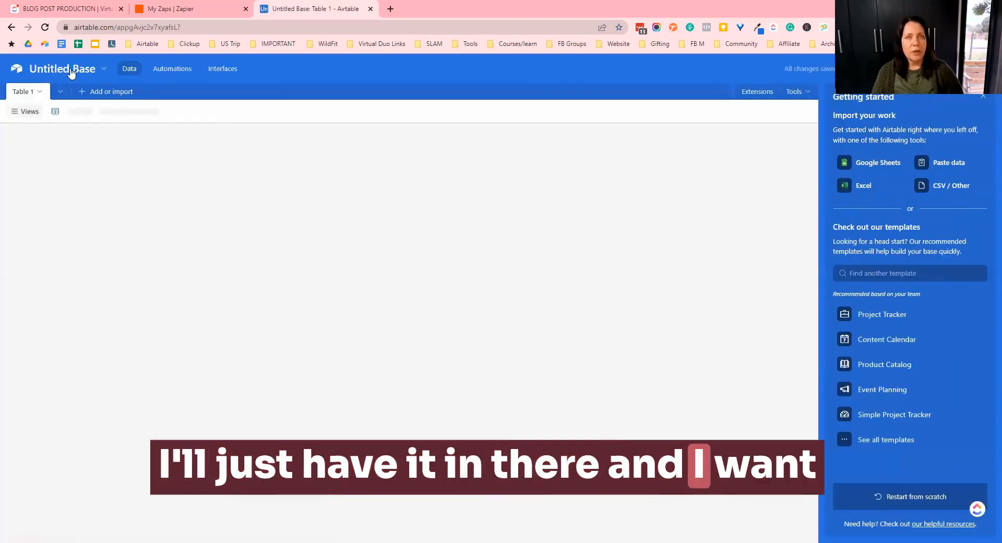
- Rename the new base My blog database
{"action": "left_click", "coordinate": [90, 69]}
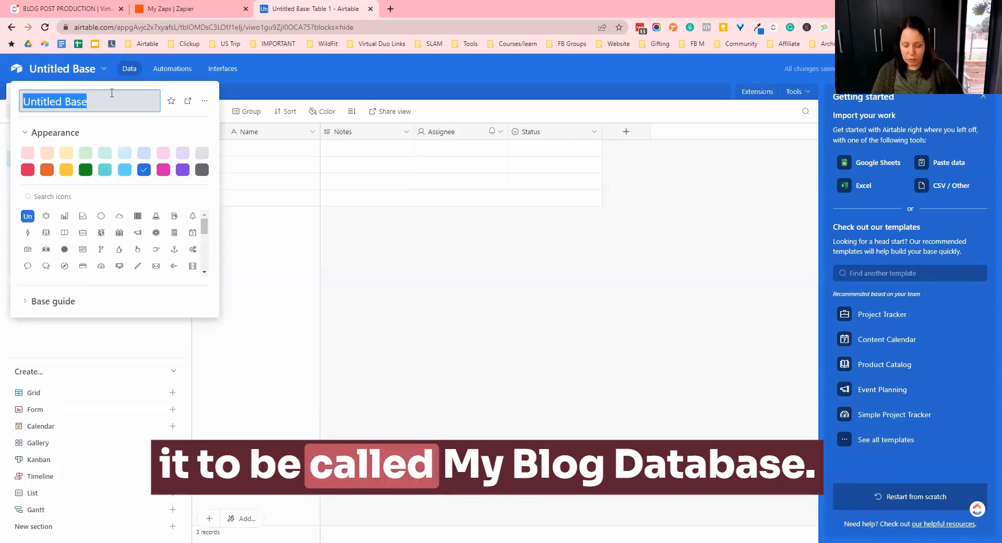
{"action": "type", "text": "My b"}
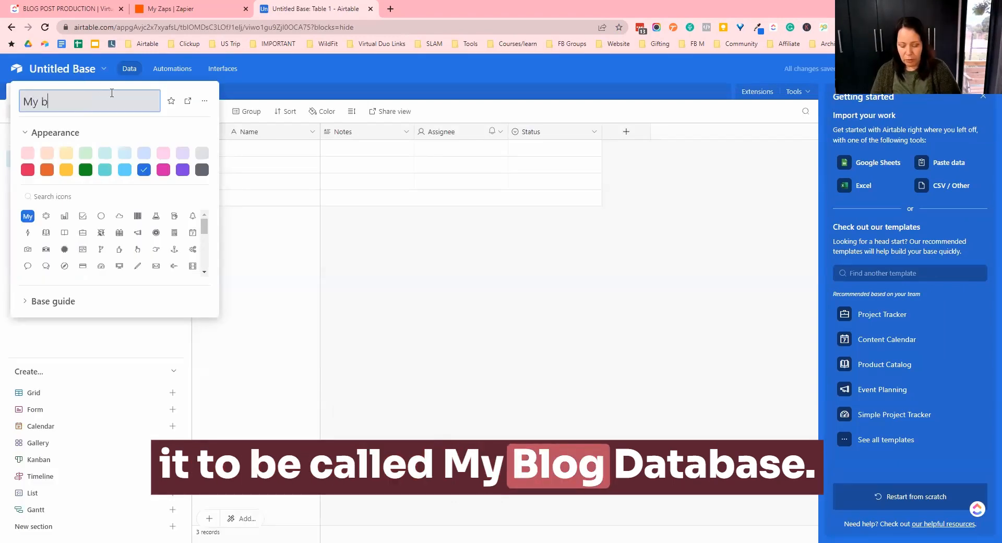
{"action": "type", "text": "log data"}
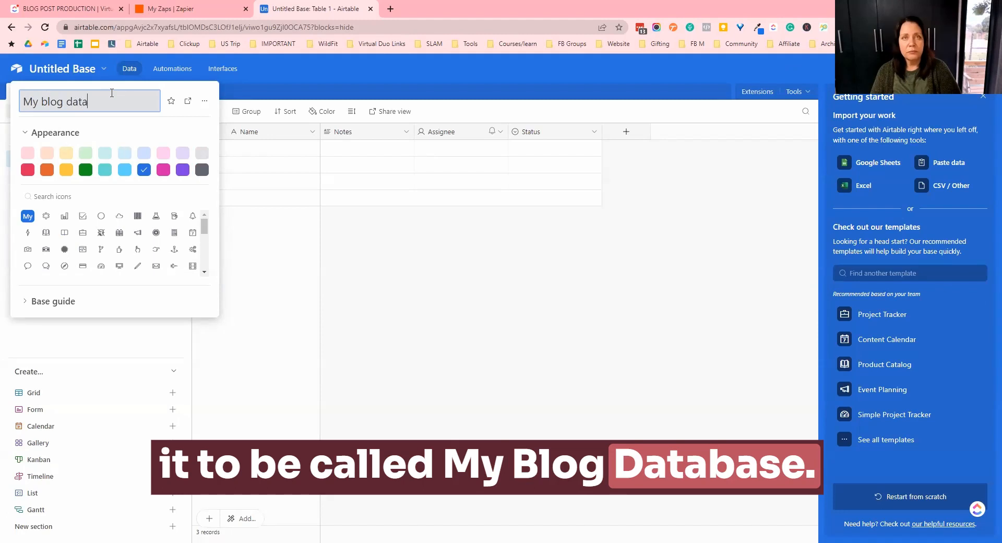
{"action": "type", "text": "base"}
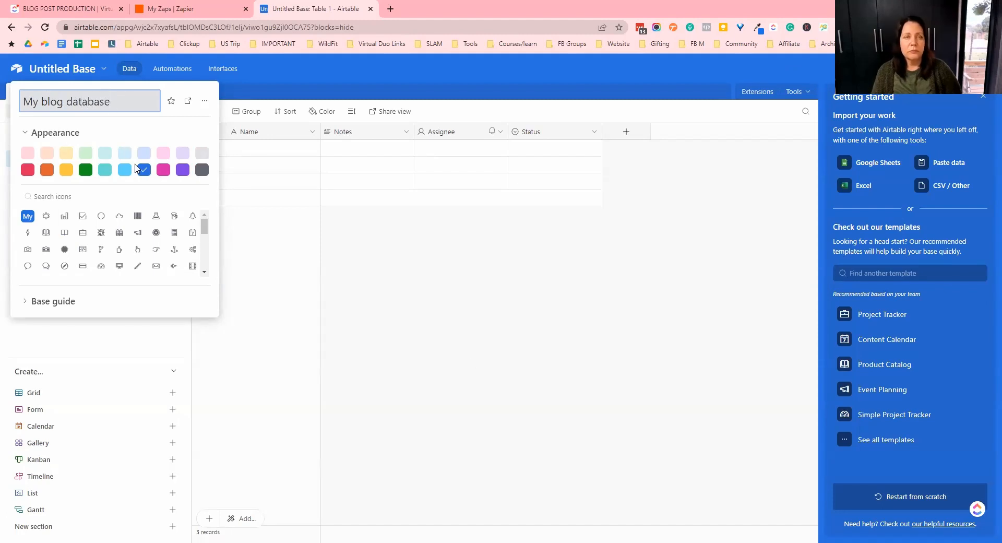
{"action": "left_click", "coordinate": [517, 367]}
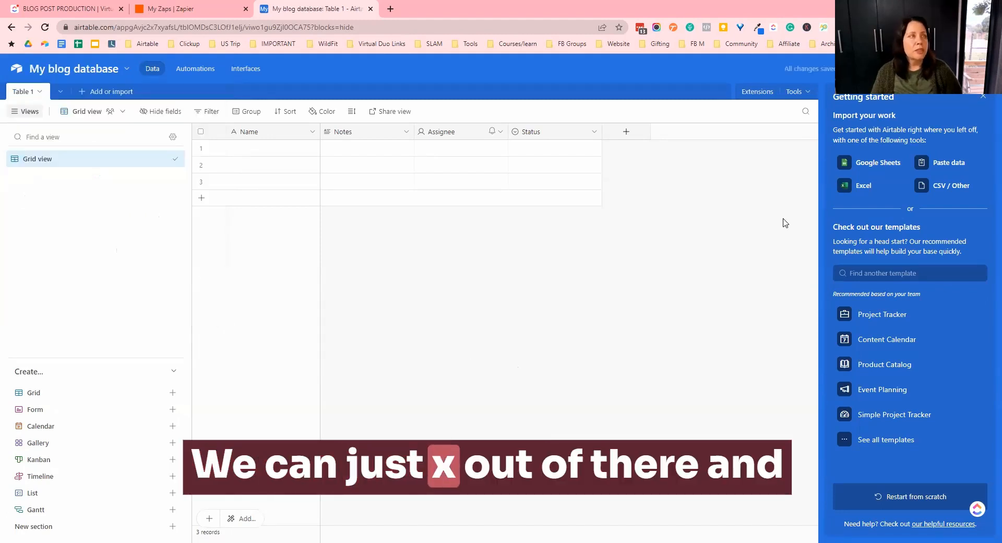
- Close the getting started panel and delete the Notes field
{"action": "left_click", "coordinate": [983, 96]}
{"action": "right_click", "coordinate": [365, 134]}
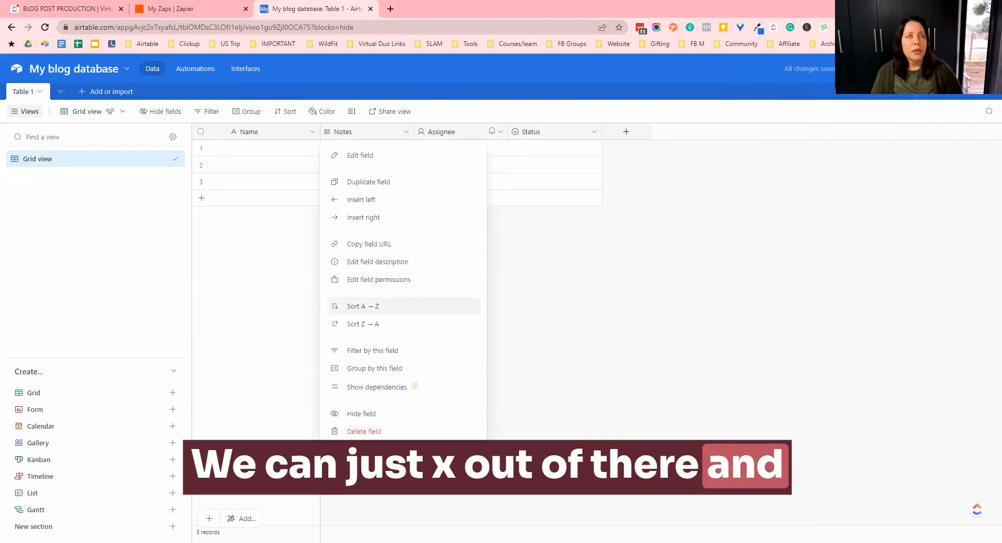
{"action": "left_click", "coordinate": [365, 431]}
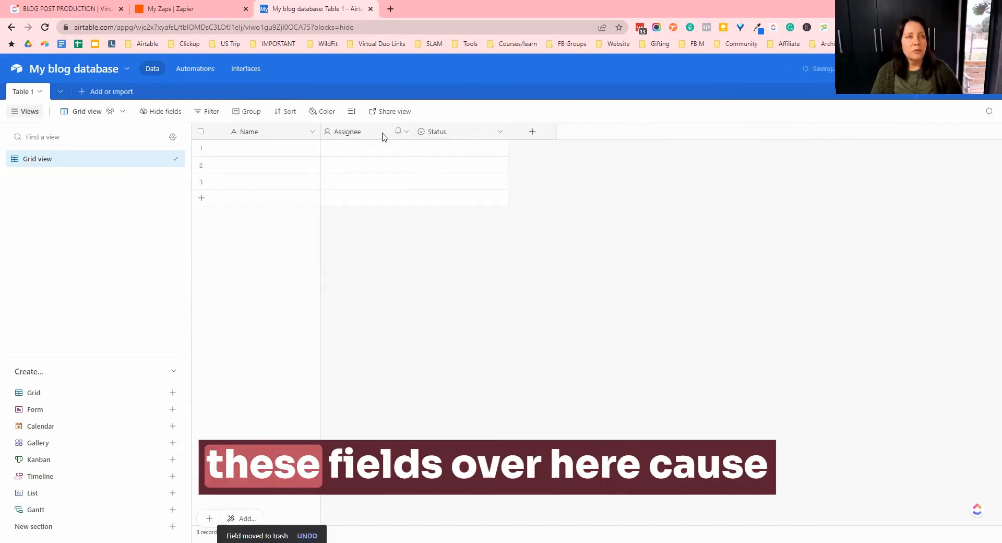
- Delete the Assignee and Status fields from the table
{"action": "right_click", "coordinate": [382, 136]}
{"action": "left_click", "coordinate": [442, 134]}
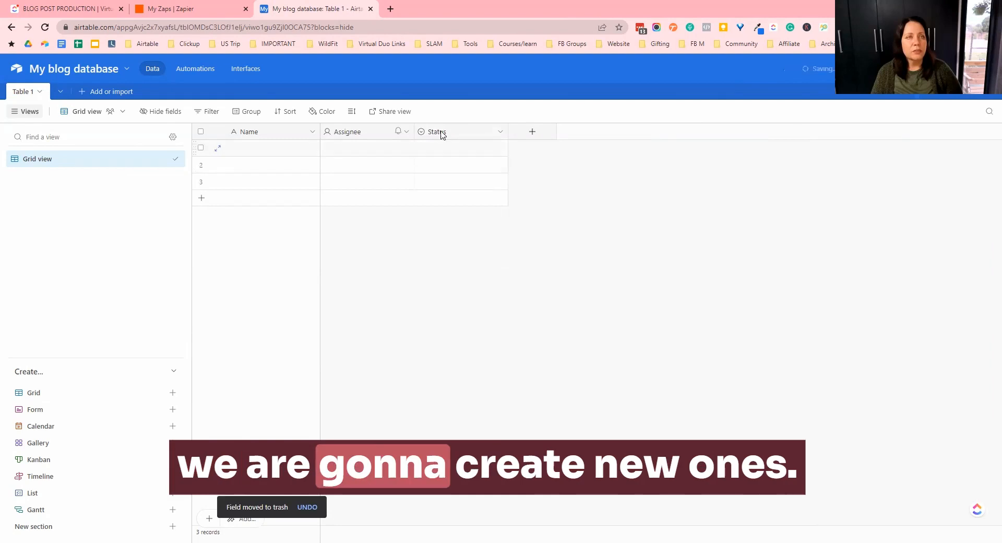
{"action": "right_click", "coordinate": [361, 133]}
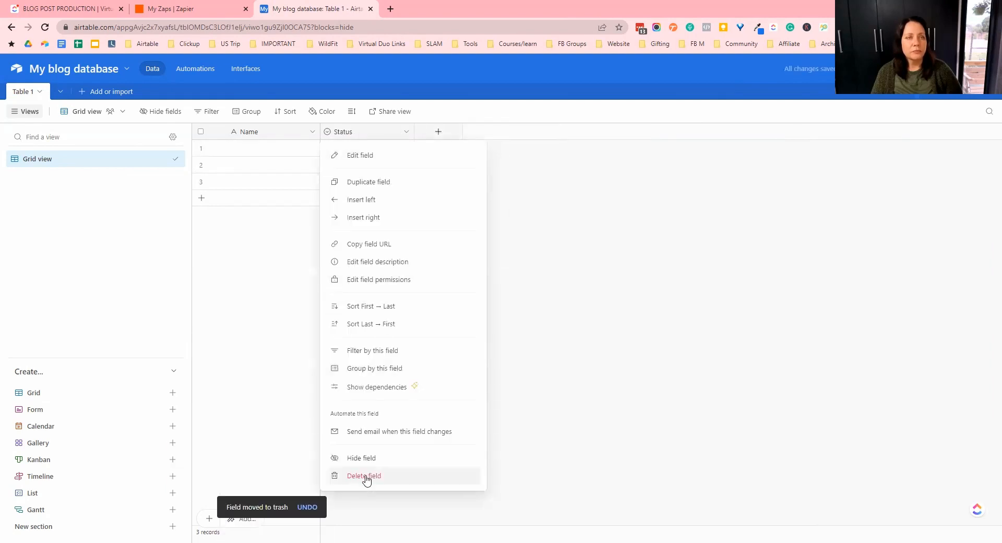
{"action": "left_click", "coordinate": [365, 476]}
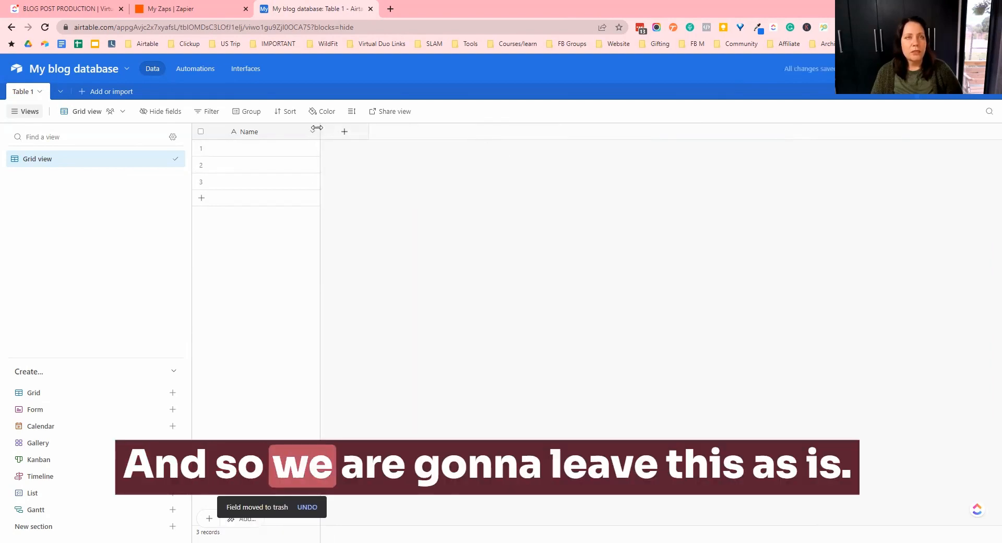
- Widen the Name column and rename the primary field to Blog title
{"action": "left_click_drag", "start_coordinate": [337, 128], "coordinate": [365, 128]}
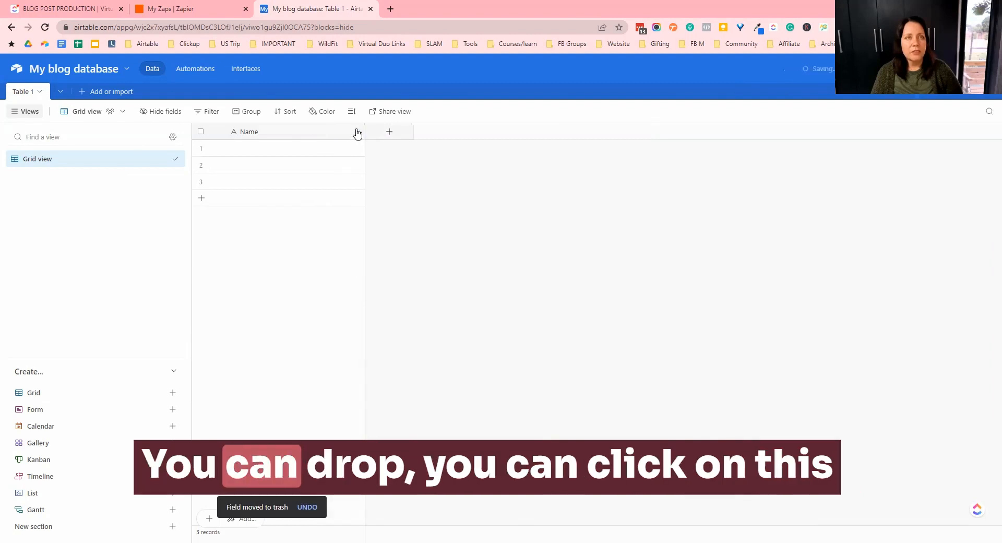
{"action": "left_click", "coordinate": [357, 133]}
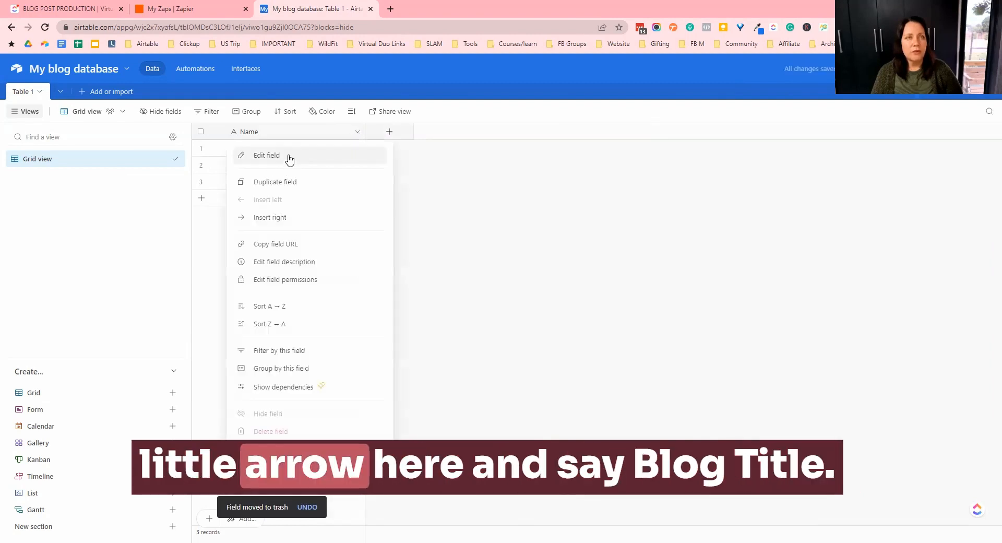
{"action": "left_click", "coordinate": [287, 156]}
{"action": "left_click_drag", "start_coordinate": [287, 156], "coordinate": [215, 160]}
{"action": "type", "text": "Blog title"}
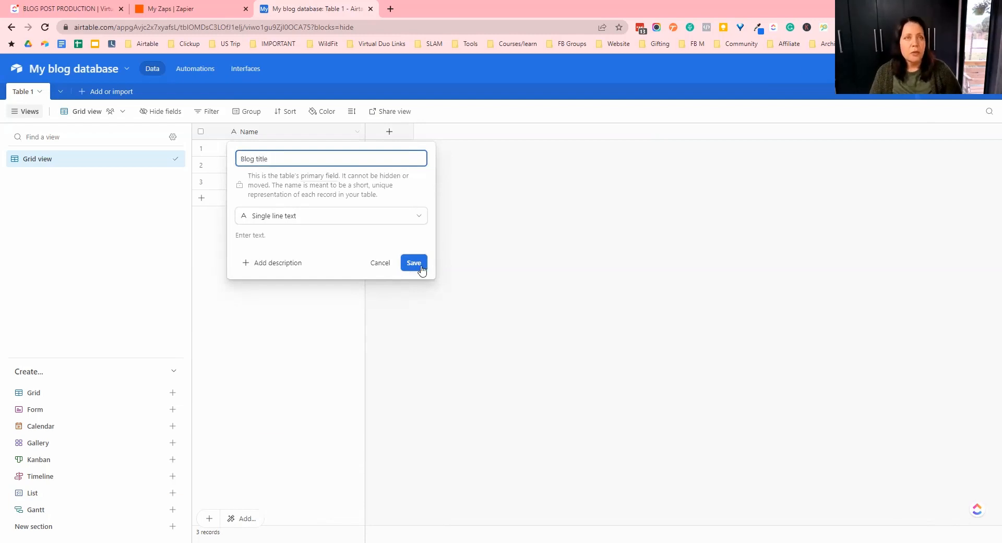
{"action": "left_click", "coordinate": [414, 263]}
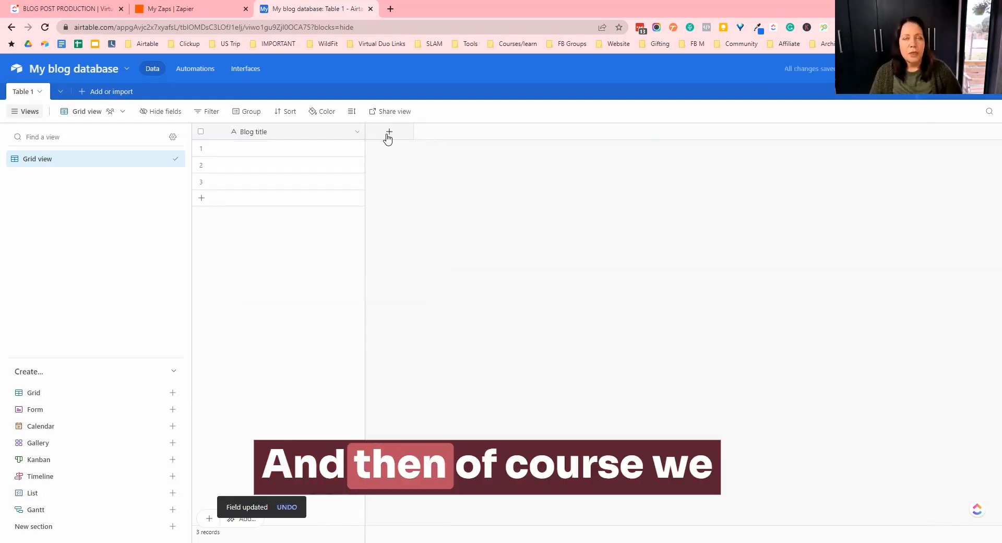
- Add a new Date field without time
{"action": "left_click", "coordinate": [389, 132]}
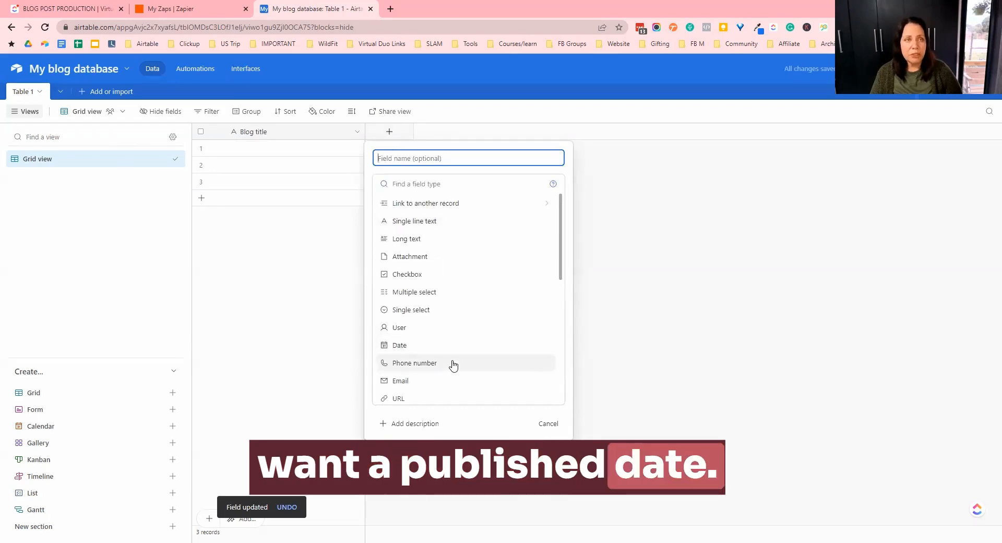
{"action": "left_click", "coordinate": [403, 346]}
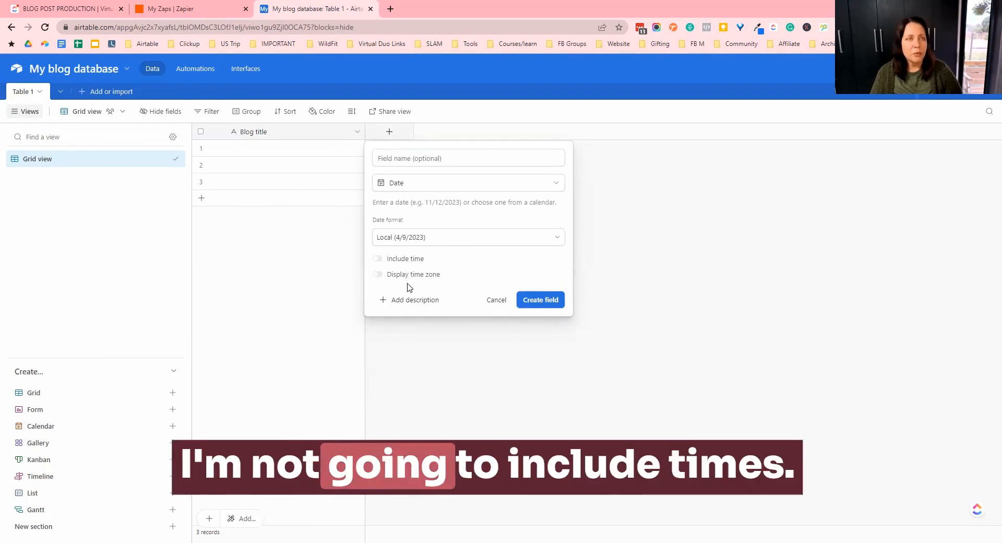
{"action": "left_click", "coordinate": [539, 302]}
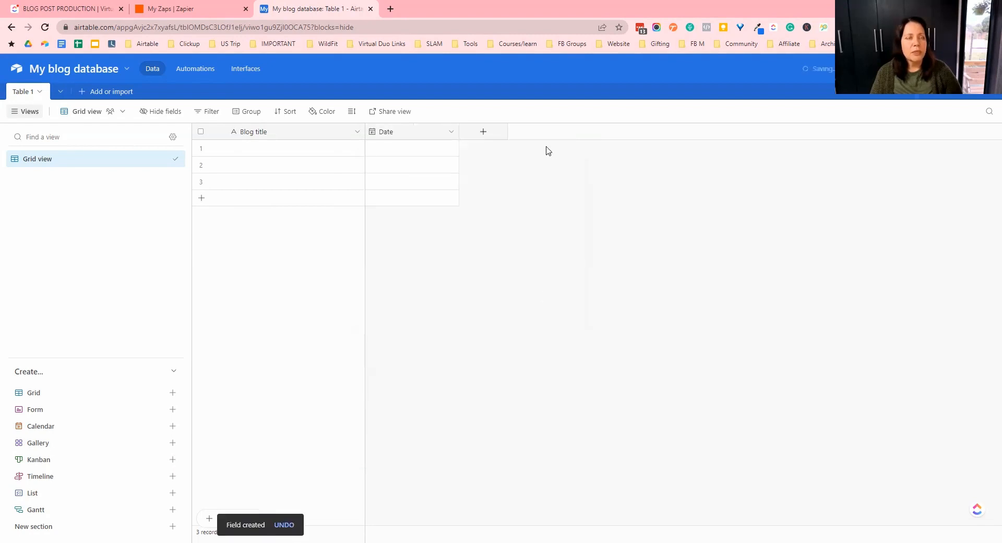
- Add a URL field named Google doc link
{"action": "left_click", "coordinate": [484, 132]}
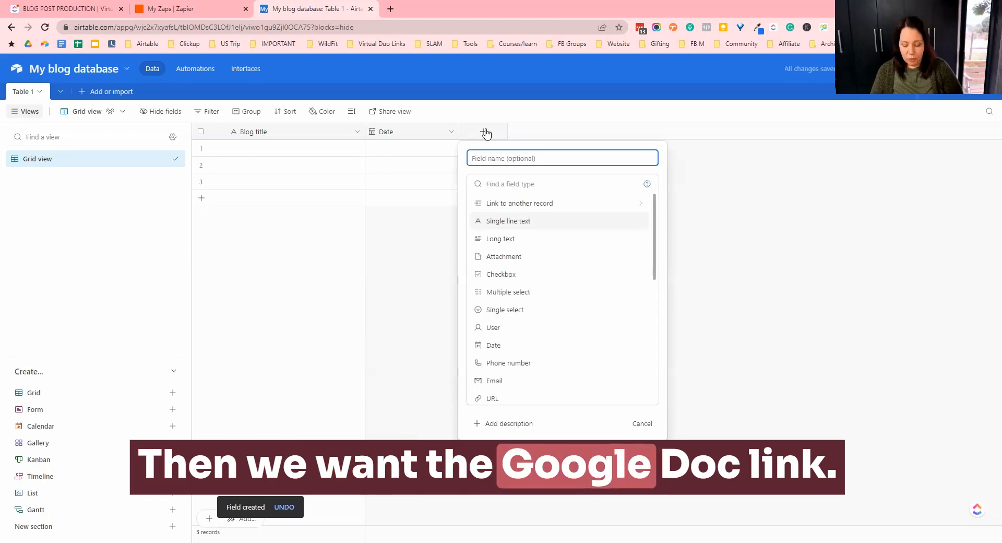
{"action": "type", "text": "Google doc link"}
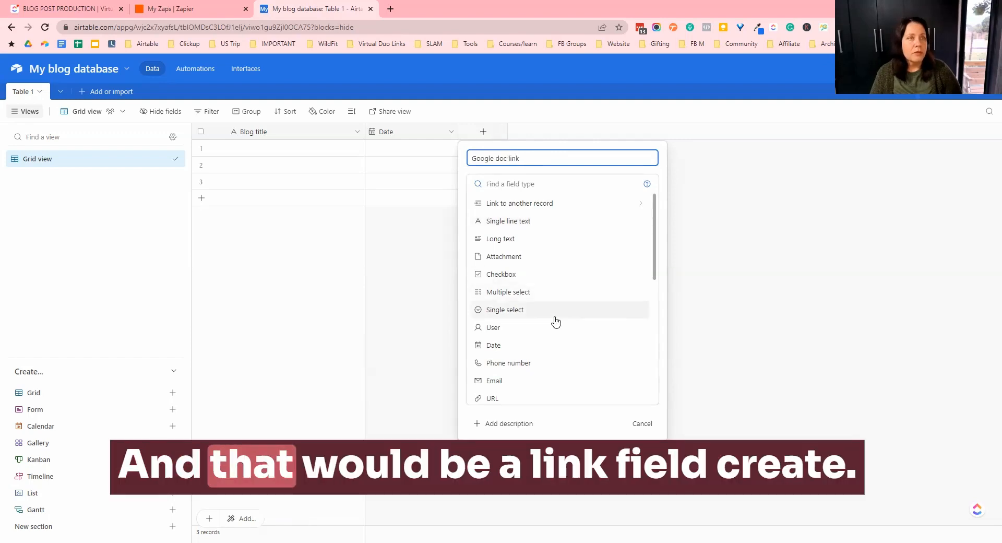
{"action": "scroll", "coordinate": [508, 337], "scroll_direction": "down", "scroll_amount": 1}
{"action": "left_click", "coordinate": [500, 347]}
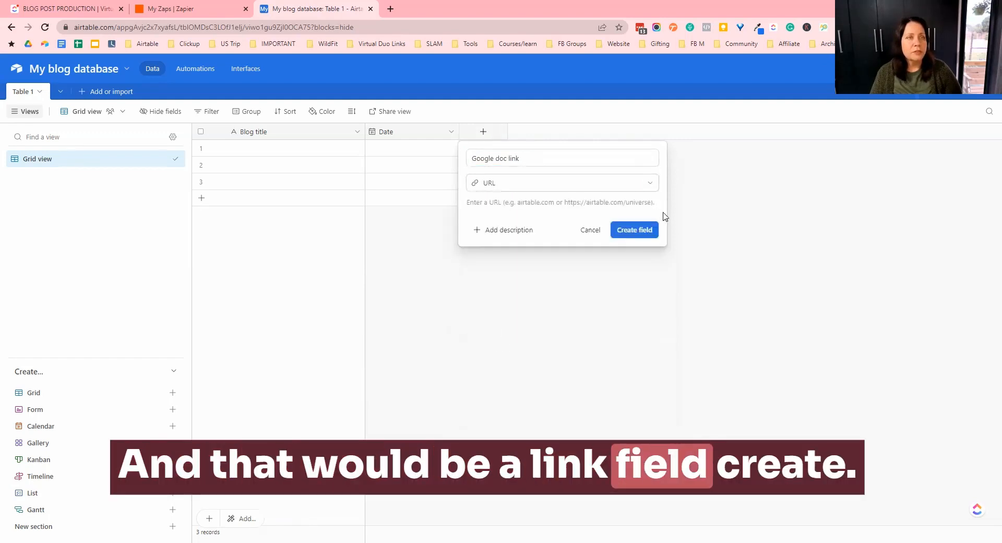
{"action": "left_click", "coordinate": [635, 231]}
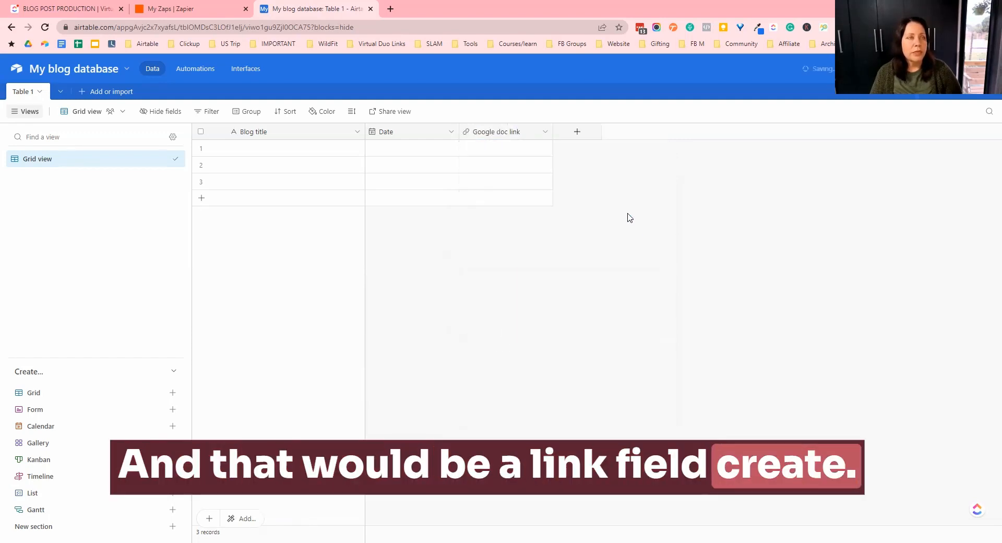
- Add a Long text field named Need to create
{"action": "left_click", "coordinate": [577, 134]}
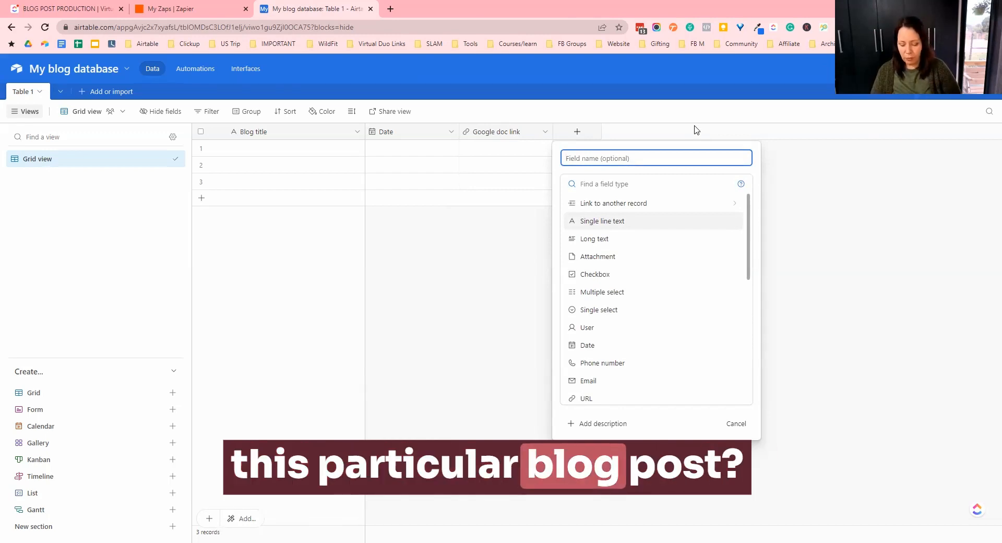
{"action": "type", "text": "eed t"}
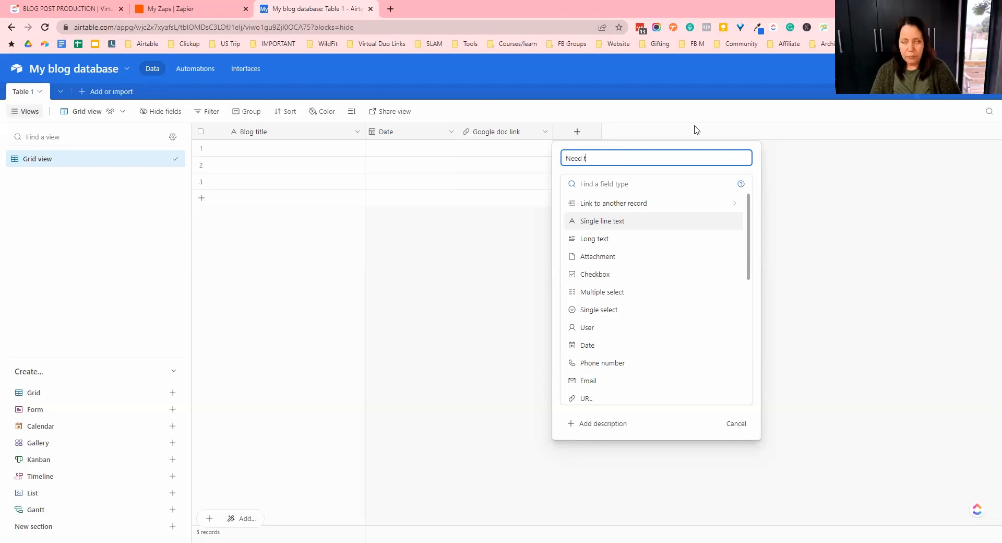
{"action": "type", "text": "o creat"}
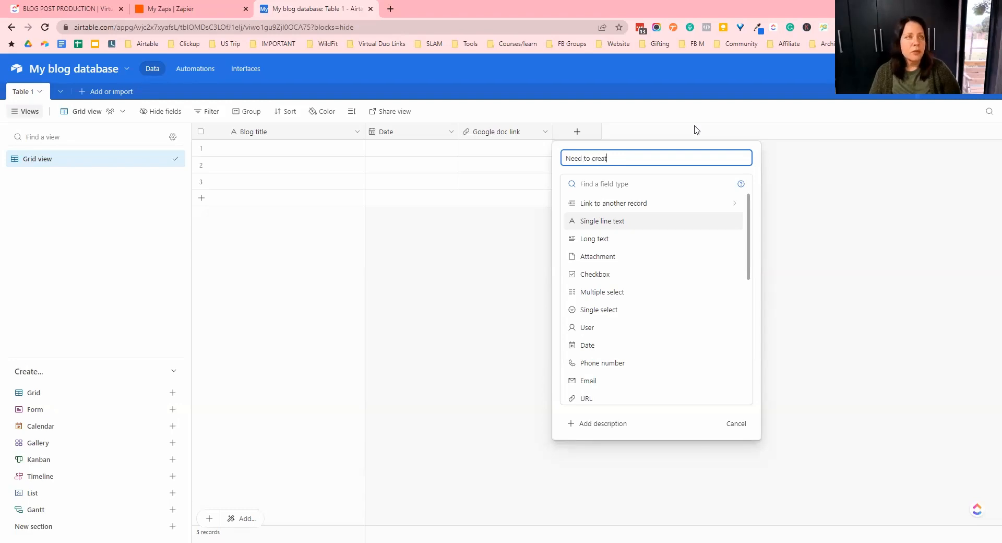
{"action": "type", "text": "e"}
{"action": "left_click", "coordinate": [587, 238]}
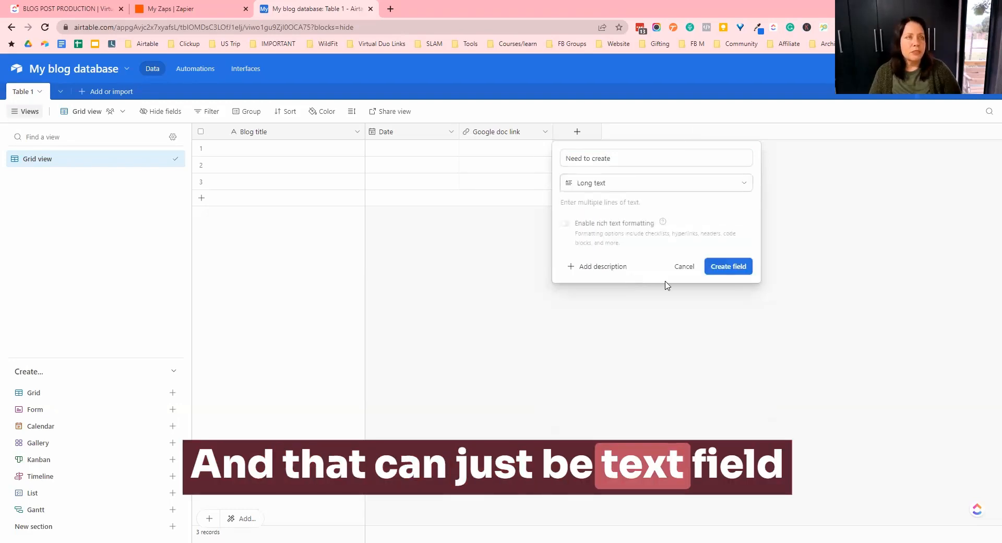
{"action": "left_click", "coordinate": [729, 269]}
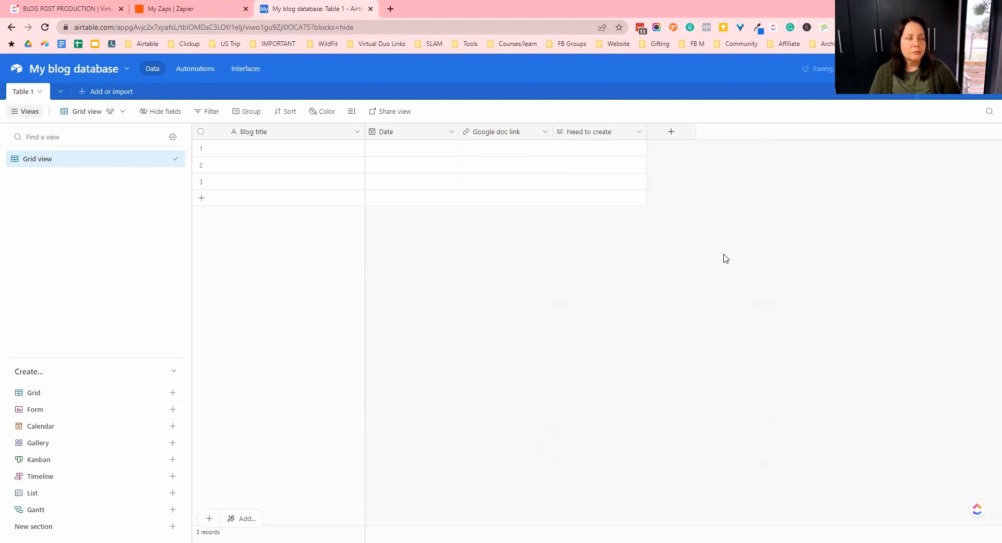
- Add a Single select field named Status with options Idea, Planned and writing
{"action": "left_click", "coordinate": [671, 134]}
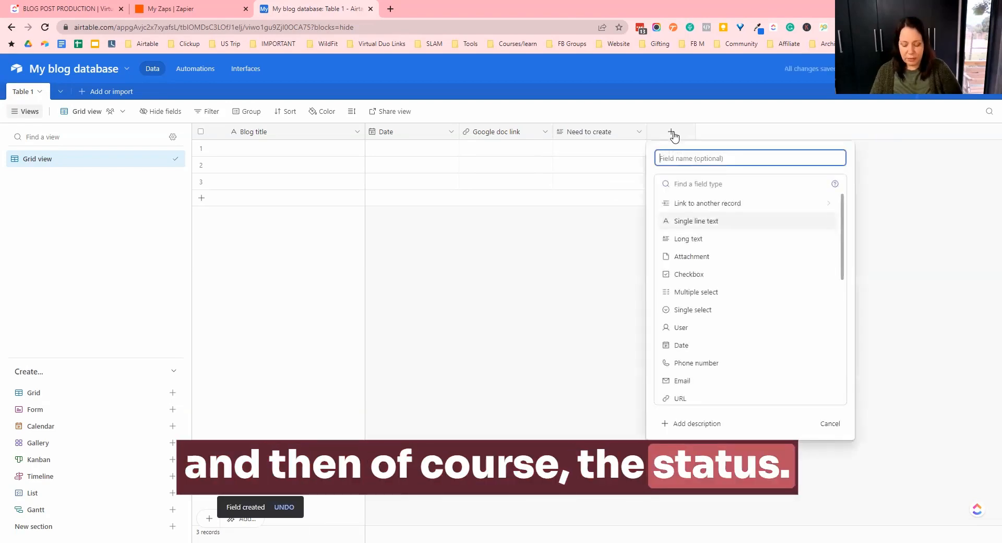
{"action": "type", "text": "Status"}
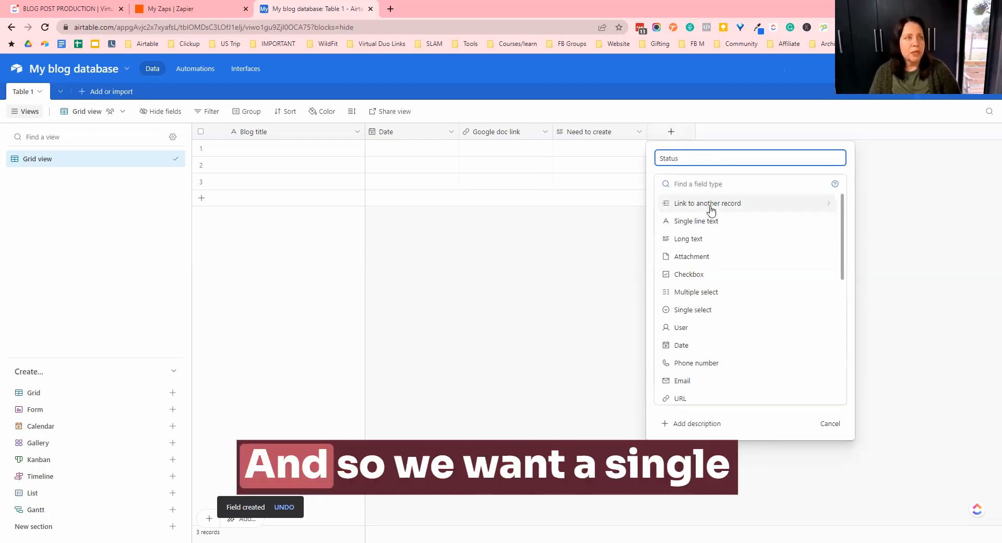
{"action": "left_click", "coordinate": [697, 311]}
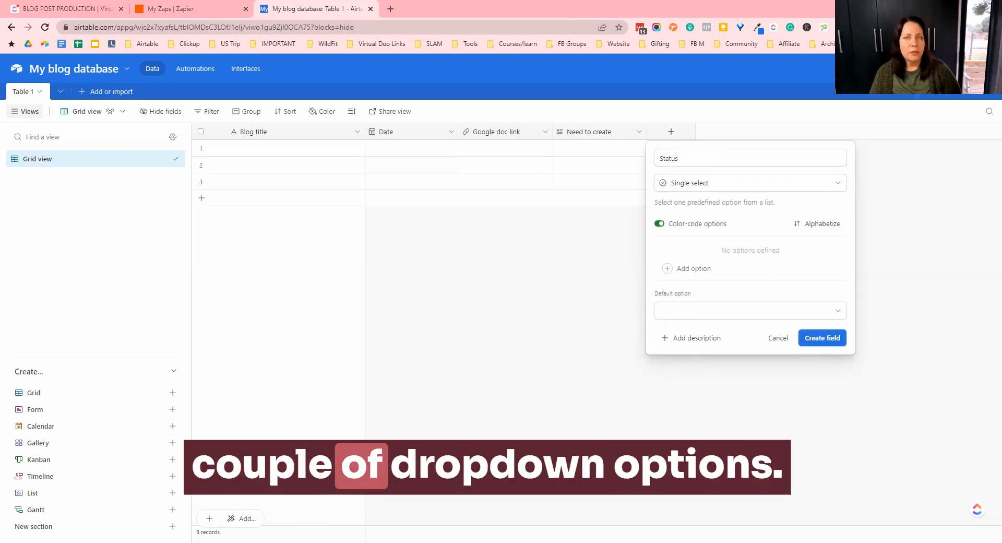
{"action": "left_click", "coordinate": [695, 270]}
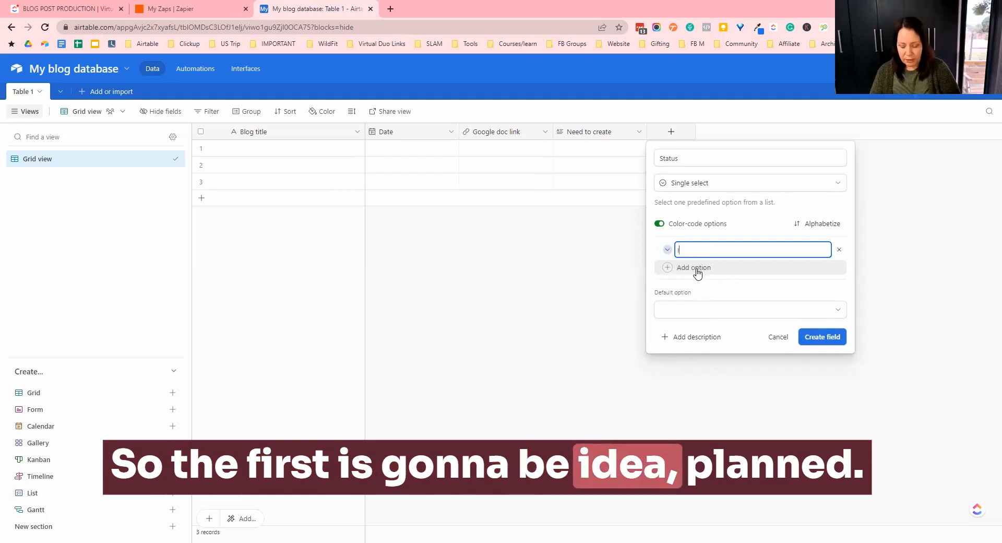
{"action": "type", "text": "Idea"}
{"action": "left_click", "coordinate": [697, 269]}
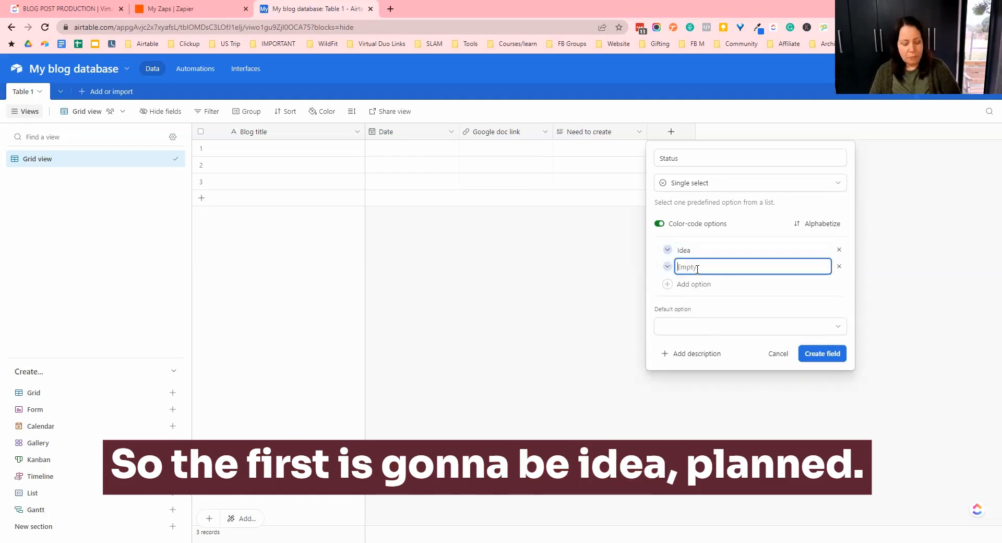
{"action": "type", "text": "Planned"}
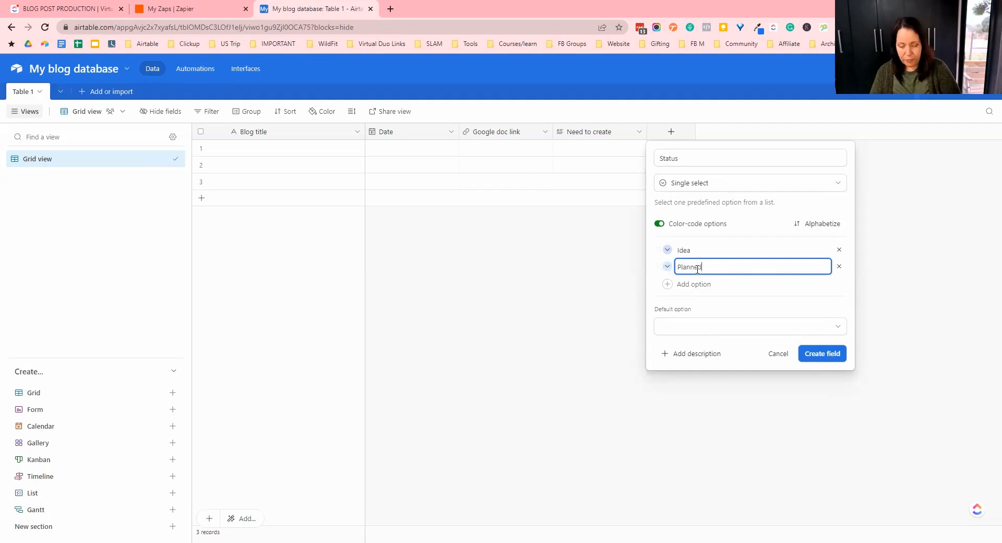
{"action": "key", "text": "Return"}
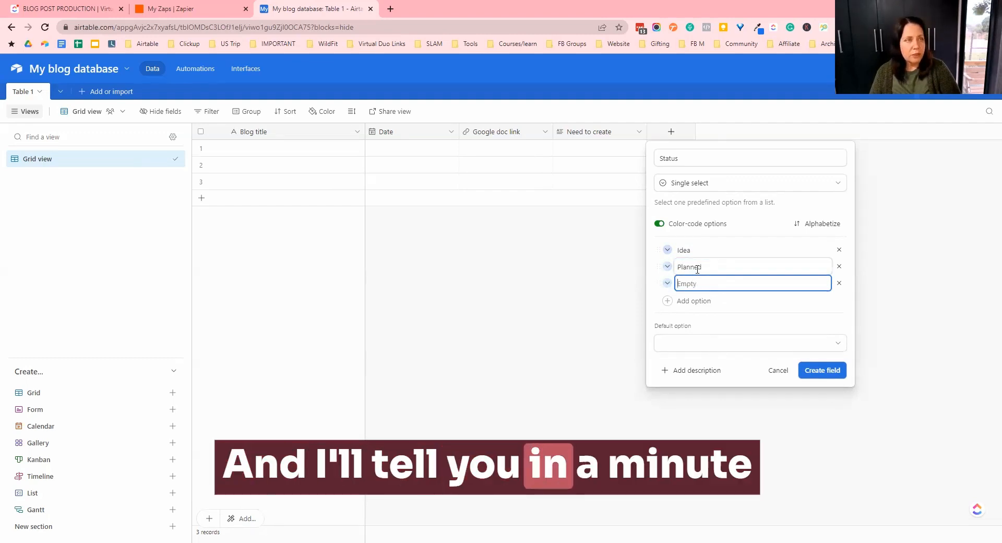
{"action": "type", "text": "W"}
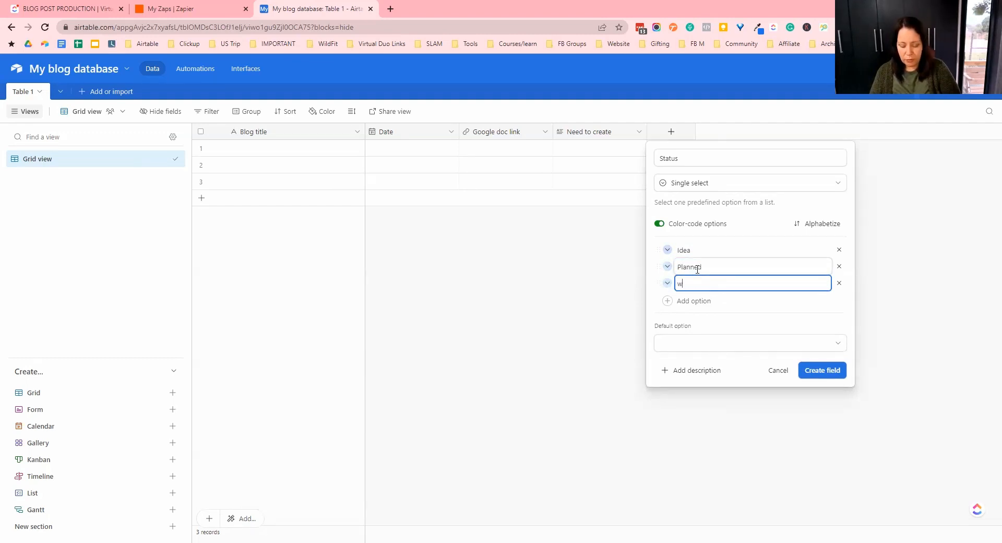
{"action": "type", "text": "riting"}
{"action": "key", "text": "Return"}
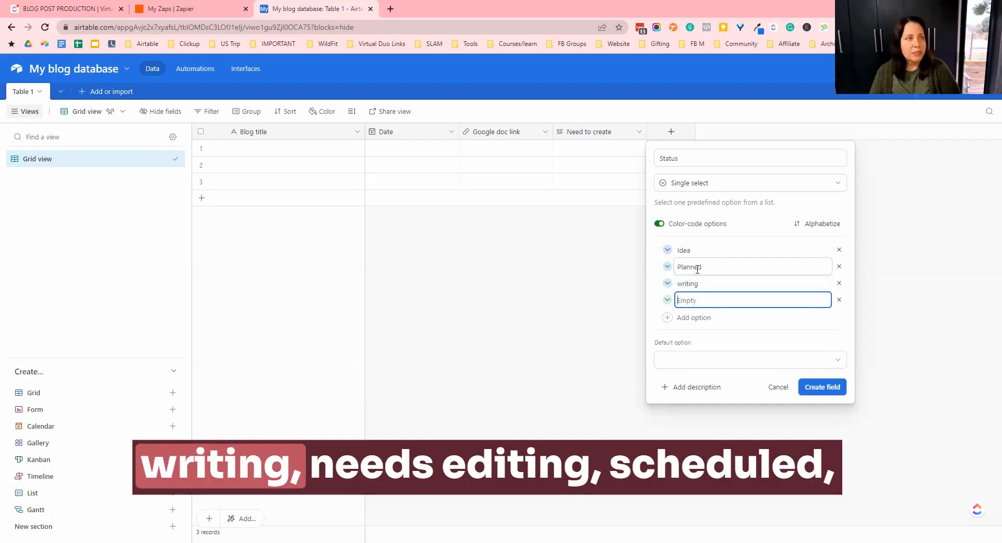
- Add Status options Needs editing, scheduled and published
{"action": "type", "text": "Needs editing"}
{"action": "key", "text": "Return"}
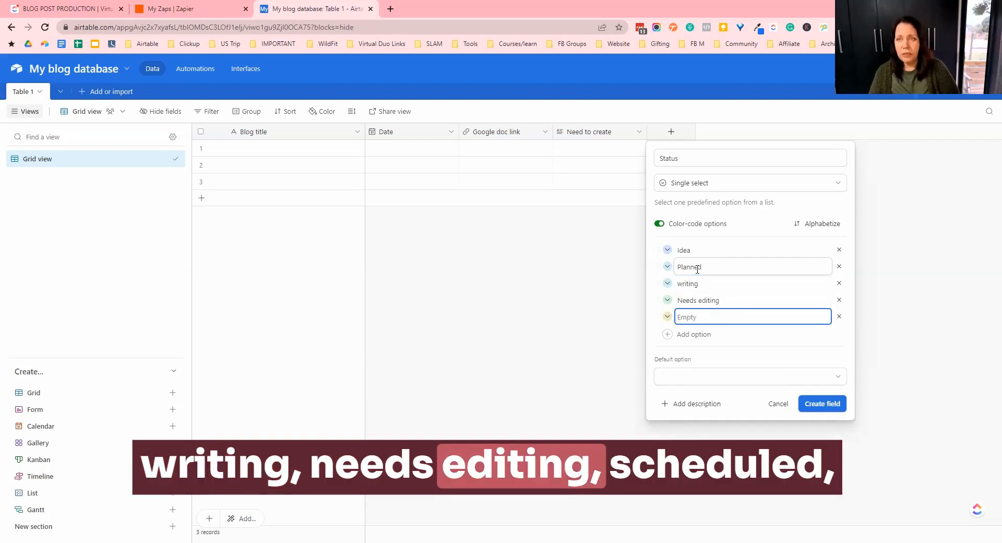
{"action": "type", "text": "sech"}
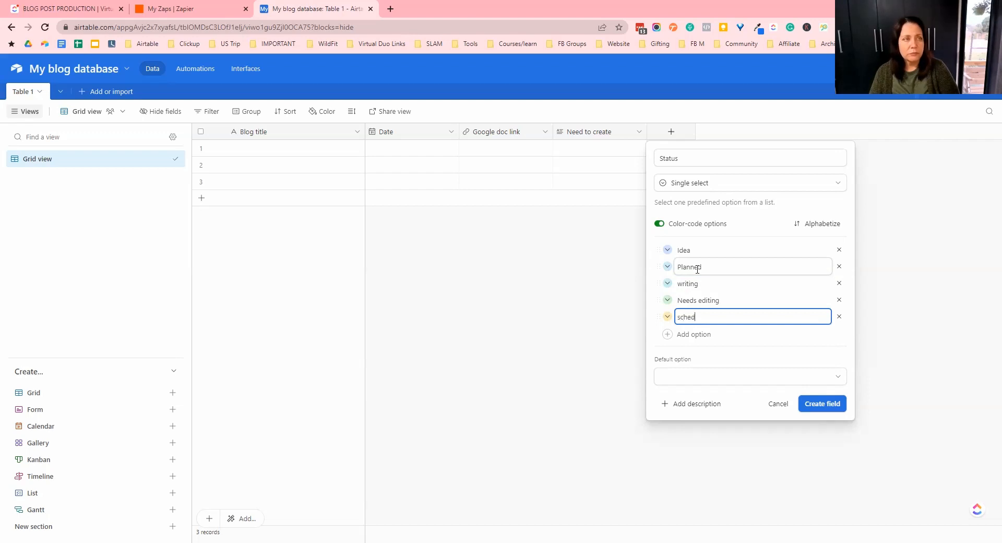
{"action": "key", "text": "Return"}
{"action": "type", "text": "p"}
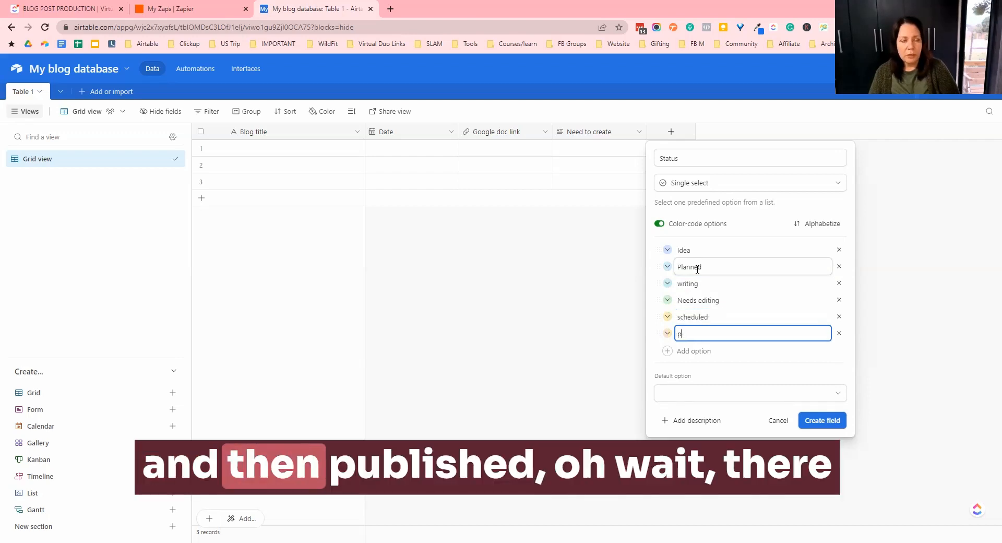
{"action": "type", "text": "ublishe"}
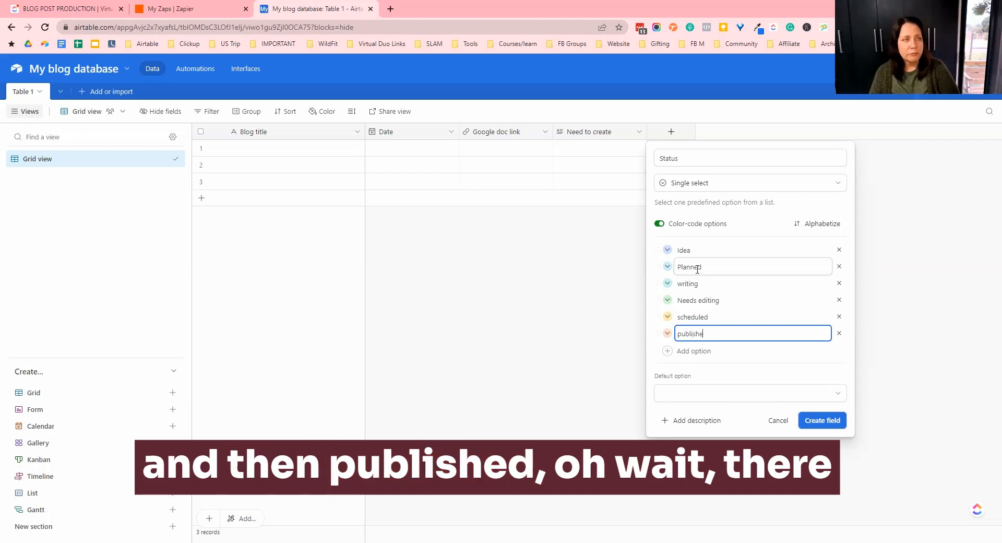
{"action": "type", "text": "d"}
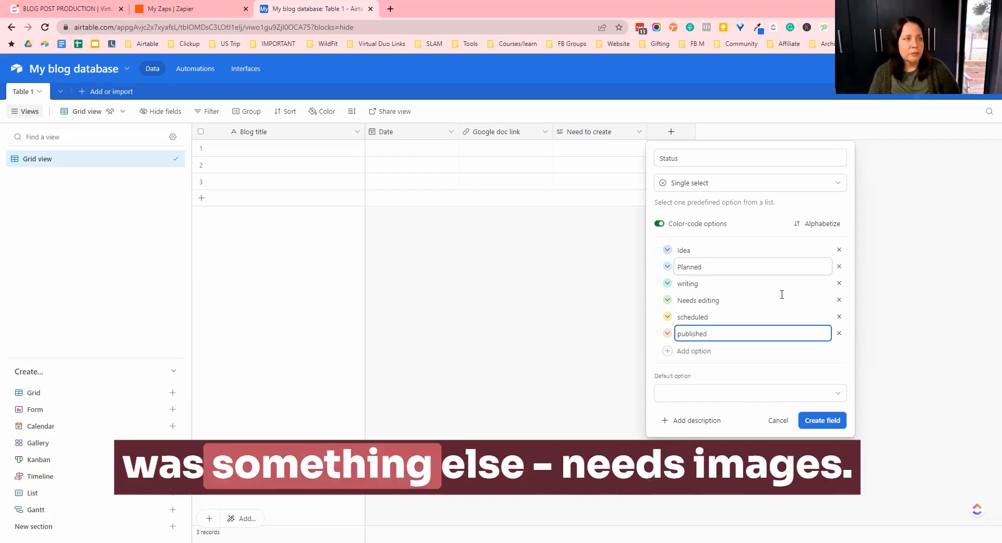
- Add a Needs images option, move it after Needs editing, and create the Status field
{"action": "left_click", "coordinate": [698, 353]}
{"action": "type", "text": "Needs images"}
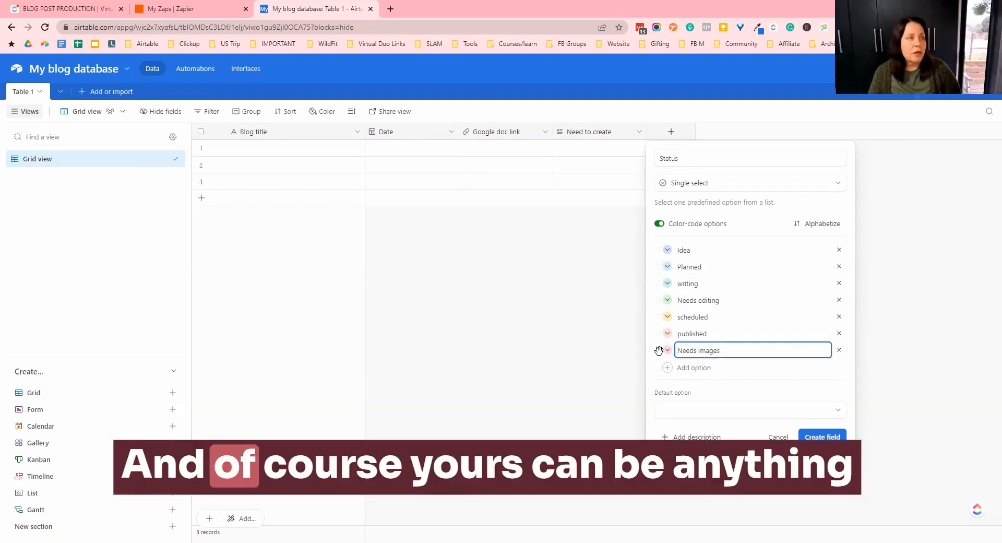
{"action": "left_click", "coordinate": [659, 349]}
{"action": "left_click_drag", "start_coordinate": [662, 336], "coordinate": [659, 319]}
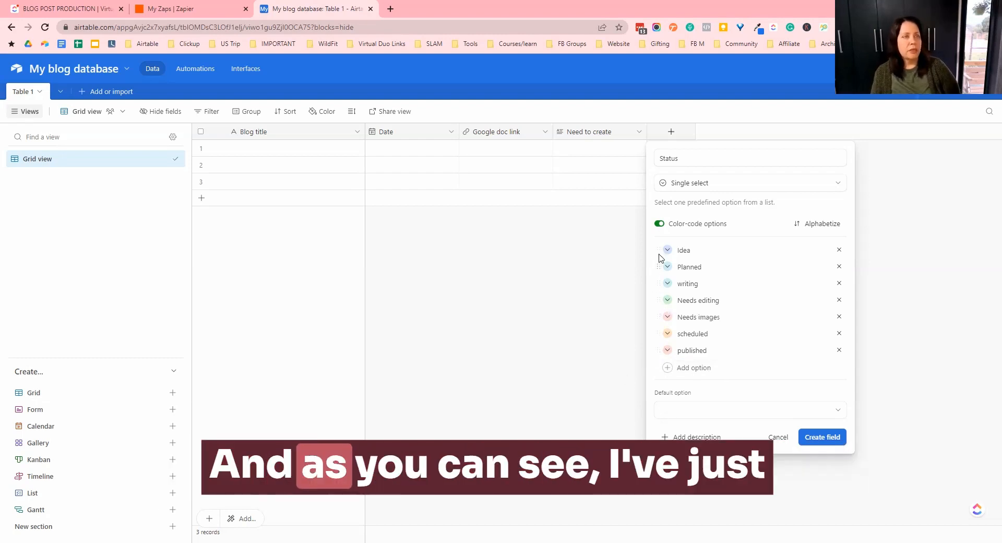
{"action": "left_click", "coordinate": [800, 440]}
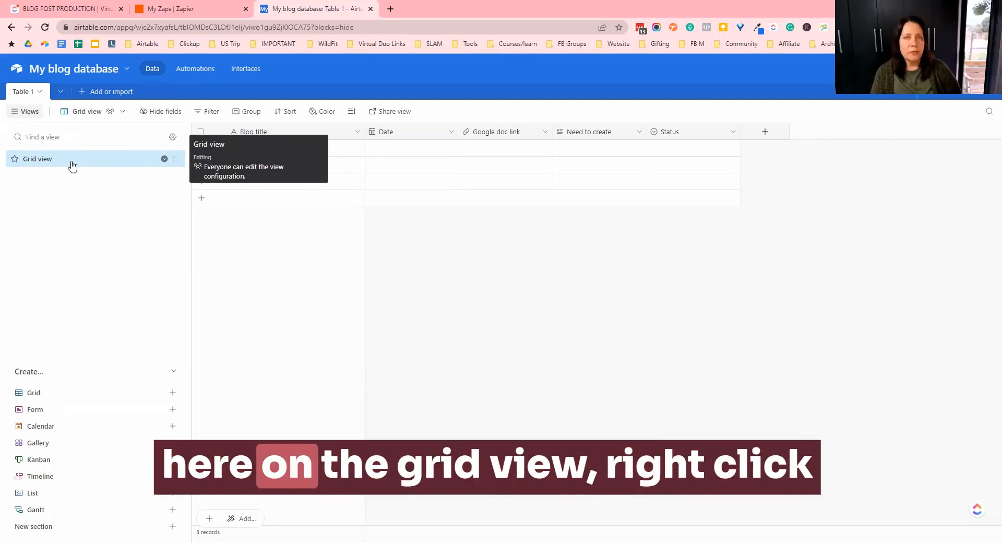
- Duplicate the Grid view and rename the copy [ZAP TRIGGER] PLANNED
{"action": "right_click", "coordinate": [101, 176]}
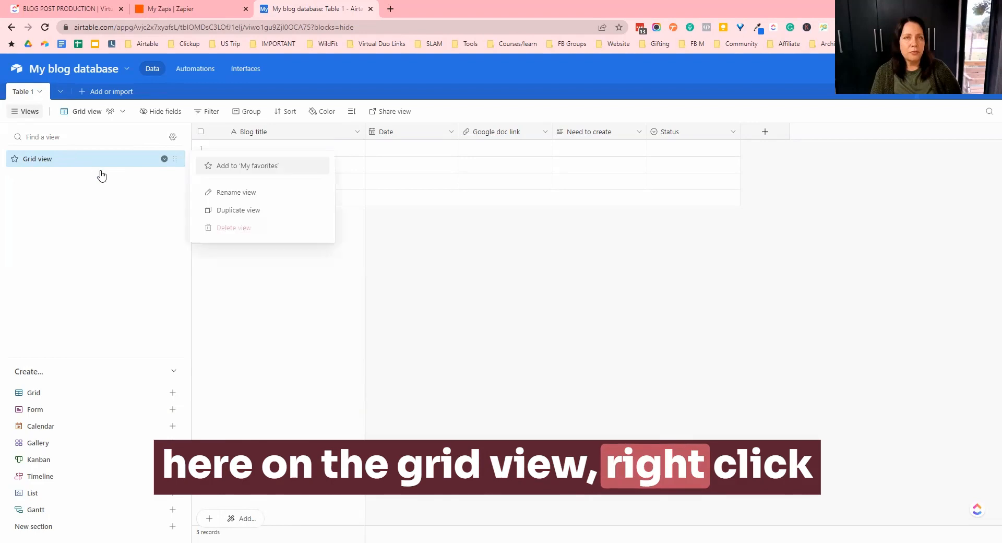
{"action": "left_click", "coordinate": [232, 211]}
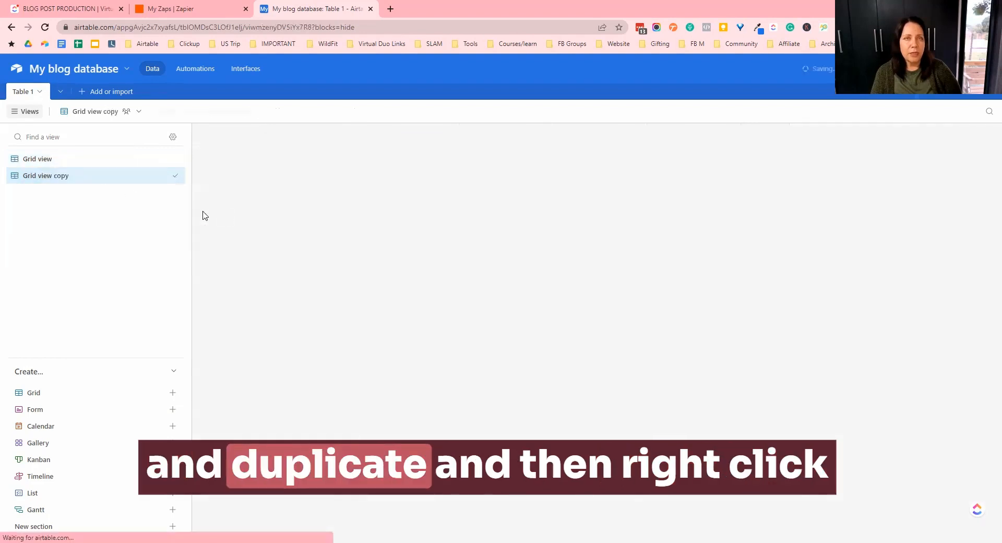
{"action": "right_click", "coordinate": [102, 179]}
{"action": "left_click", "coordinate": [240, 213]}
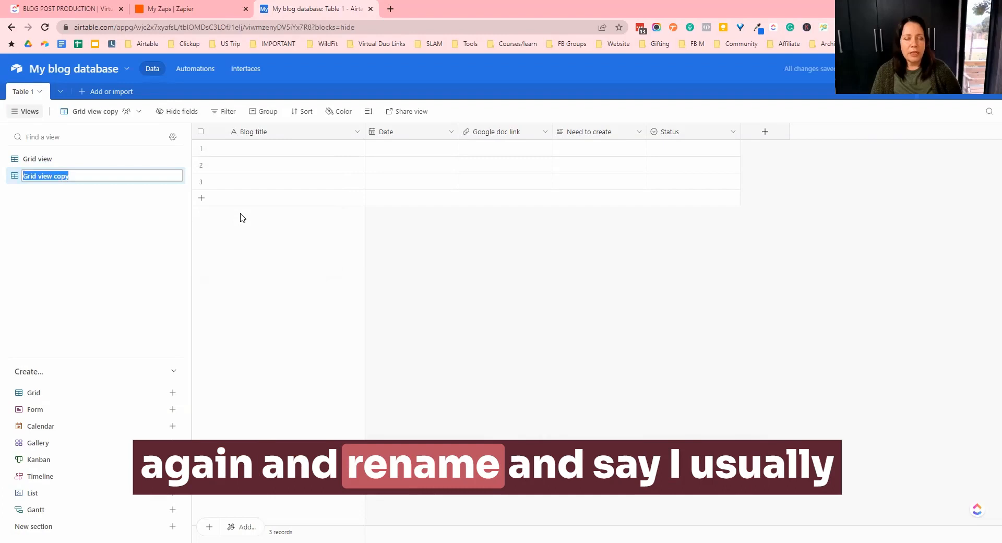
{"action": "type", "text": "["}
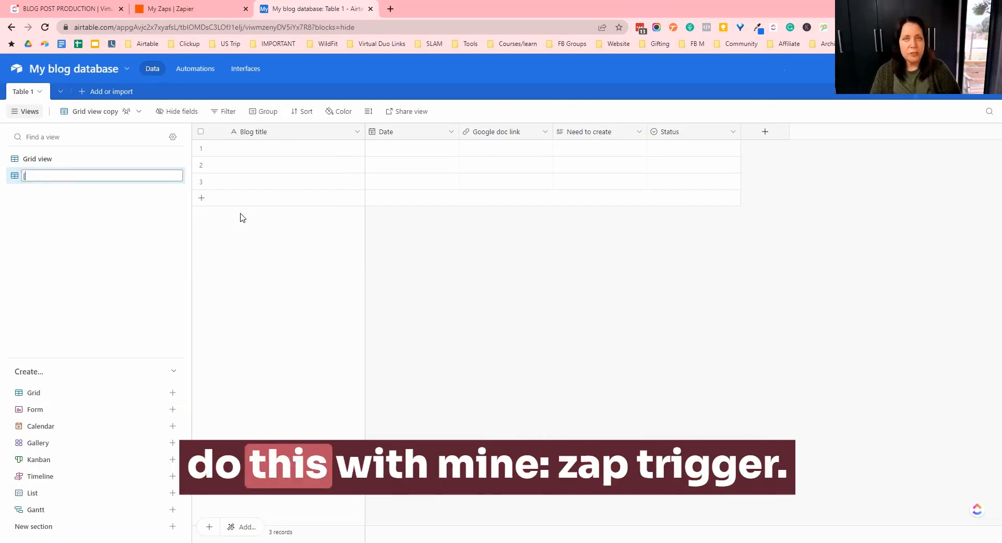
{"action": "type", "text": "\\AP"}
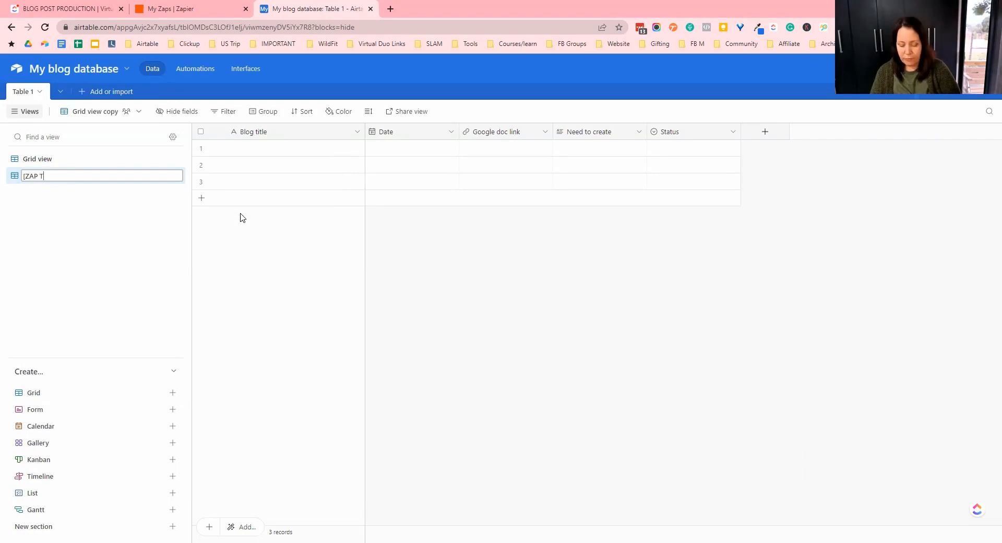
{"action": "type", "text": "TRIGGER]"}
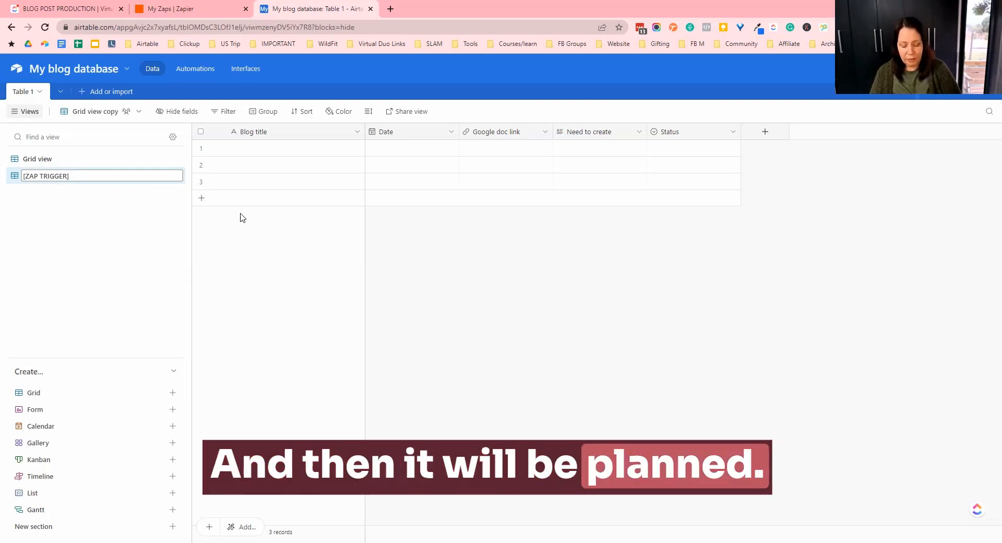
{"action": "type", "text": " PLANNED"}
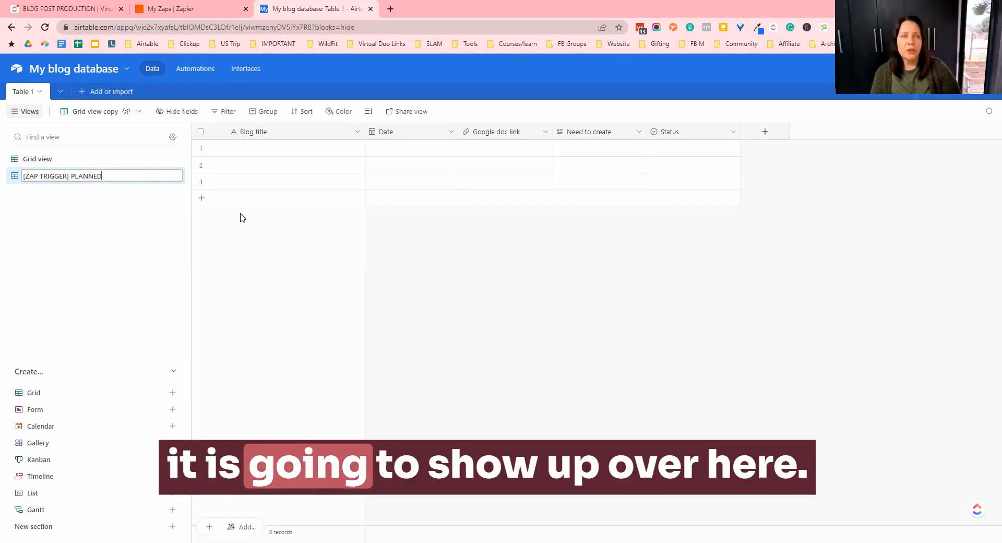
{"action": "key", "text": "Return"}
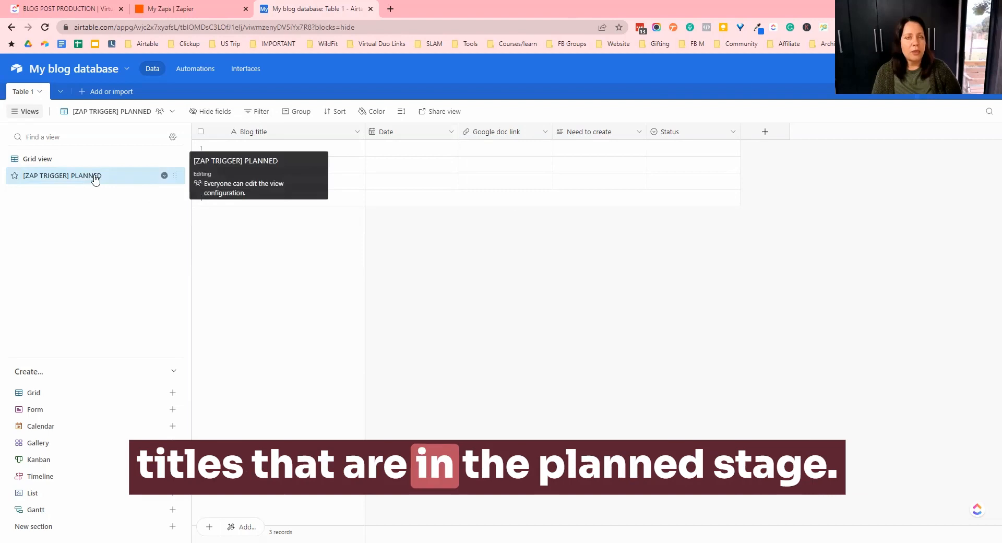
- Filter the [ZAP TRIGGER] PLANNED view to show records where Status is Planned
{"action": "left_click", "coordinate": [260, 112]}
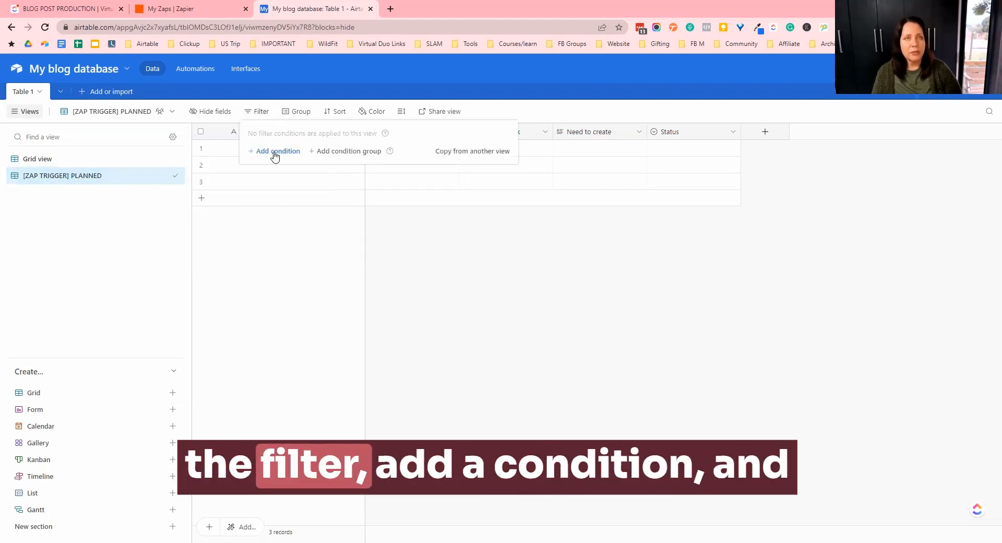
{"action": "left_click", "coordinate": [274, 151]}
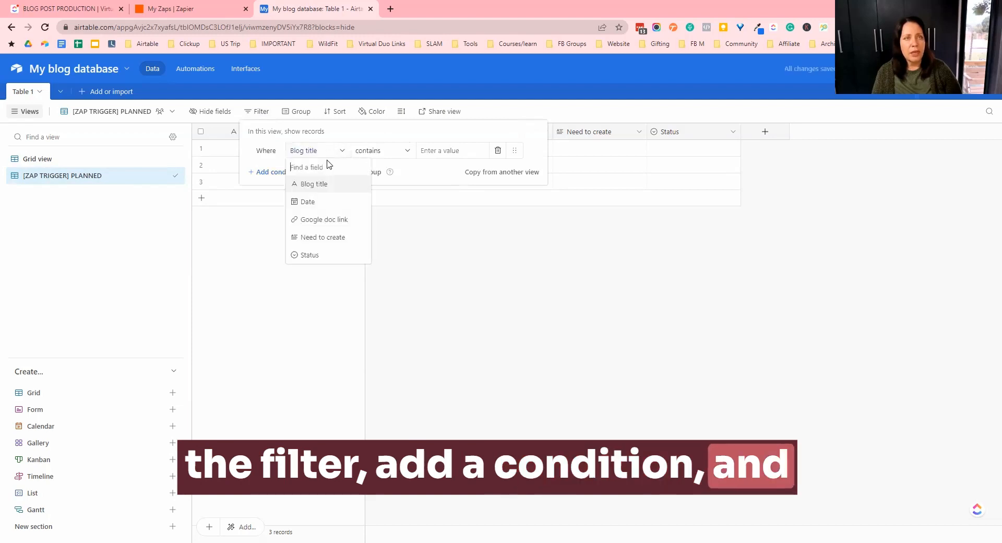
{"action": "left_click", "coordinate": [317, 255]}
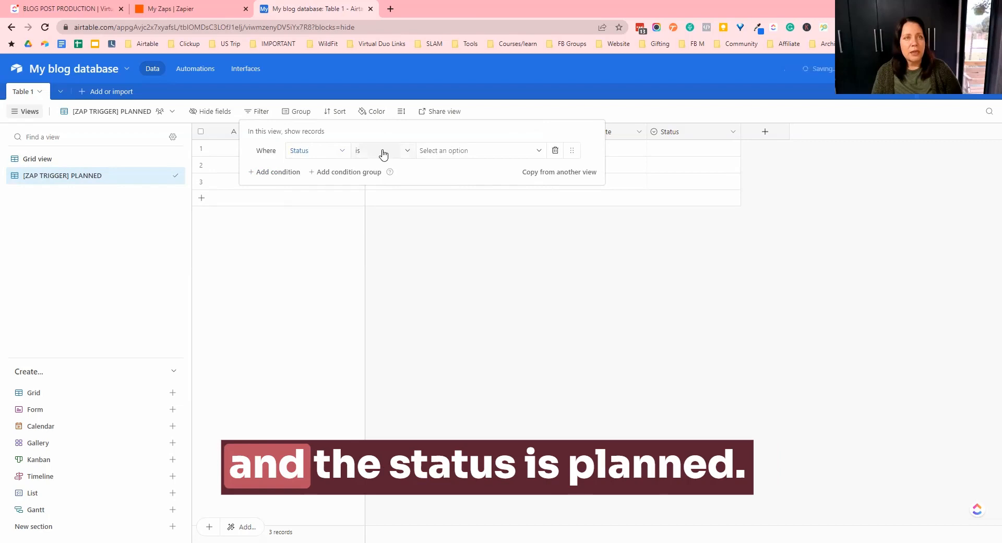
{"action": "left_click", "coordinate": [462, 153]}
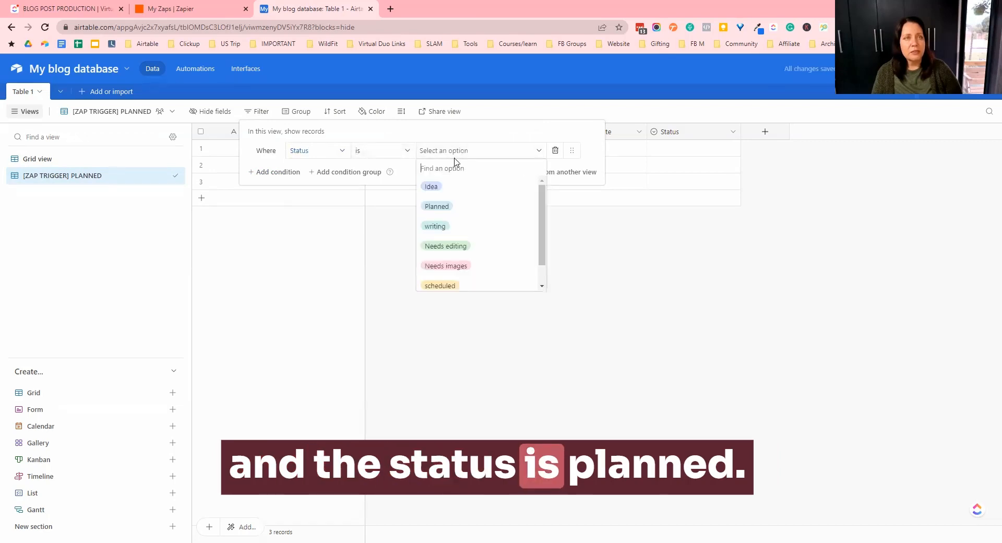
{"action": "left_click", "coordinate": [453, 215]}
{"action": "left_click", "coordinate": [474, 289]}
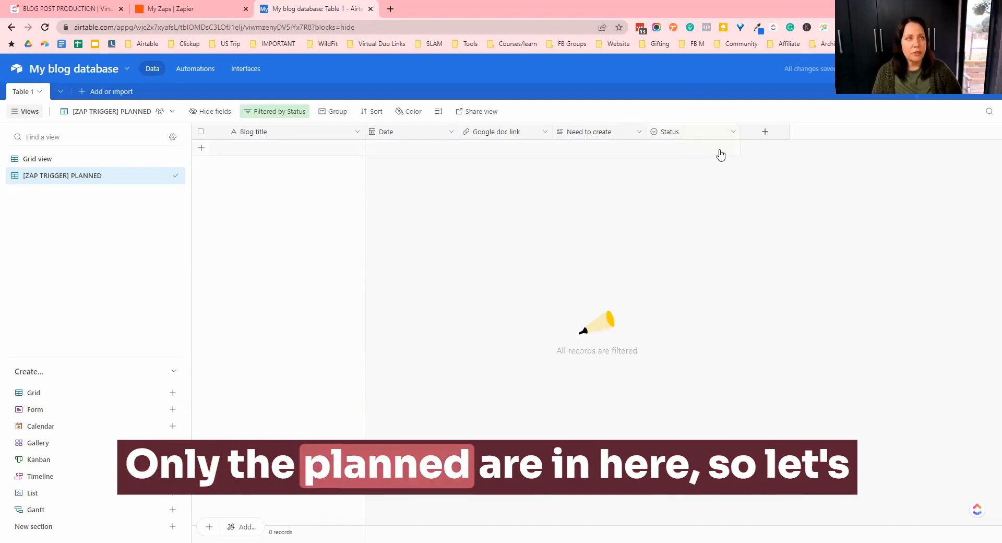
- Paste the copied blog post rows into the Grid view, expanding the table to fit them
{"action": "left_click", "coordinate": [90, 160]}
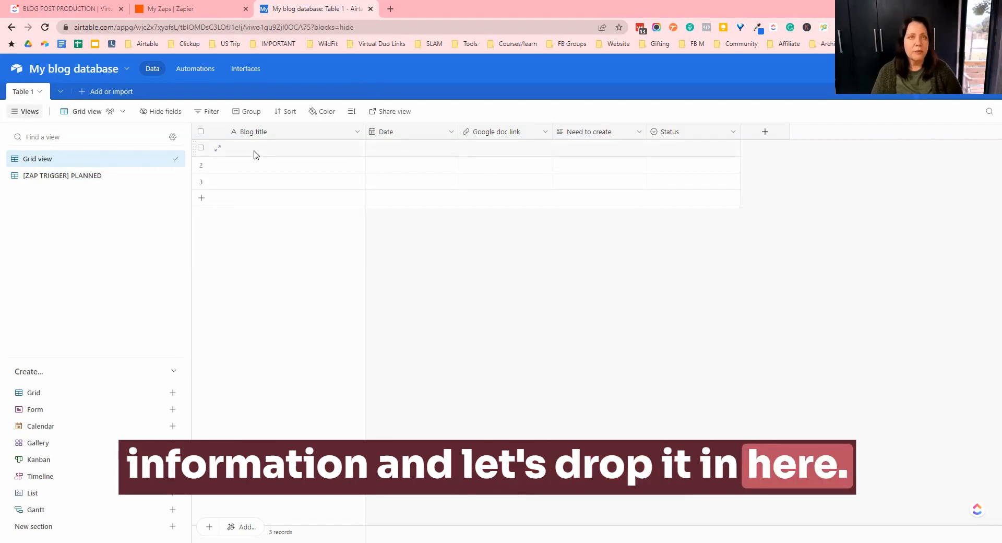
{"action": "key", "text": "ctrl+v"}
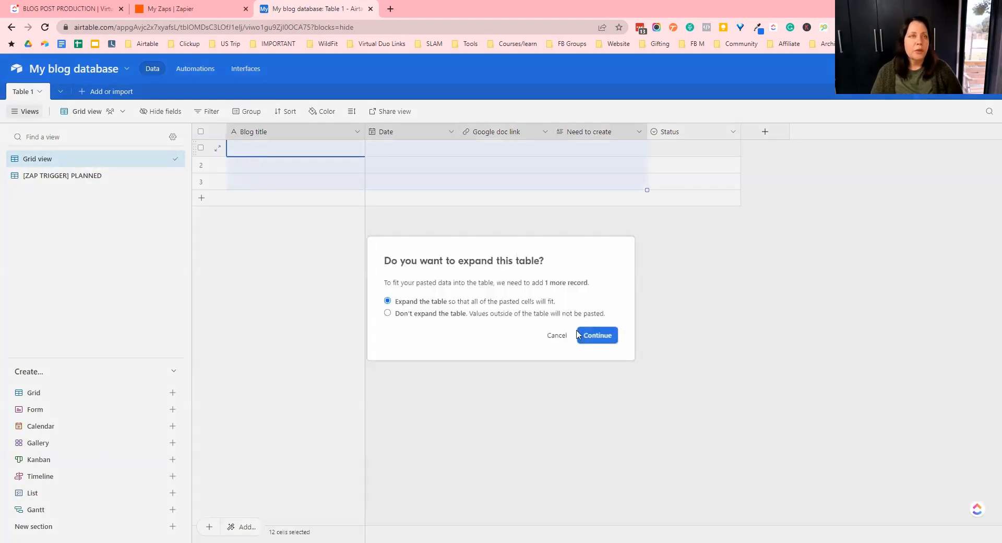
{"action": "left_click", "coordinate": [597, 335]}
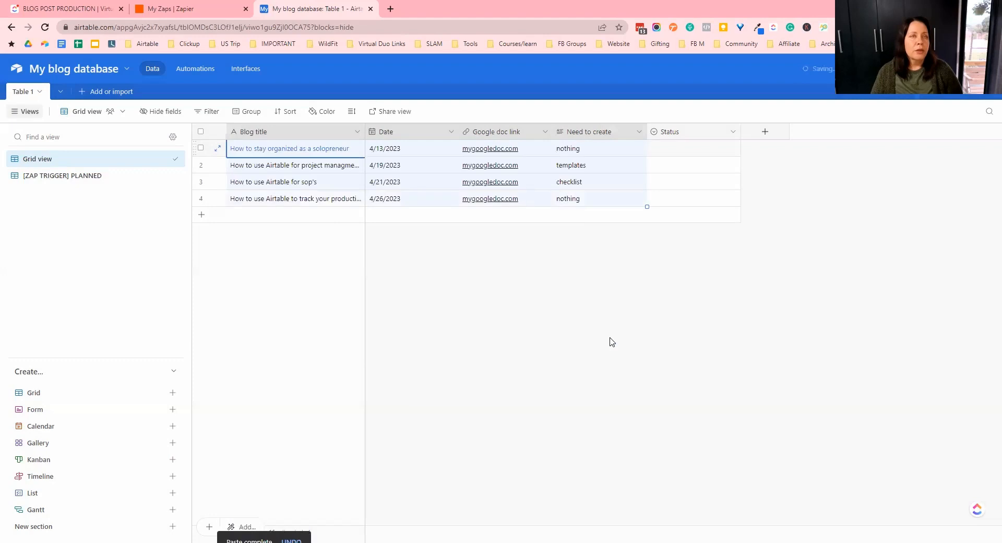
- Widen the Blog title column and set the first record's Status to Idea and the second's to Planned
{"action": "left_click_drag", "start_coordinate": [382, 126], "coordinate": [416, 130]}
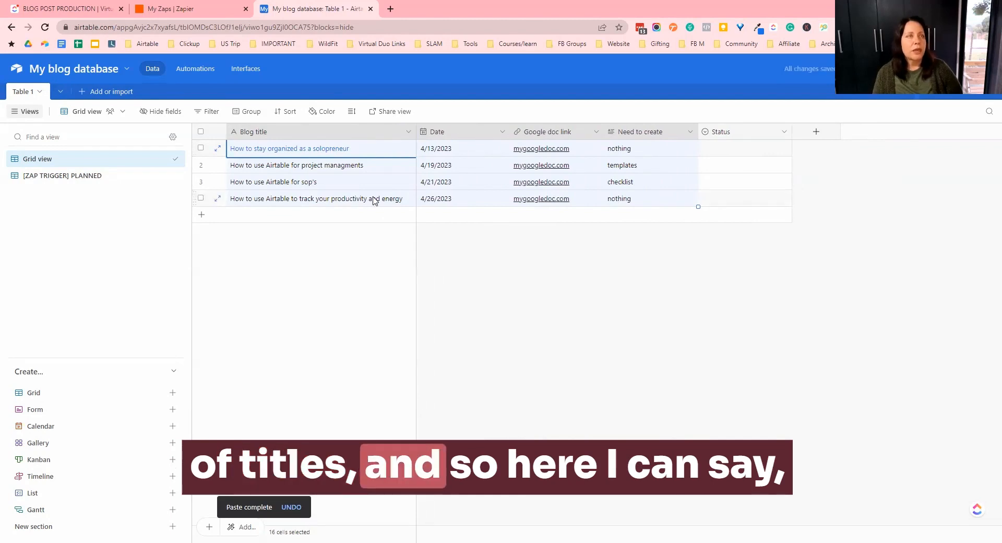
{"action": "left_click", "coordinate": [783, 151]}
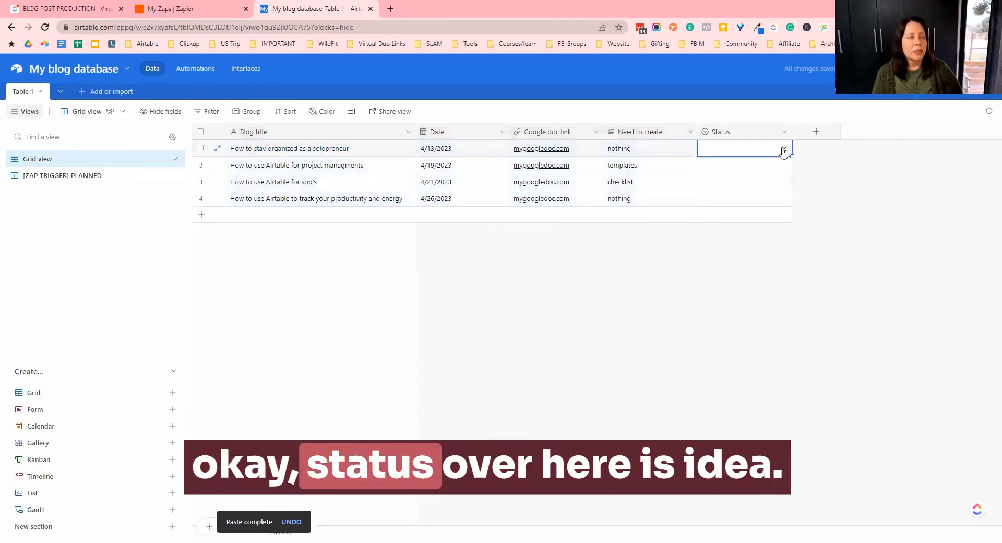
{"action": "left_click", "coordinate": [731, 203]}
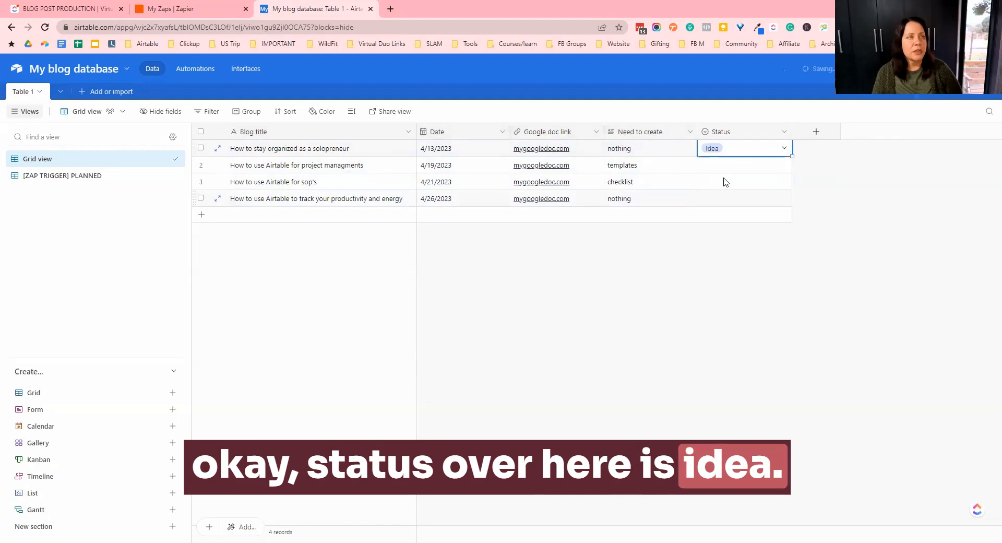
{"action": "left_click", "coordinate": [757, 168]}
{"action": "left_click", "coordinate": [783, 165]}
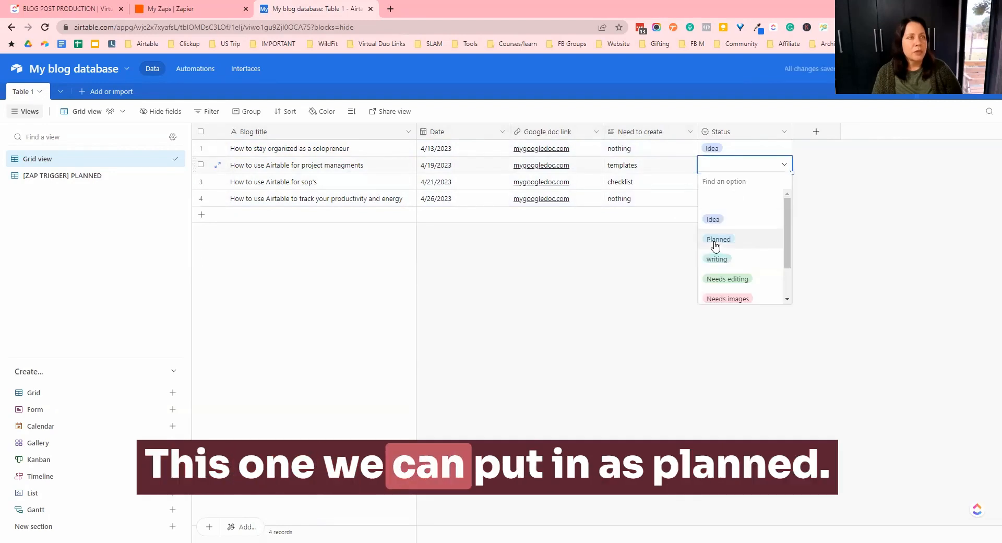
{"action": "left_click", "coordinate": [715, 241]}
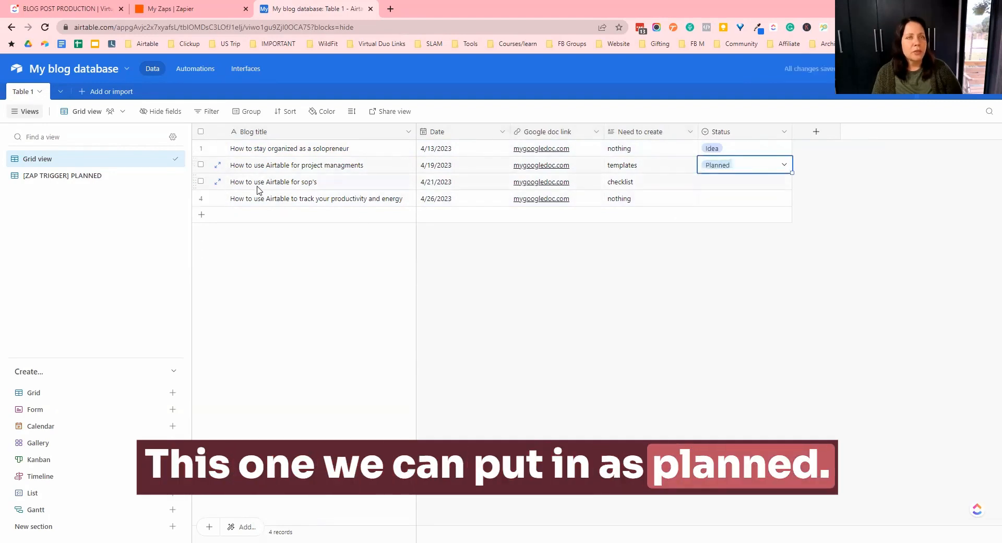
- Set the third record's Status to Idea and the fourth record's Status to Planned
{"action": "left_click", "coordinate": [783, 183]}
{"action": "left_click", "coordinate": [783, 182]}
{"action": "left_click", "coordinate": [744, 235]}
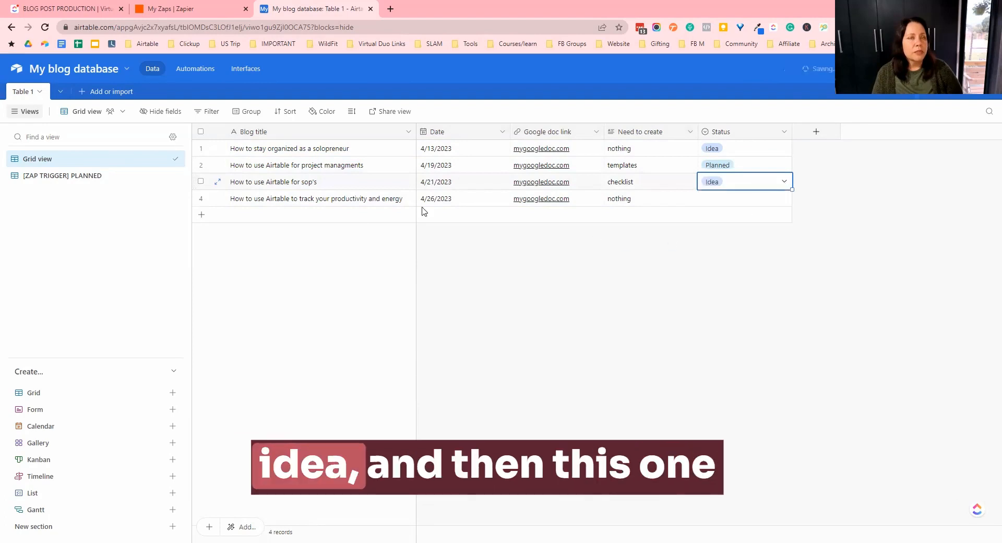
{"action": "left_click", "coordinate": [718, 199]}
{"action": "left_click", "coordinate": [783, 198]}
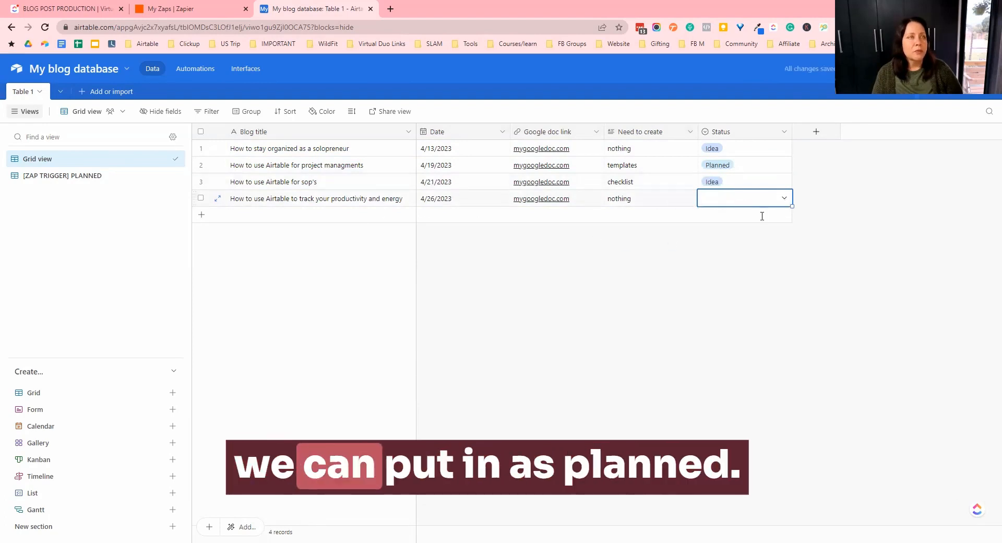
{"action": "left_click", "coordinate": [723, 273]}
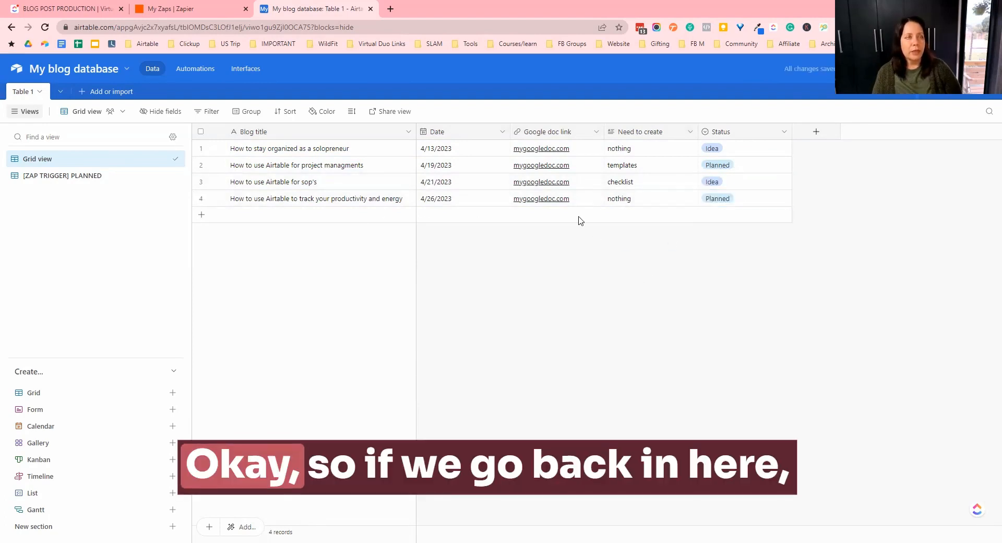
- Check which records appear in the [ZAP TRIGGER] PLANNED view, then return to the Grid view
{"action": "left_click", "coordinate": [88, 180]}
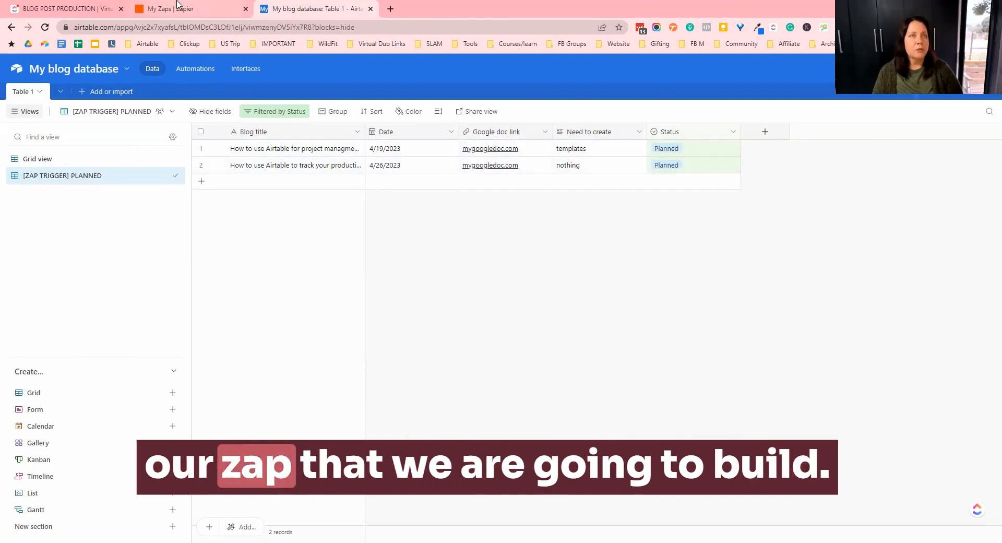
{"action": "left_click", "coordinate": [87, 158]}
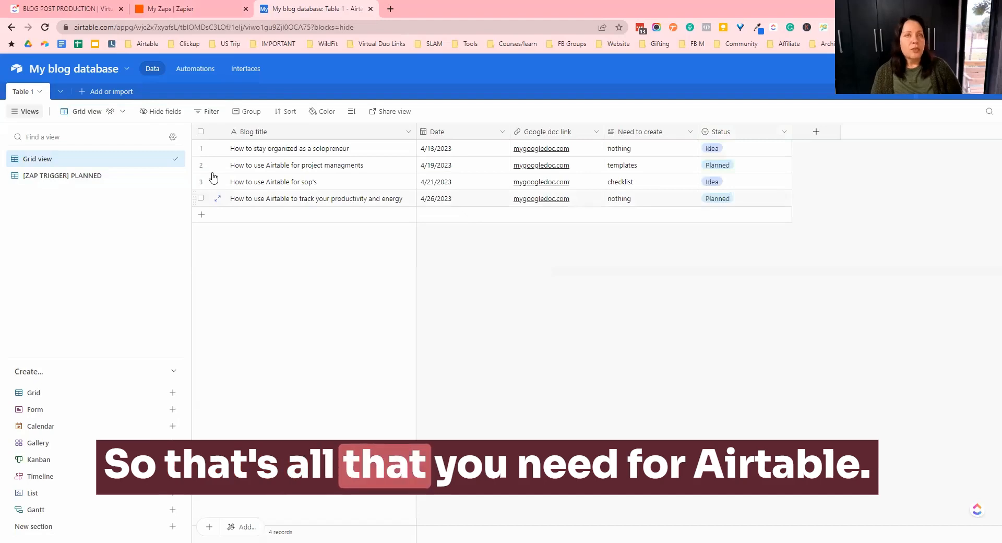
- Rename the table to Blog Posts
{"action": "left_click", "coordinate": [40, 94]}
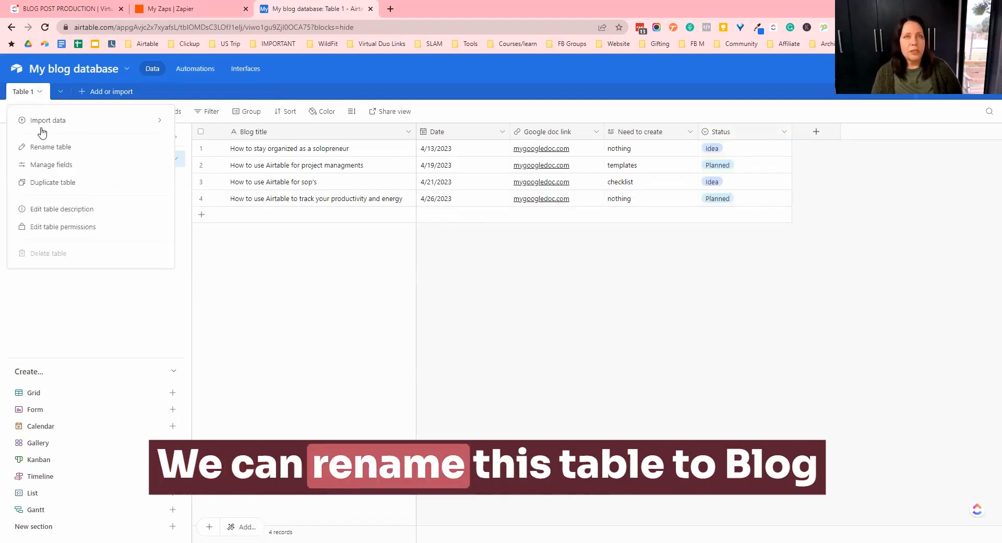
{"action": "left_click", "coordinate": [49, 144]}
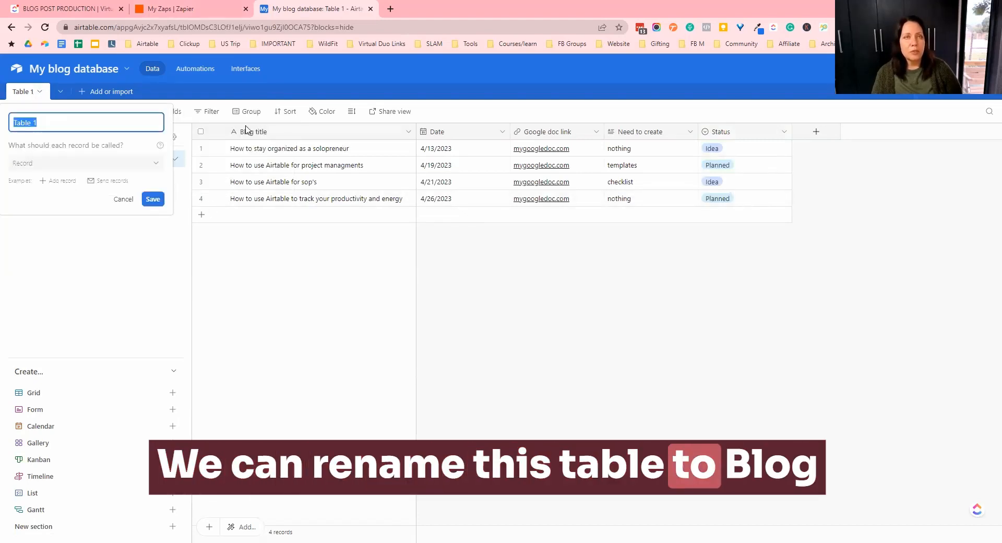
{"action": "type", "text": "blOG POSTS"}
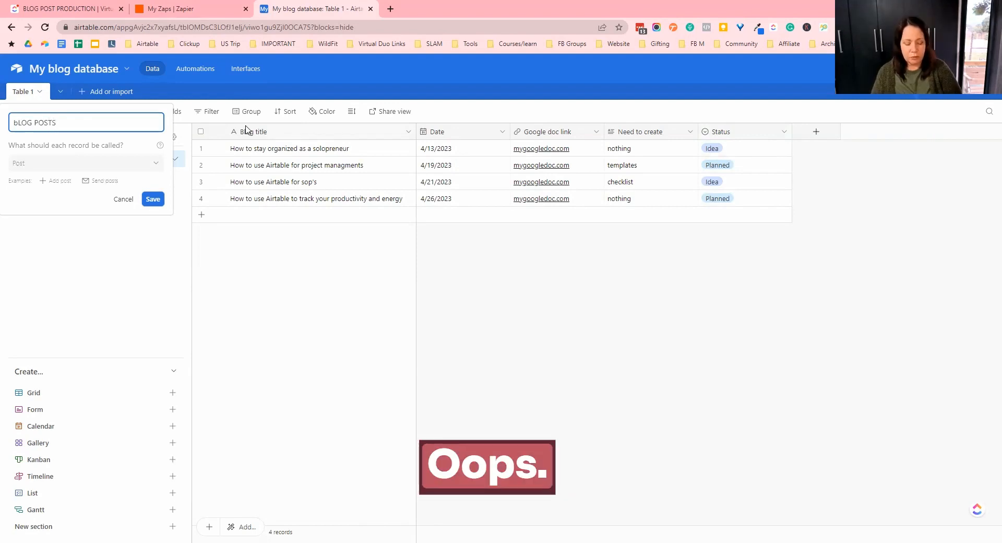
{"action": "key", "text": "BackSpace"}
{"action": "key", "text": "BackSpace"}
{"action": "key", "text": "BackSpace"}
{"action": "key", "text": "BackSpace"}
{"action": "key", "text": "BackSpace"}
{"action": "key", "text": "BackSpace"}
{"action": "key", "text": "BackSpace"}
{"action": "key", "text": "BackSpace"}
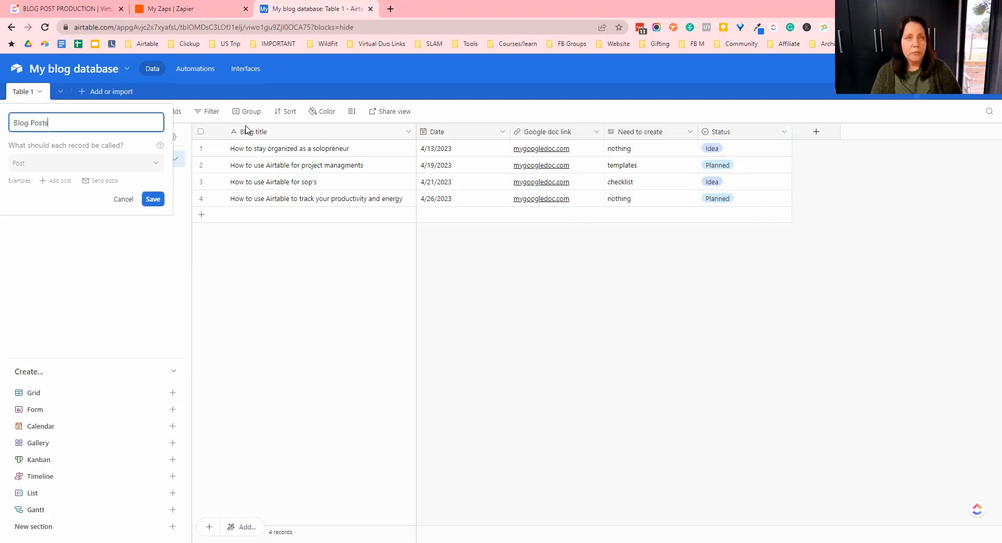
{"action": "left_click", "coordinate": [153, 199]}
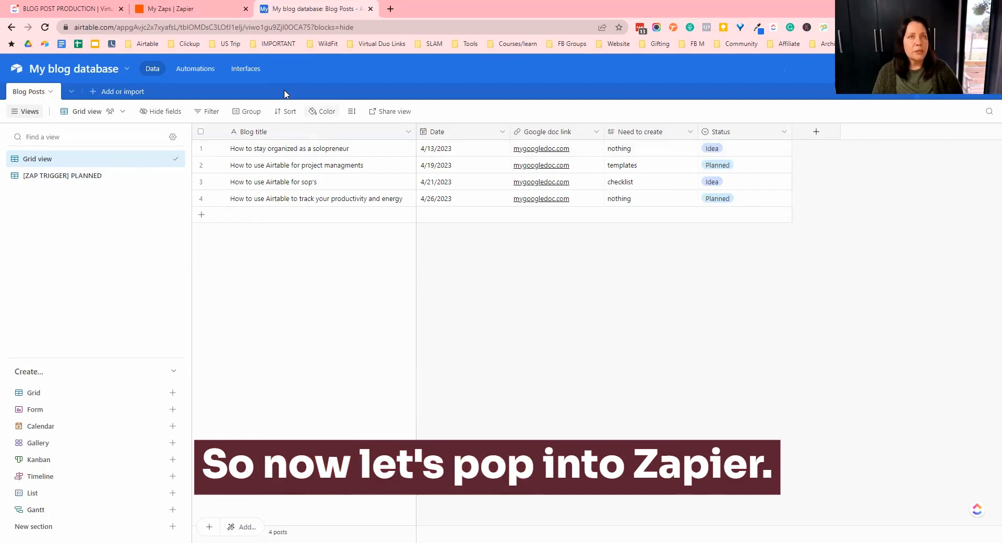
{"action": "left_click", "coordinate": [200, 11]}
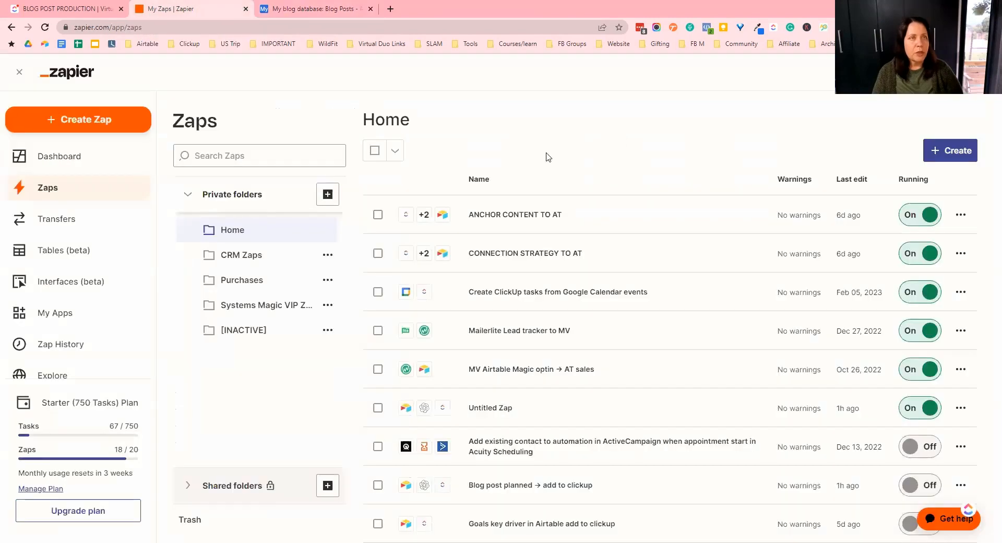
{"action": "left_click", "coordinate": [66, 117]}
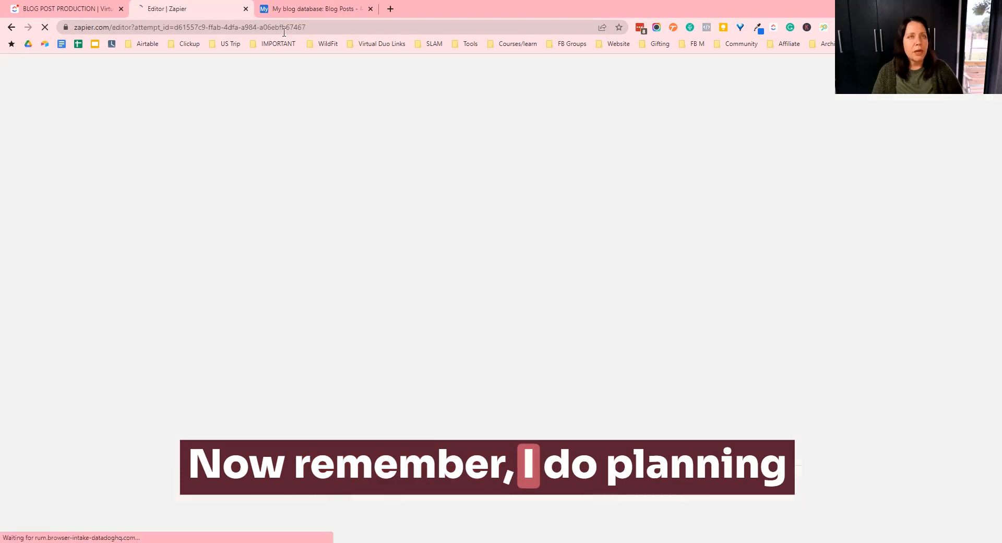
{"action": "left_click", "coordinate": [304, 12]}
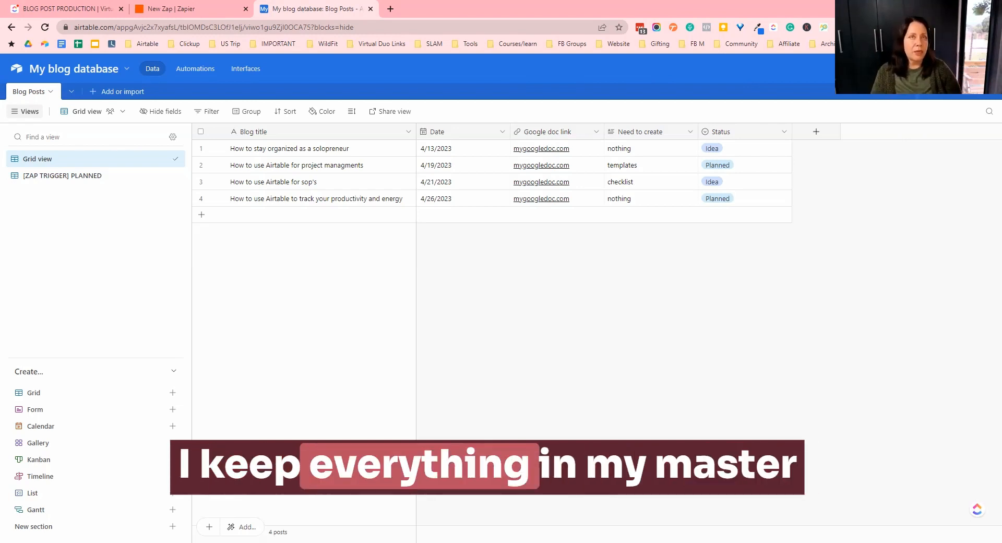
{"action": "left_click", "coordinate": [79, 8]}
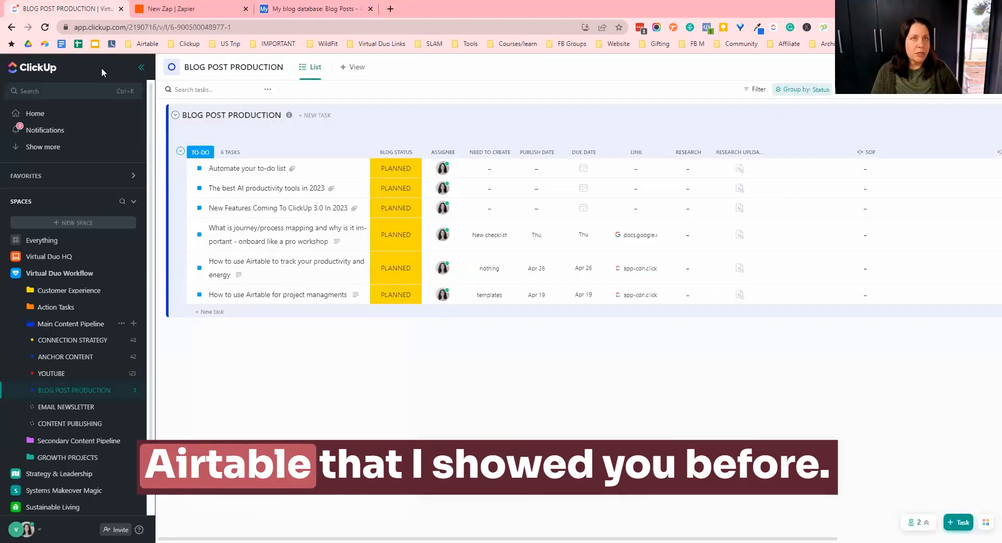
{"action": "left_click", "coordinate": [263, 9]}
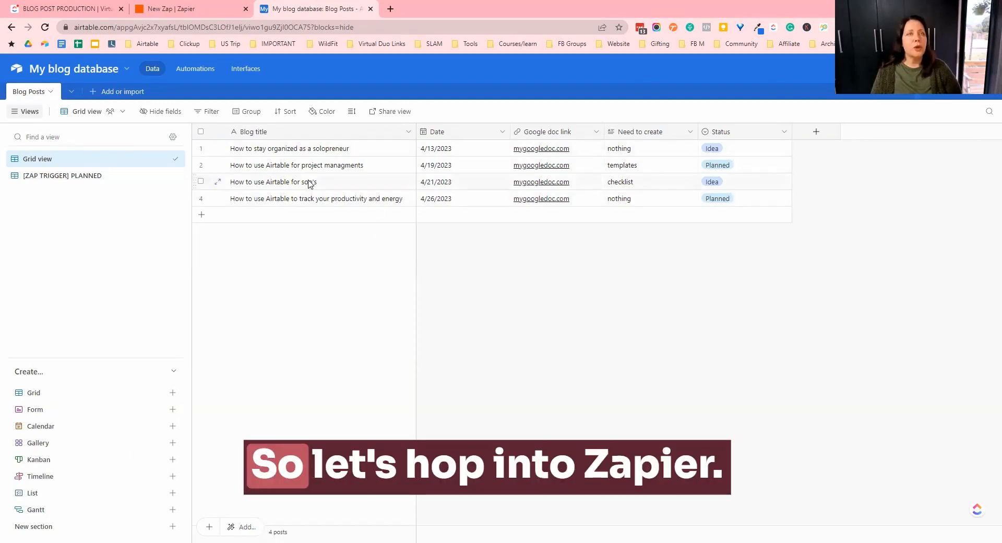
{"action": "left_click", "coordinate": [194, 5]}
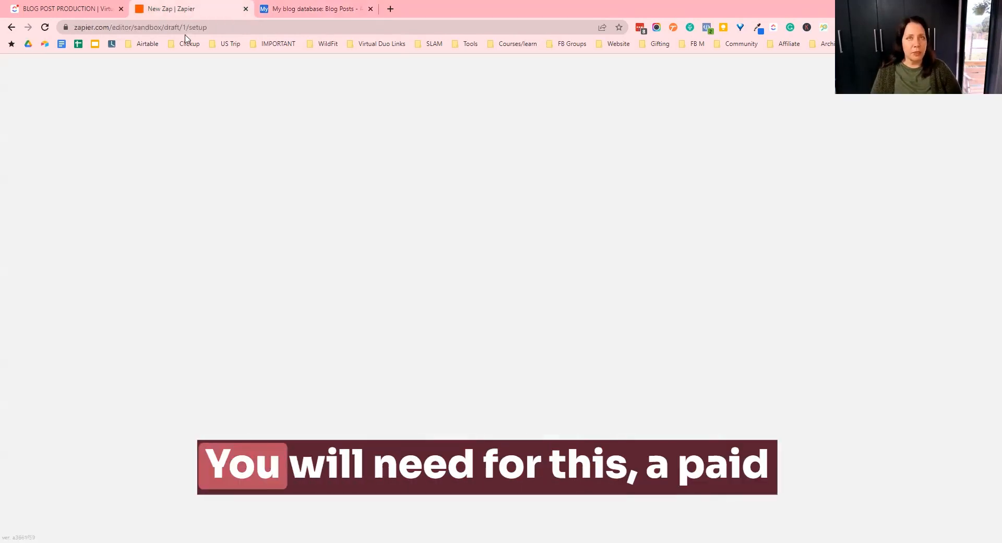
{"action": "left_click", "coordinate": [793, 274]}
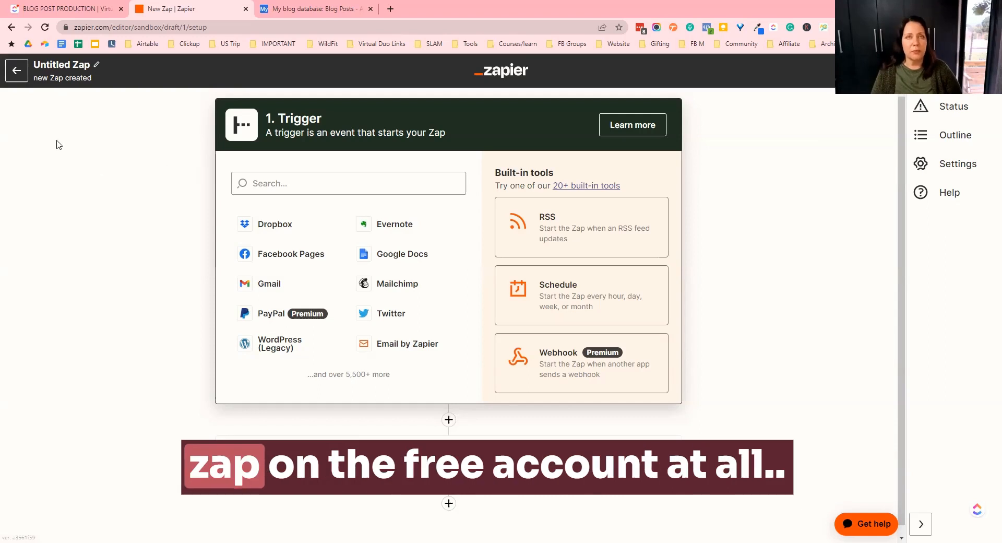
{"action": "left_click", "coordinate": [10, 77]}
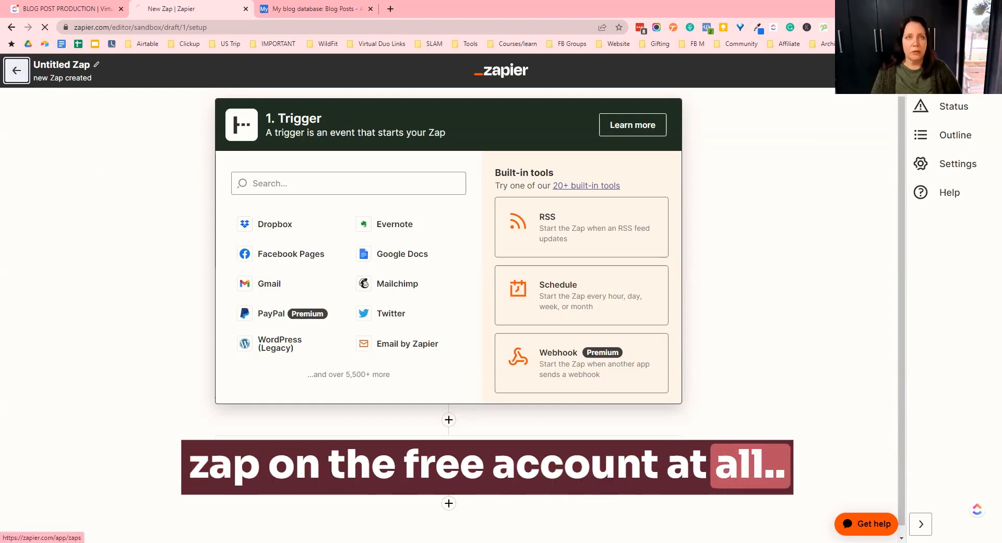
{"action": "left_click", "coordinate": [16, 71]}
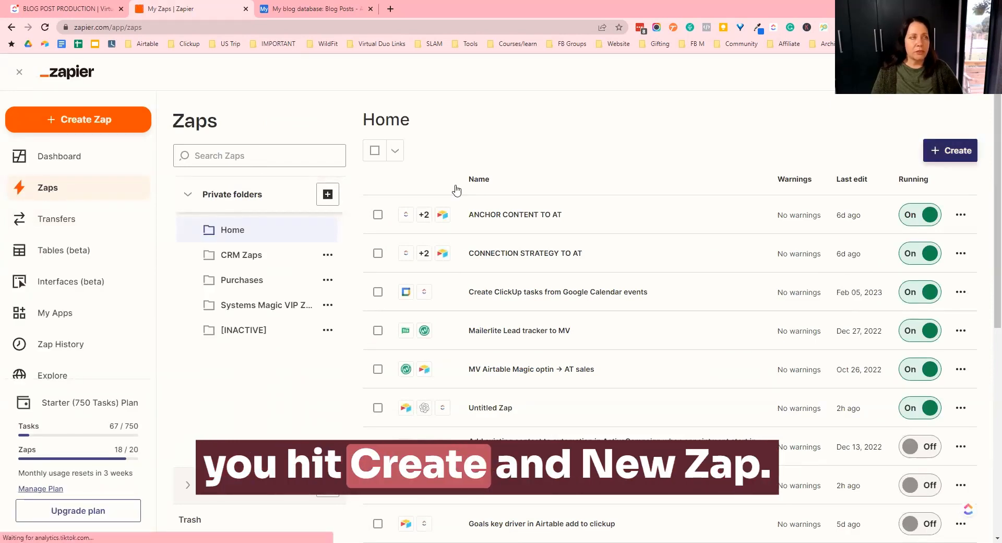
- Create a new Zap in Zapier and choose Airtable as its trigger app
{"action": "left_click", "coordinate": [950, 150]}
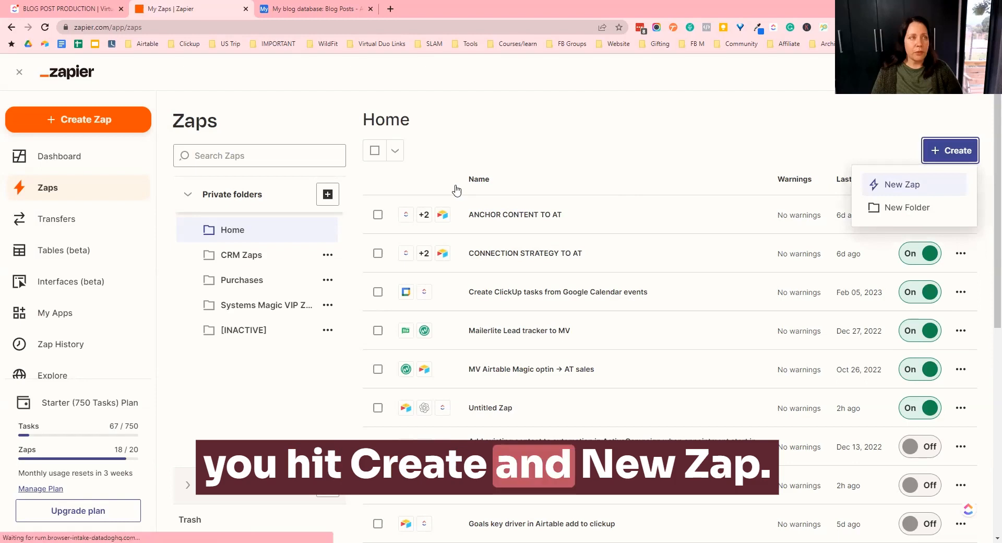
{"action": "left_click", "coordinate": [640, 172]}
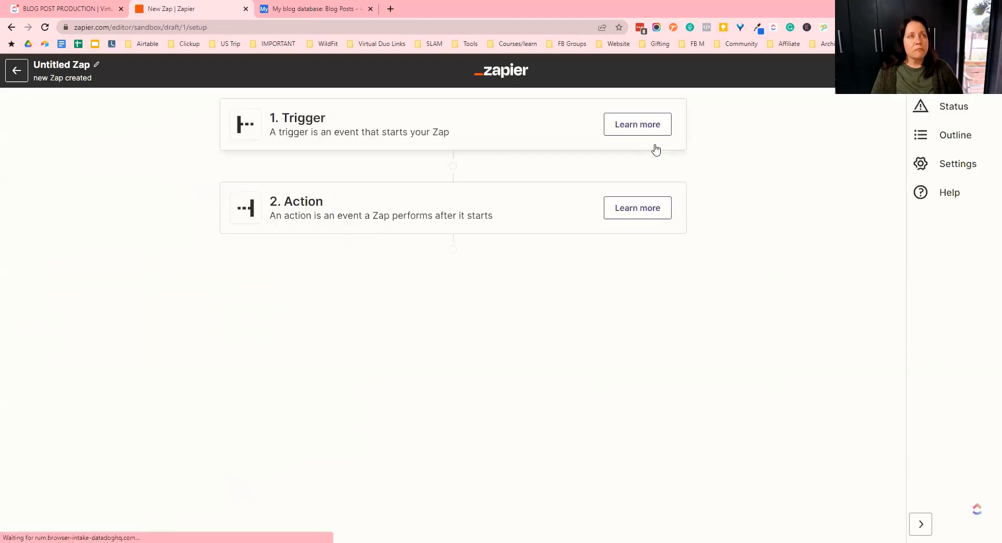
{"action": "left_click", "coordinate": [519, 147]}
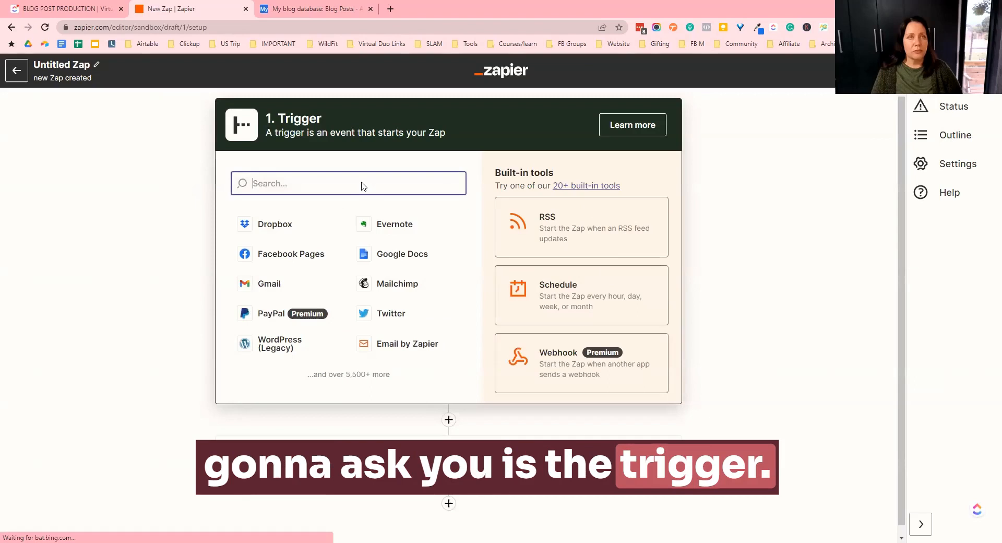
{"action": "left_click", "coordinate": [334, 11]}
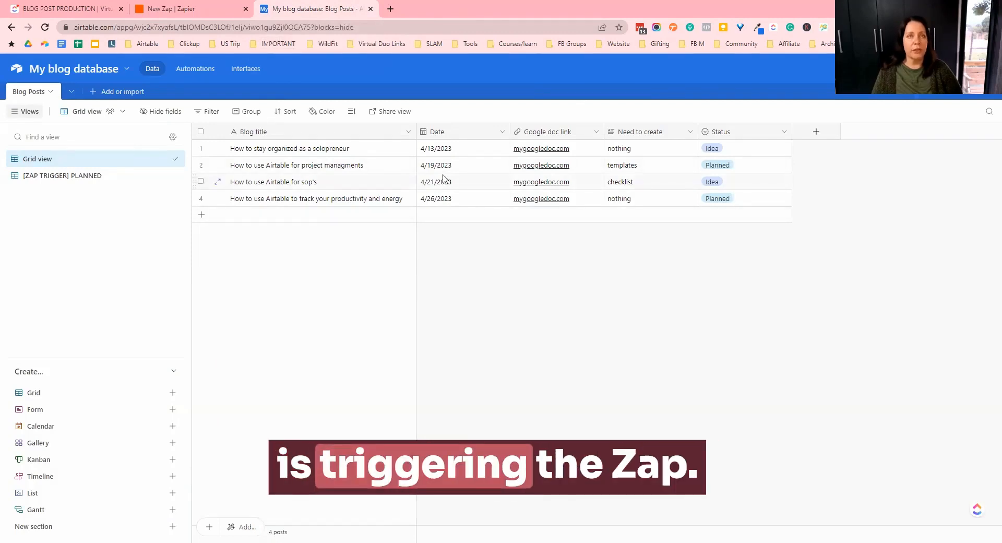
{"action": "left_click", "coordinate": [212, 8]}
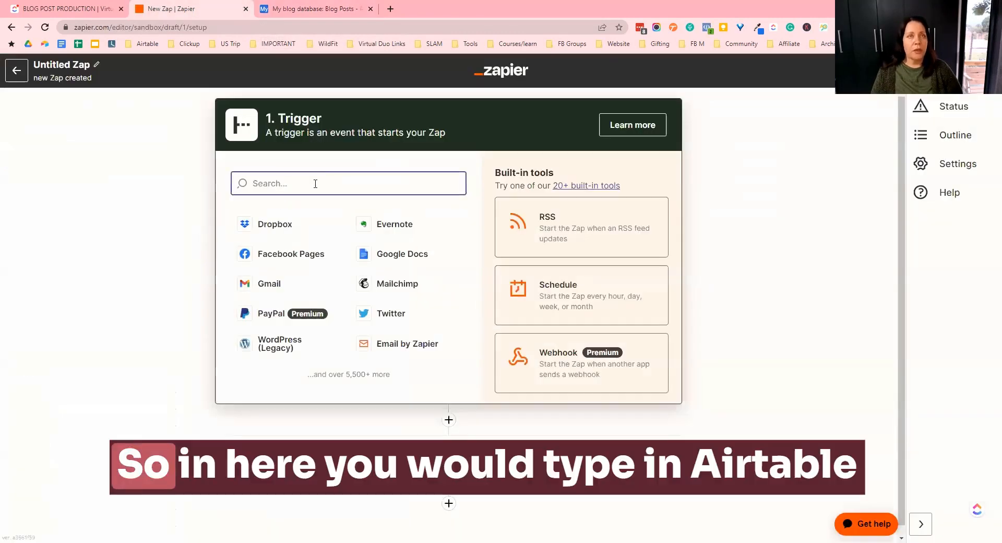
{"action": "type", "text": "air"}
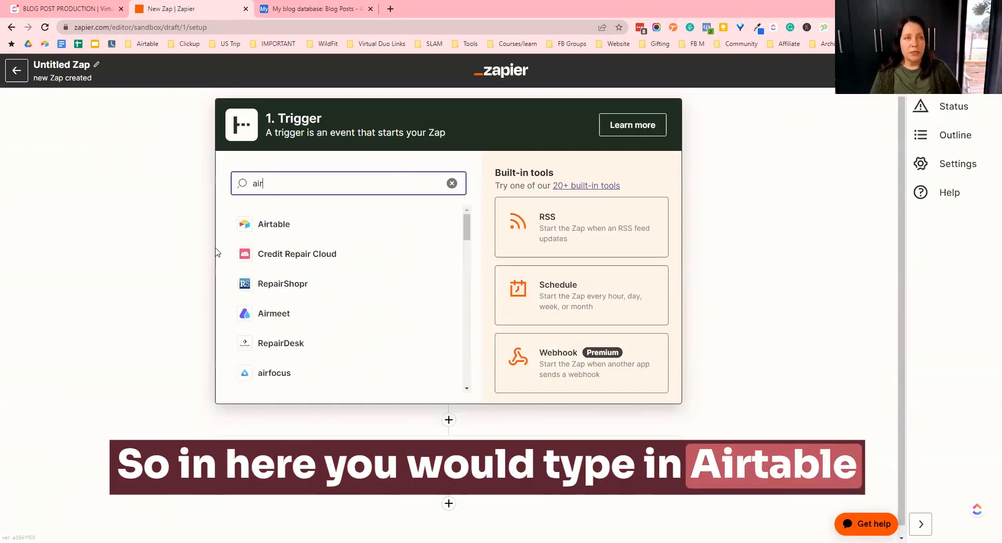
{"action": "left_click", "coordinate": [272, 225]}
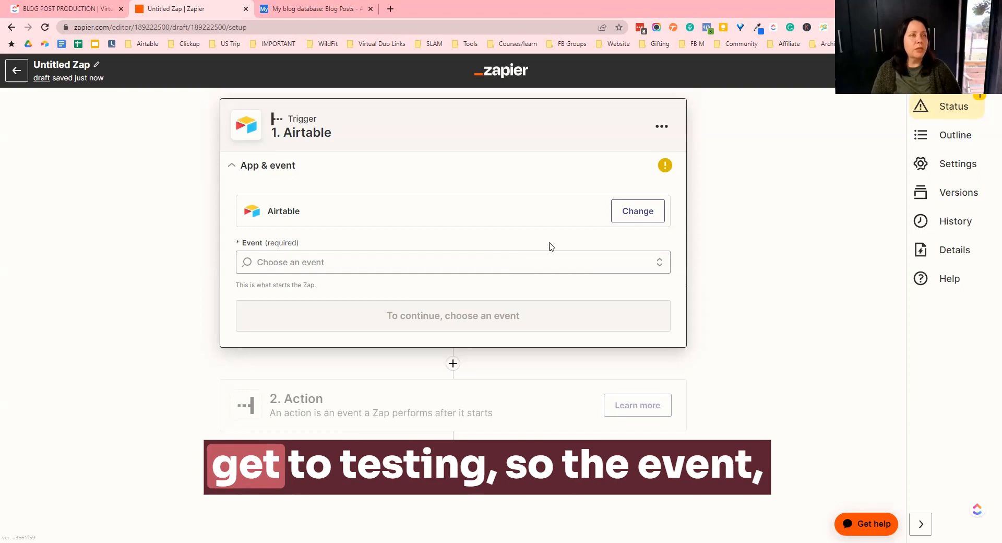
- Open the Airtable trigger's event options and compare them with the [ZAP TRIGGER] PLANNED view in the base
{"action": "left_click", "coordinate": [321, 264]}
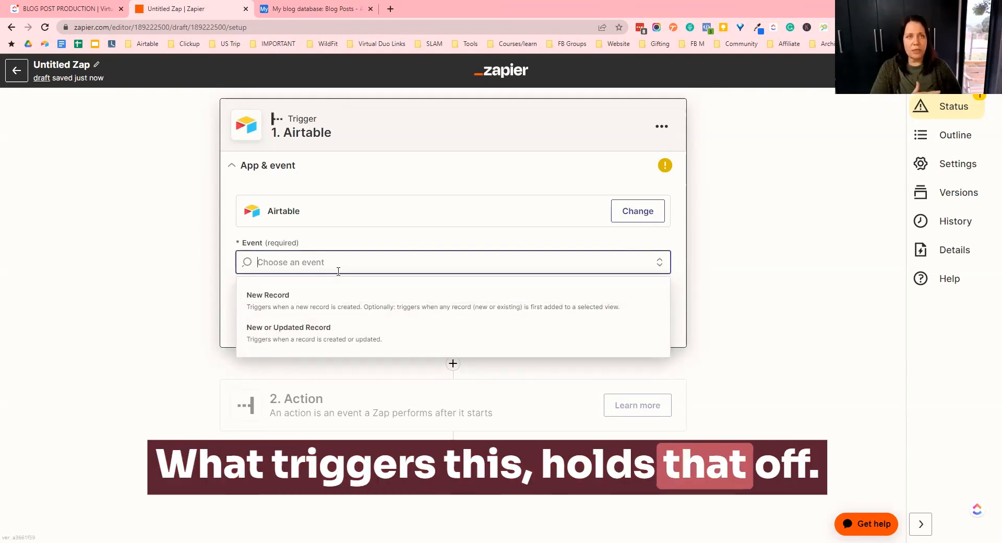
{"action": "left_click", "coordinate": [313, 5]}
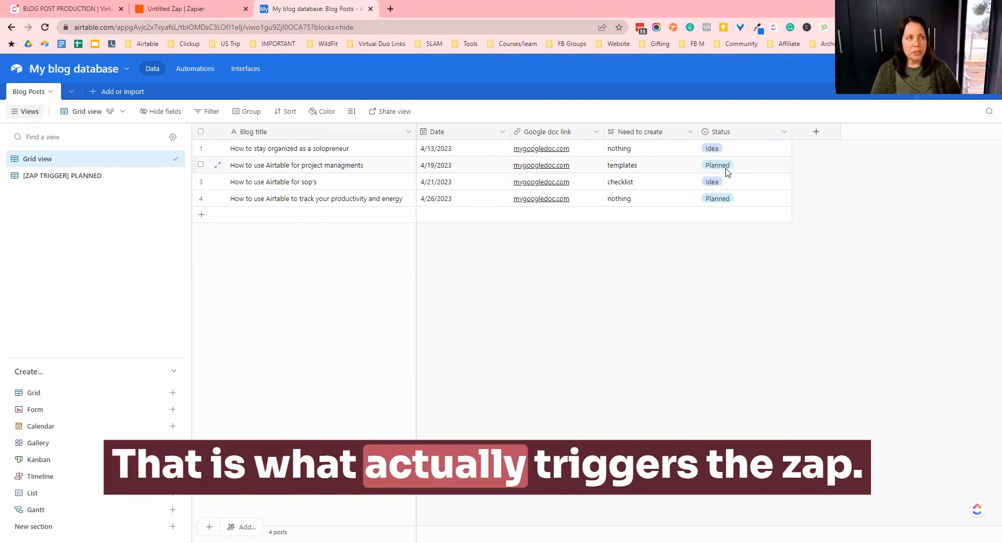
{"action": "left_click", "coordinate": [198, 8]}
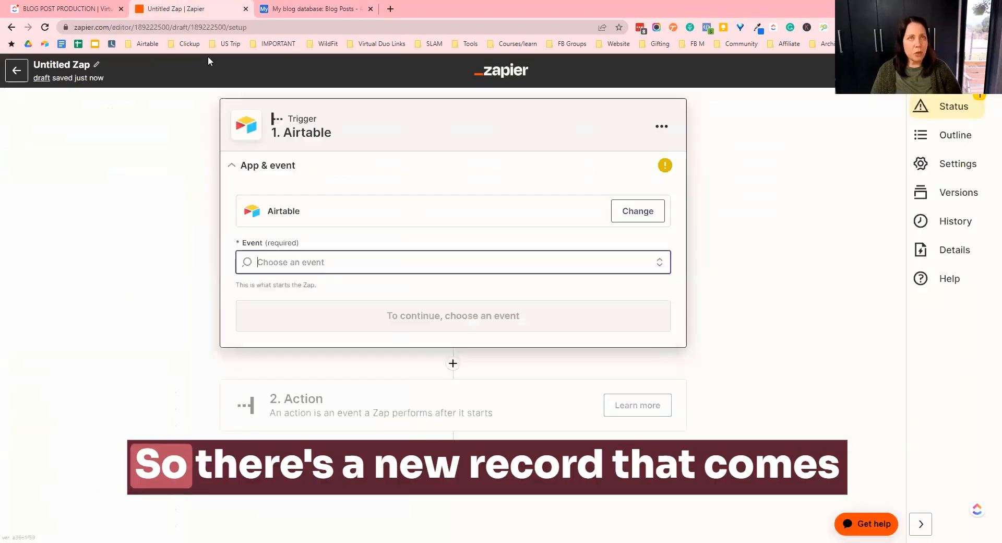
{"action": "left_click", "coordinate": [318, 9]}
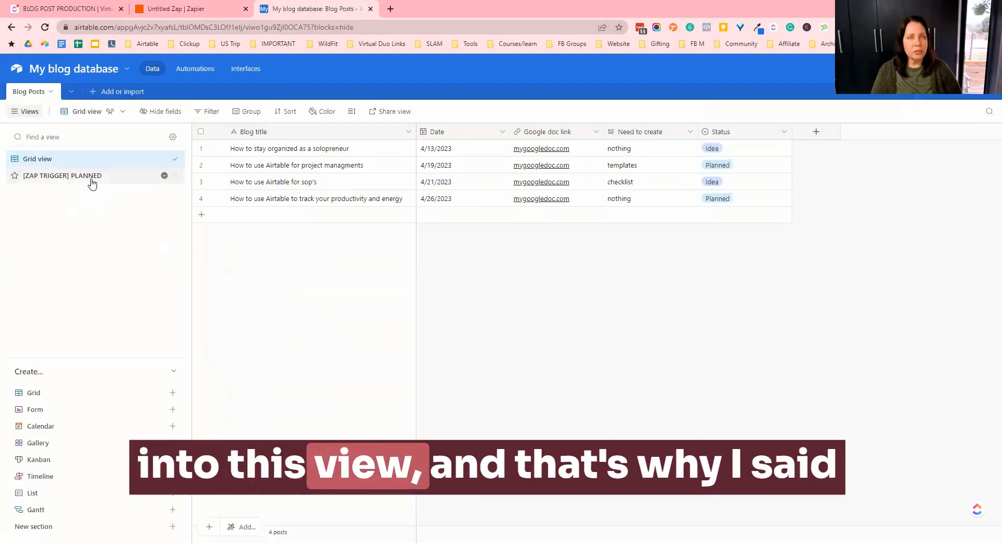
- Open the [ZAP TRIGGER] PLANNED view and widen its Blog title column
{"action": "left_click", "coordinate": [92, 183]}
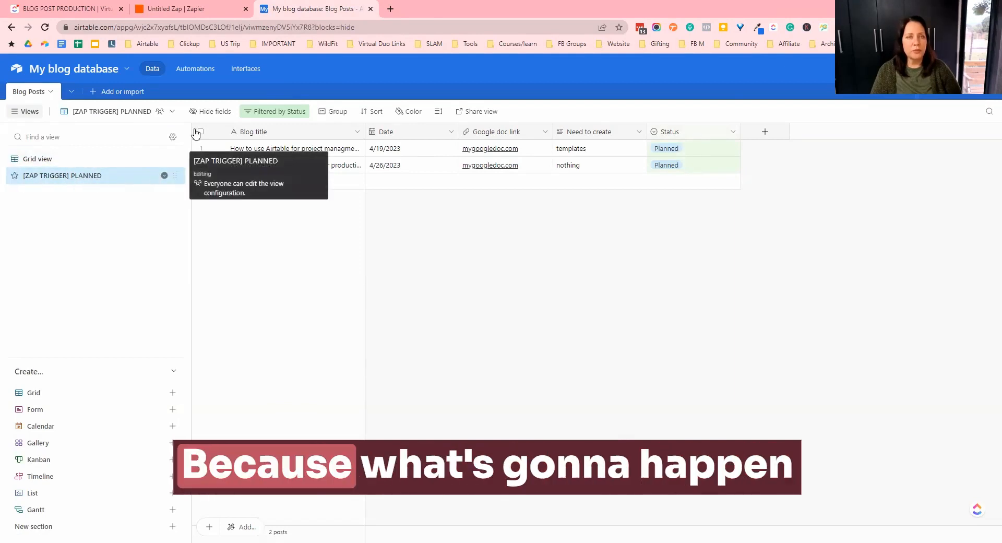
{"action": "left_click", "coordinate": [207, 14]}
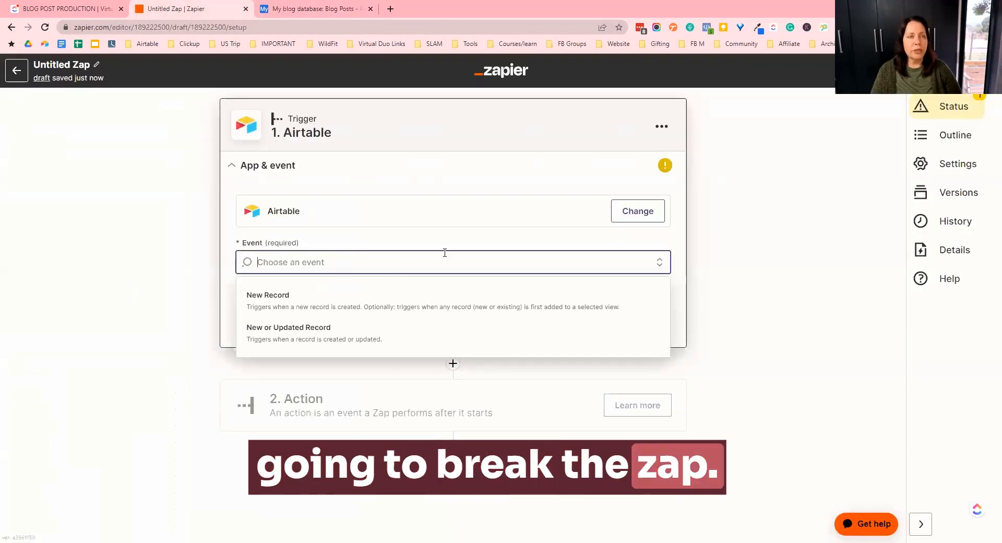
{"action": "left_click", "coordinate": [315, 8]}
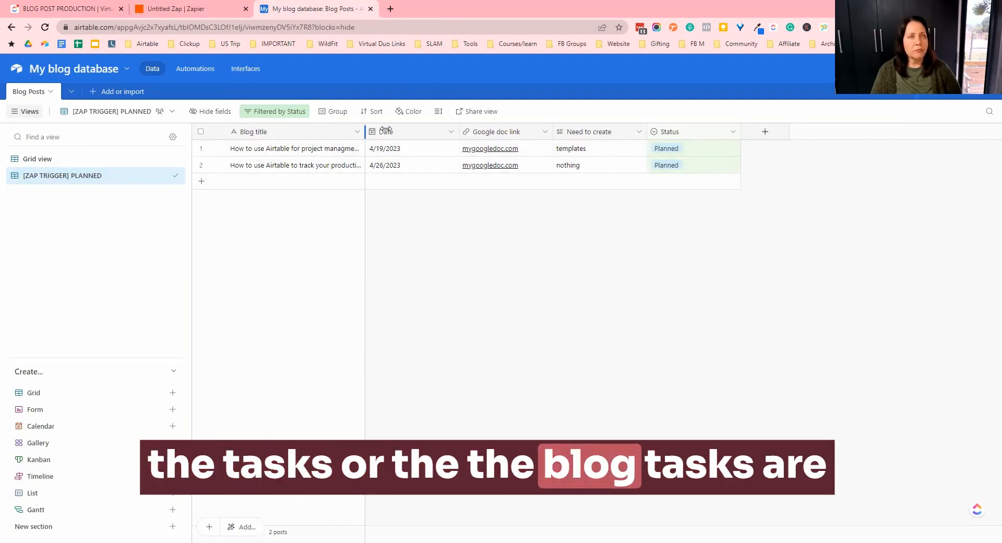
{"action": "left_click_drag", "start_coordinate": [386, 130], "coordinate": [446, 130]}
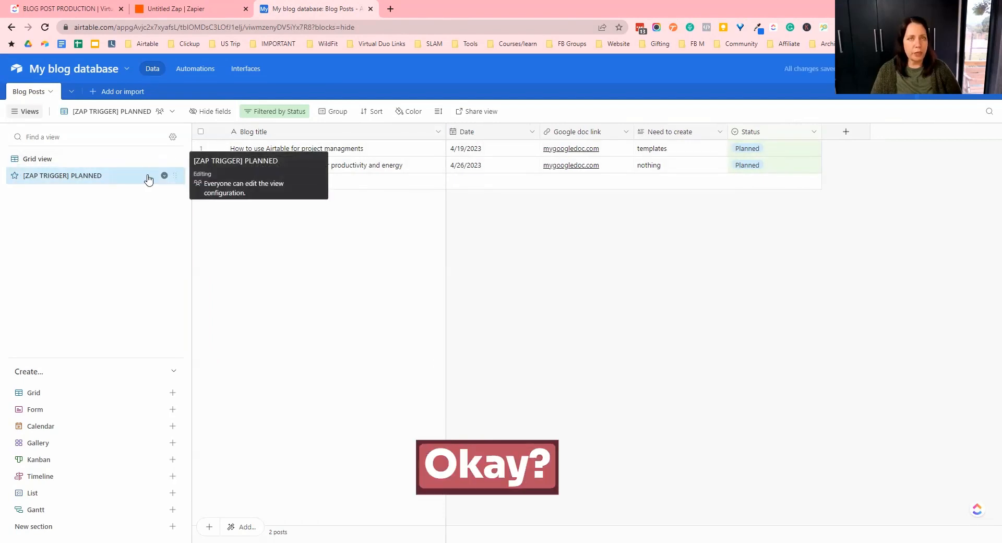
- Set the Airtable trigger event to New Record and continue
{"action": "left_click", "coordinate": [221, 9]}
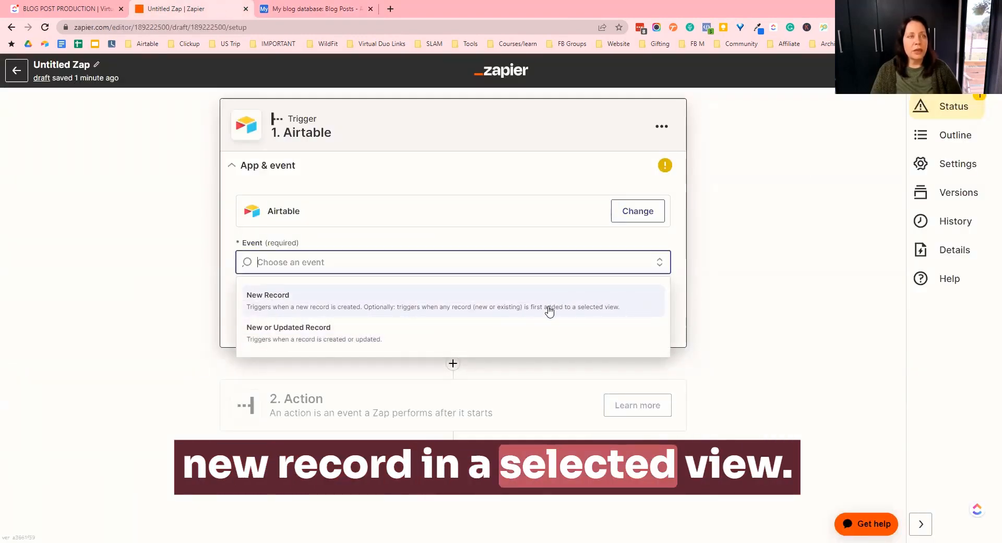
{"action": "left_click", "coordinate": [402, 312]}
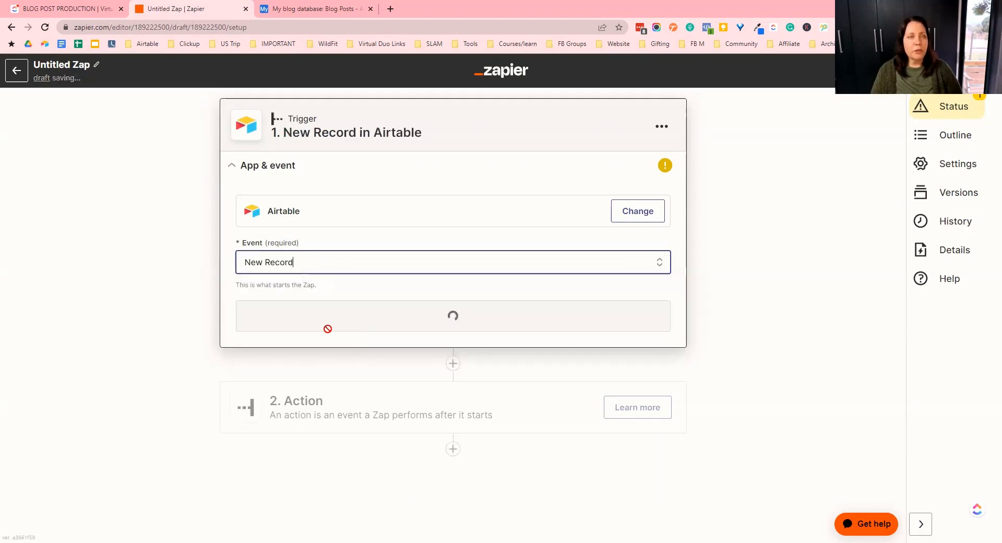
{"action": "left_click", "coordinate": [422, 324]}
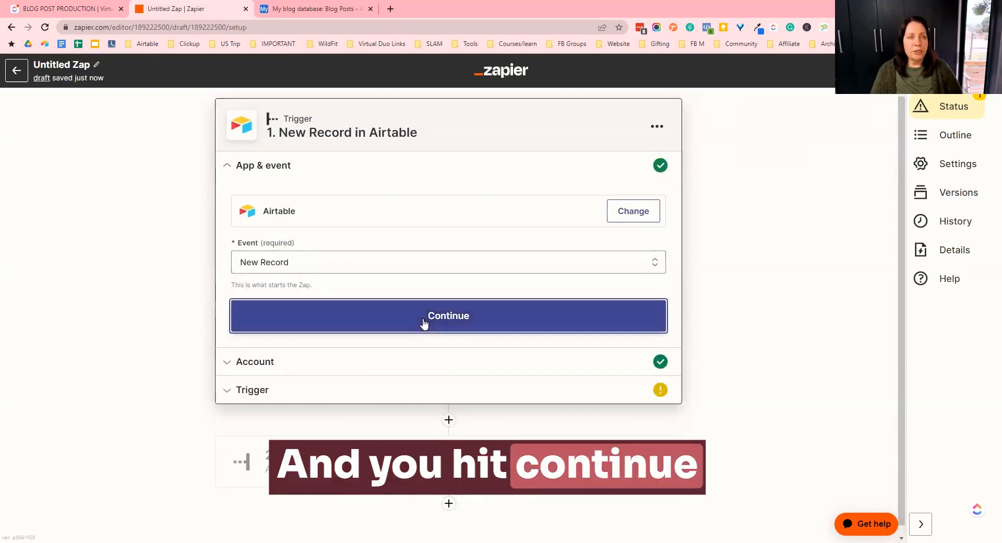
{"action": "left_click", "coordinate": [277, 320]}
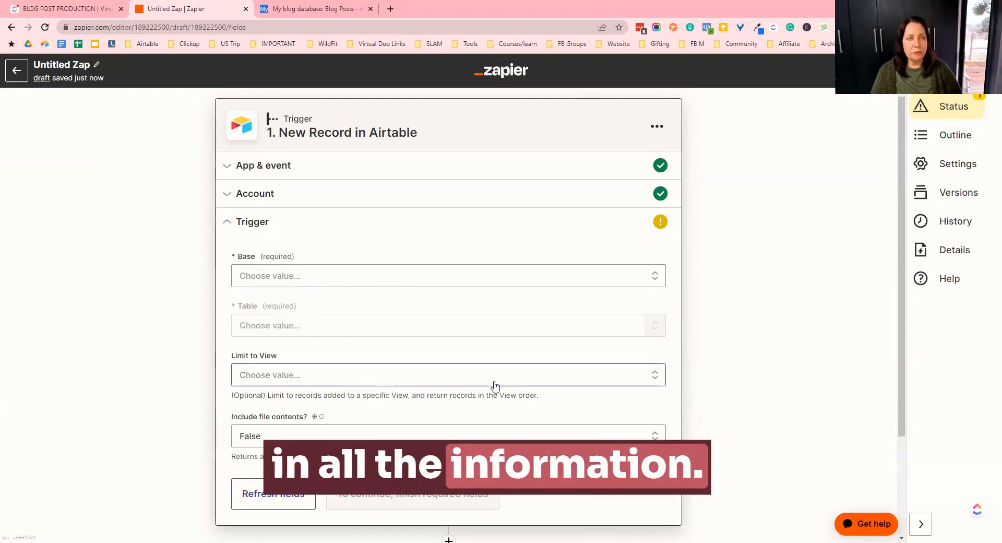
- Search for and select My blog database as the trigger's base
{"action": "left_click", "coordinate": [323, 276]}
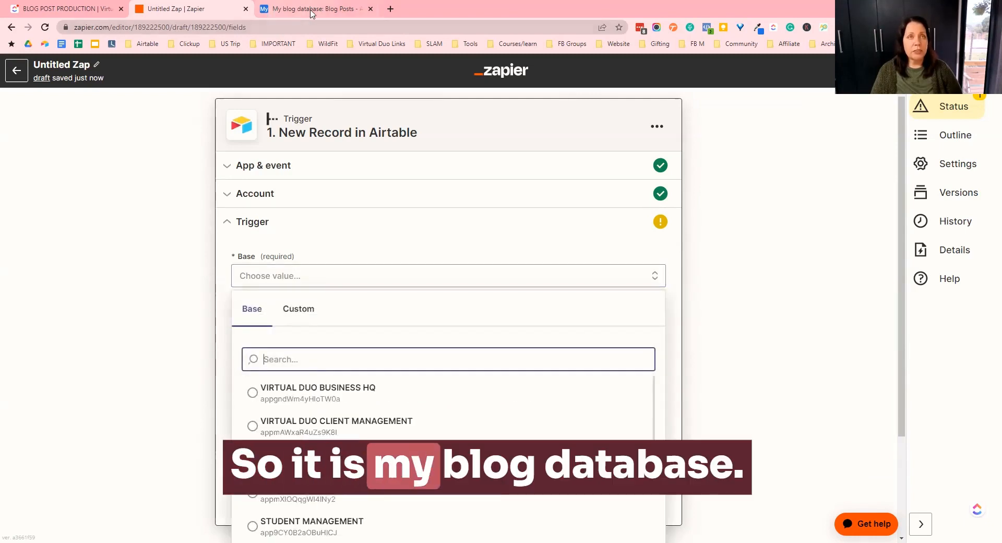
{"action": "scroll", "coordinate": [351, 453], "scroll_direction": "down", "scroll_amount": 5}
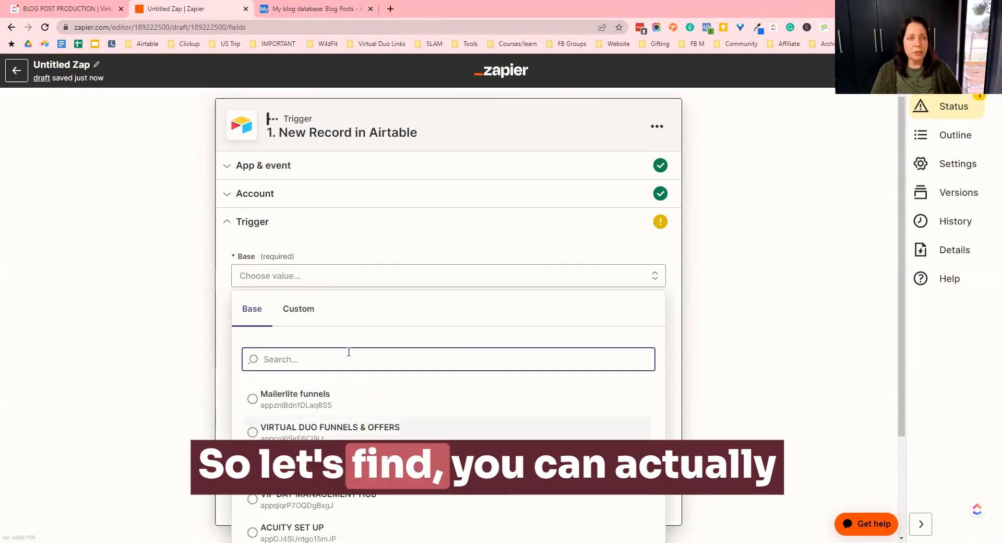
{"action": "type", "text": "my"}
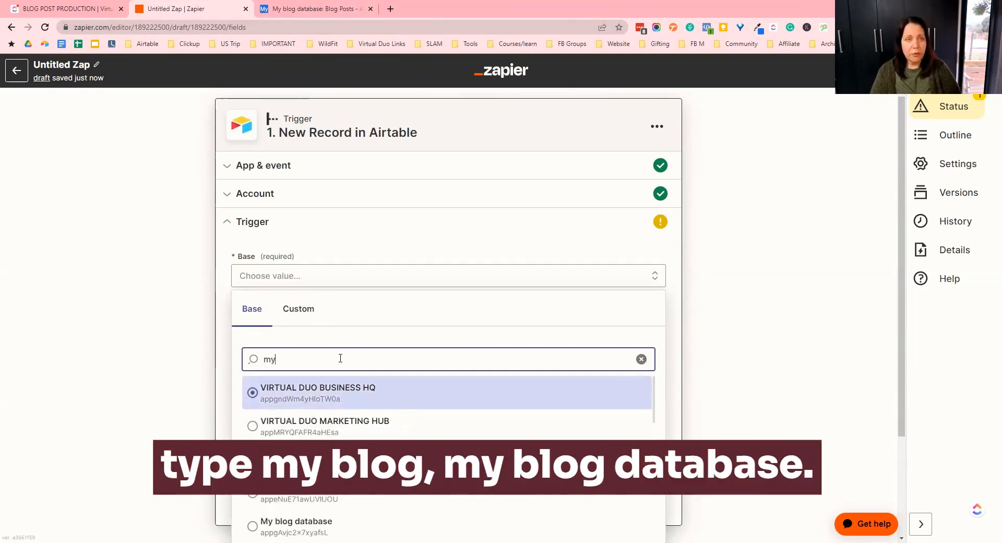
{"action": "type", "text": " b"}
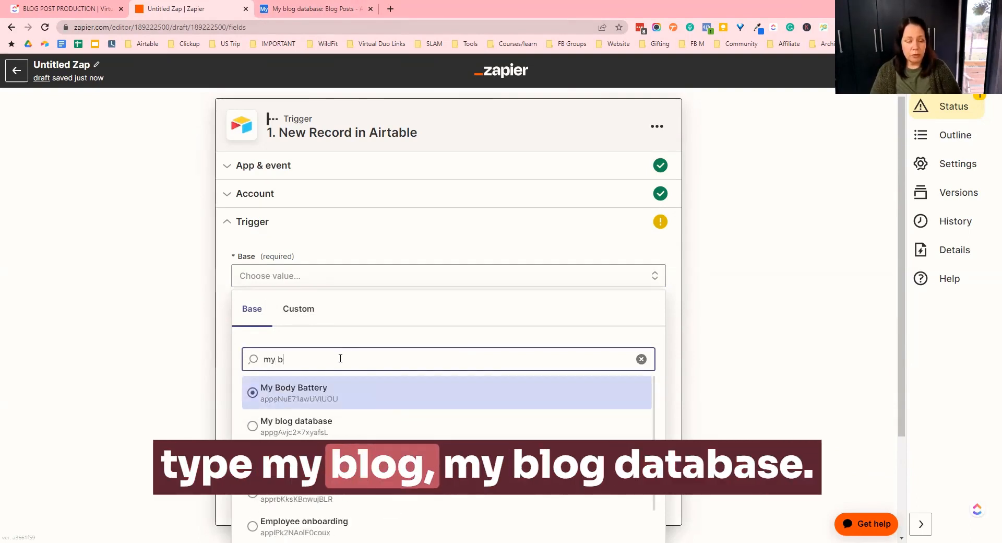
{"action": "type", "text": "log"}
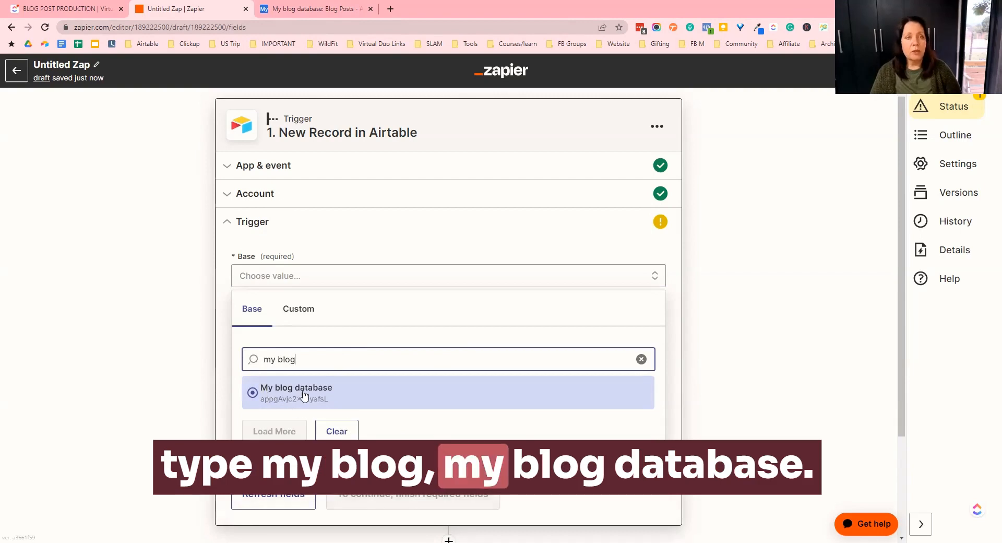
{"action": "left_click", "coordinate": [304, 395]}
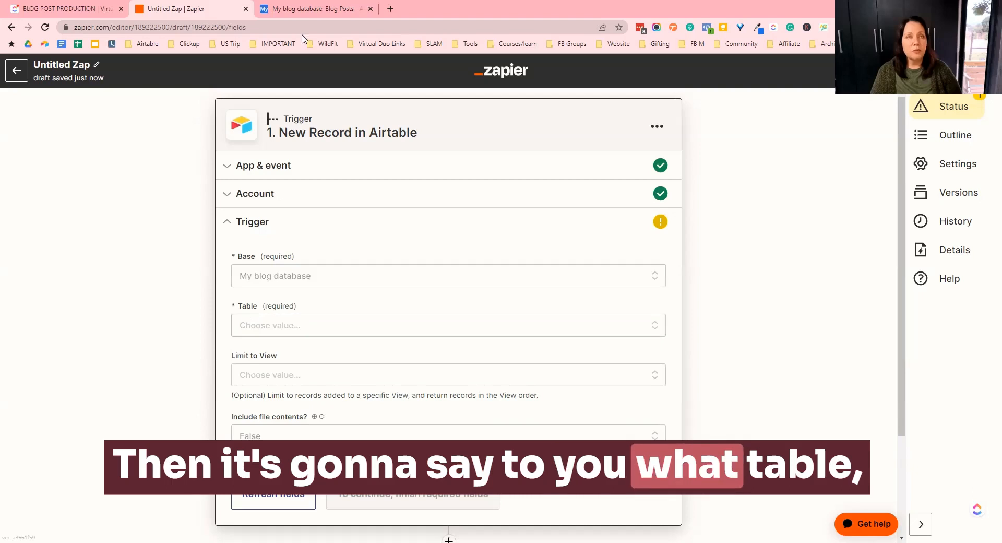
- Select Blog Posts as the trigger's table
{"action": "left_click", "coordinate": [315, 11]}
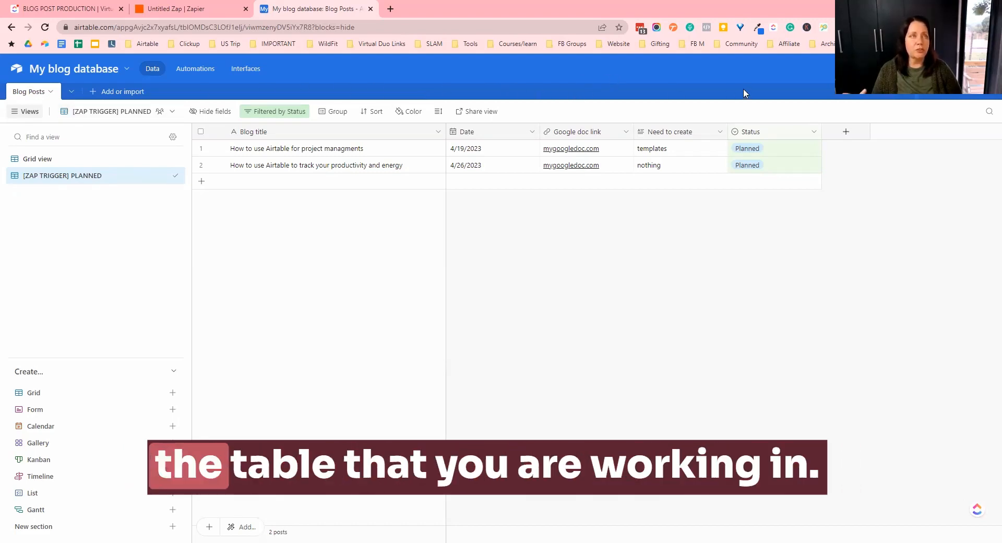
{"action": "left_click", "coordinate": [189, 10]}
{"action": "left_click", "coordinate": [271, 325]}
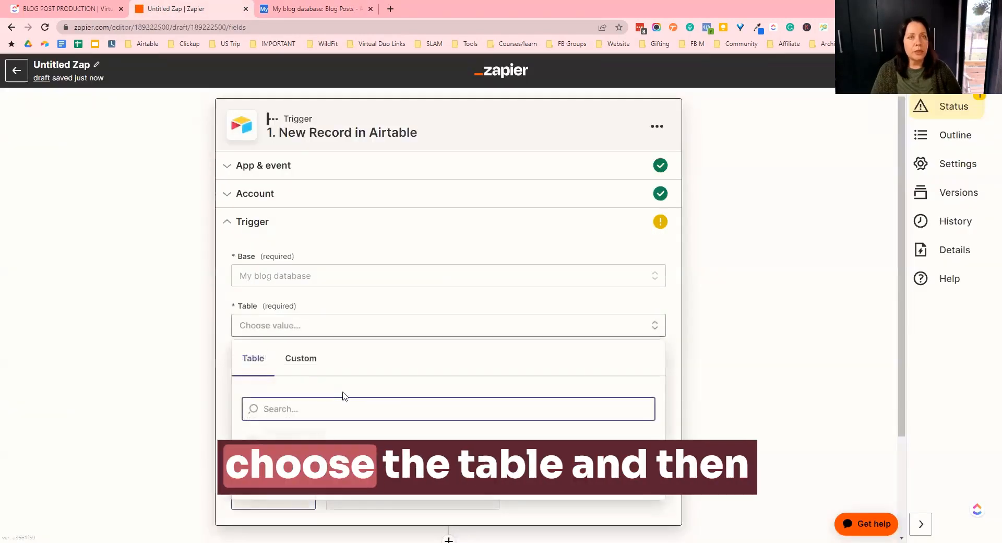
{"action": "left_click", "coordinate": [497, 433]}
{"action": "scroll", "coordinate": [381, 381], "scroll_direction": "down", "scroll_amount": 3}
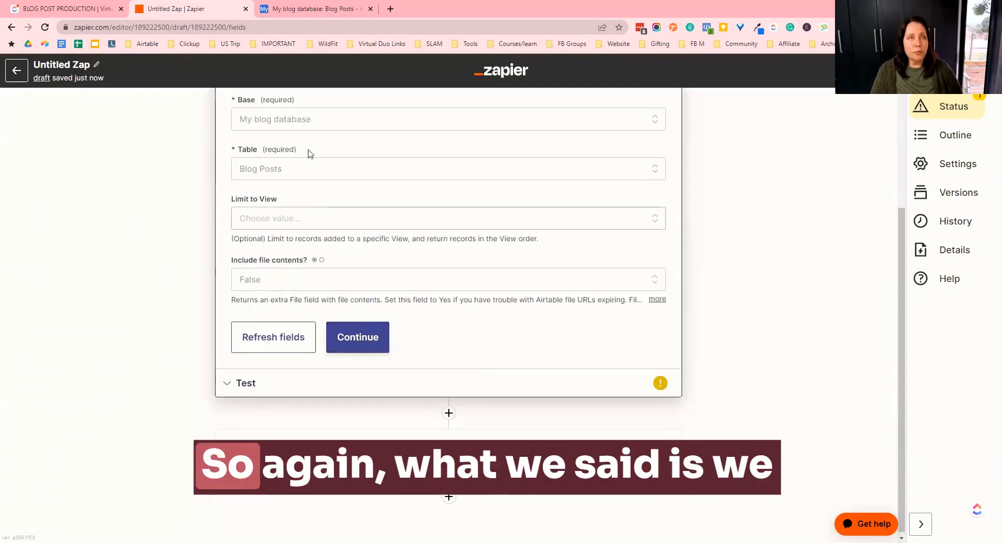
- Limit the trigger to the [ZAP TRIGGER] PLANNED view and continue
{"action": "left_click", "coordinate": [318, 7]}
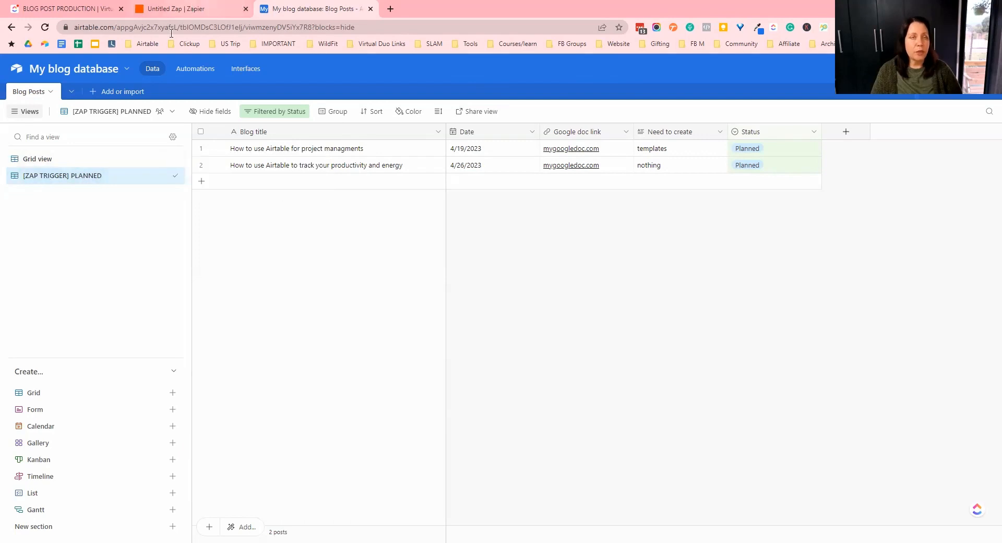
{"action": "left_click", "coordinate": [191, 8]}
{"action": "left_click", "coordinate": [292, 218]}
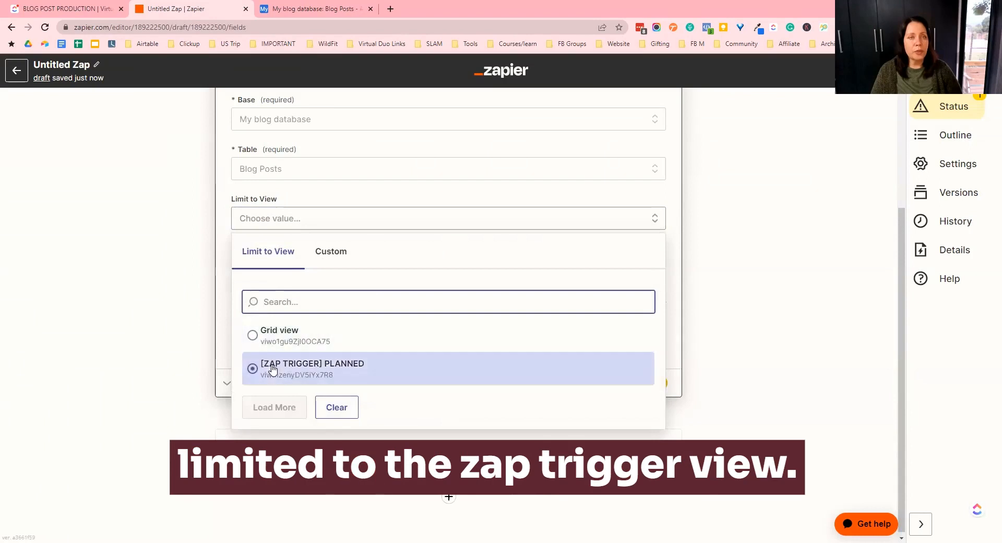
{"action": "left_click", "coordinate": [272, 369]}
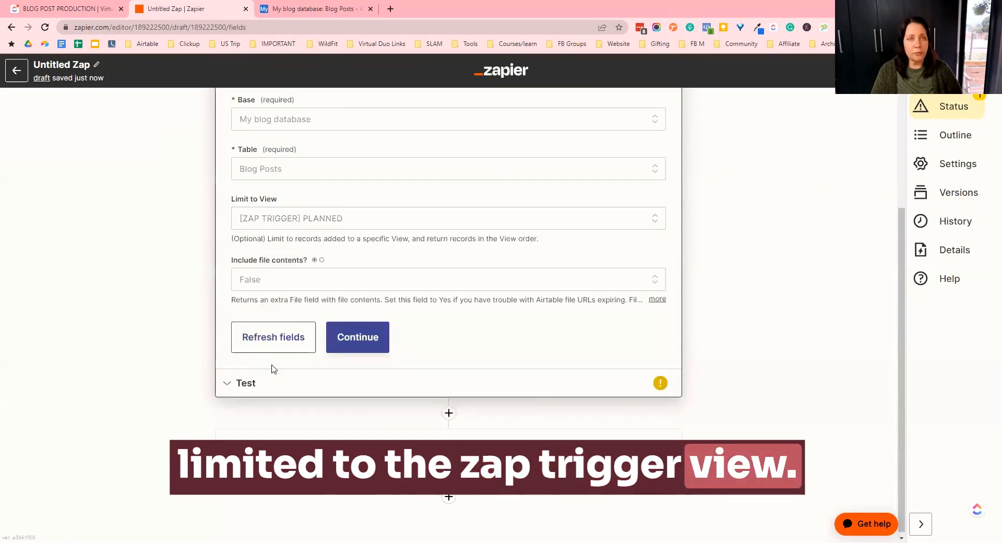
{"action": "left_click", "coordinate": [369, 343]}
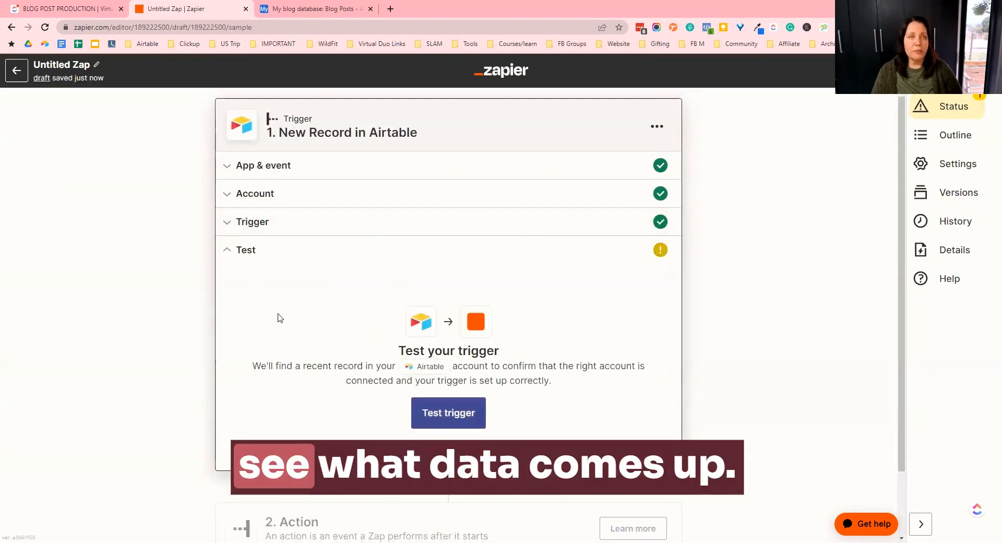
- Test the trigger and review the sample record's blog title against the Airtable view
{"action": "left_click", "coordinate": [453, 416]}
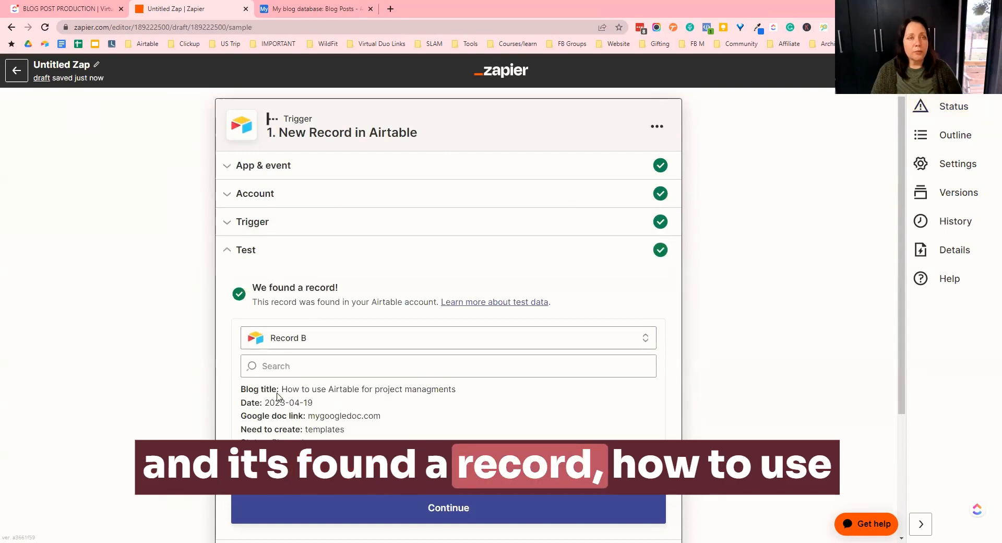
{"action": "left_click_drag", "start_coordinate": [281, 390], "coordinate": [469, 394]}
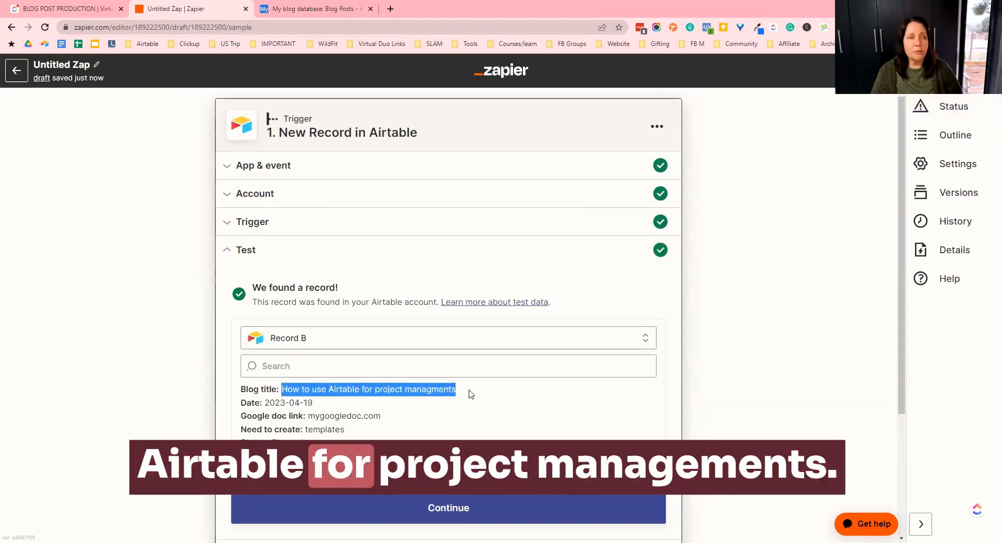
{"action": "left_click", "coordinate": [300, 9]}
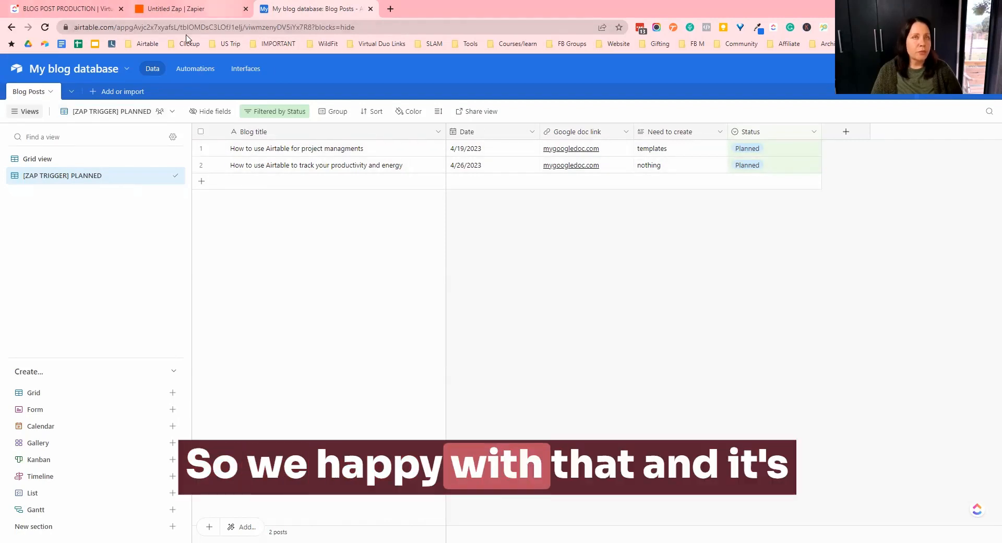
{"action": "left_click", "coordinate": [209, 9]}
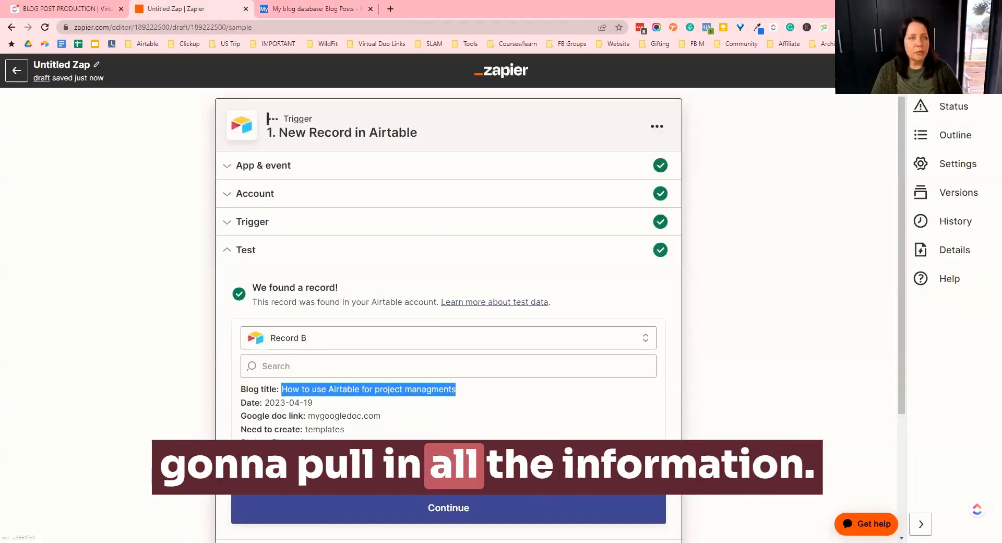
{"action": "scroll", "coordinate": [448, 313], "scroll_direction": "down", "scroll_amount": 2}
- Add an OpenAI (GPT-3 & DALL·E) action with the Send Prompt event and continue past the account
{"action": "left_click", "coordinate": [433, 414]}
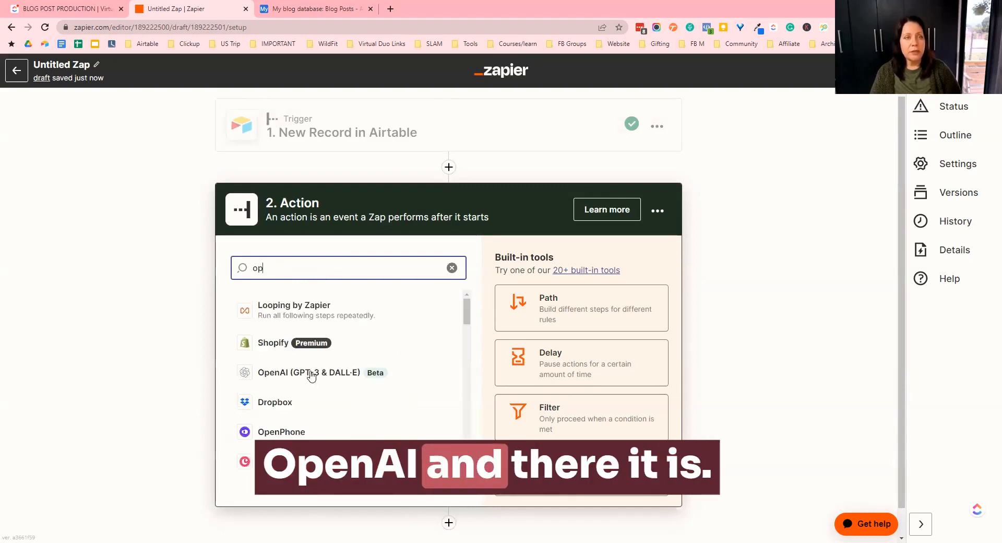
{"action": "left_click", "coordinate": [311, 375]}
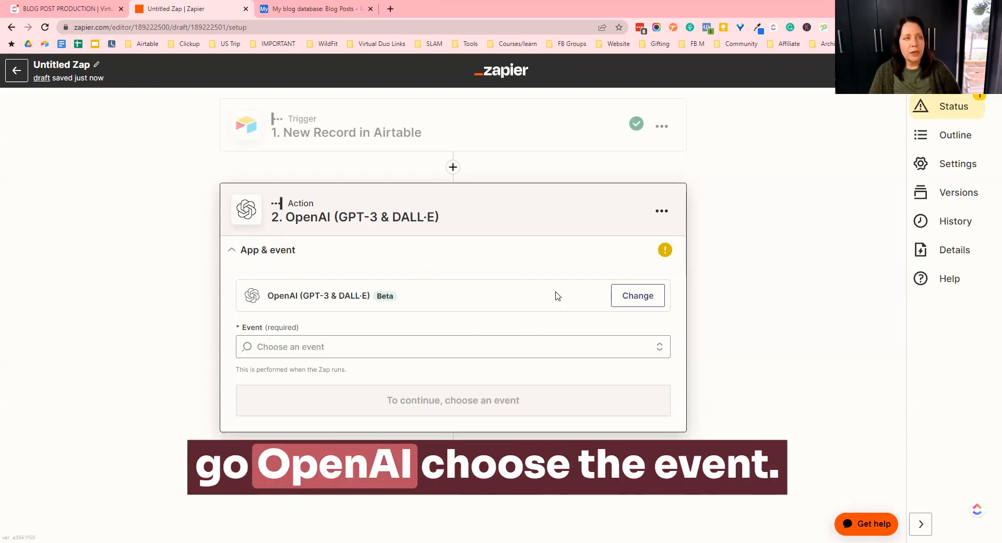
{"action": "left_click", "coordinate": [358, 347]}
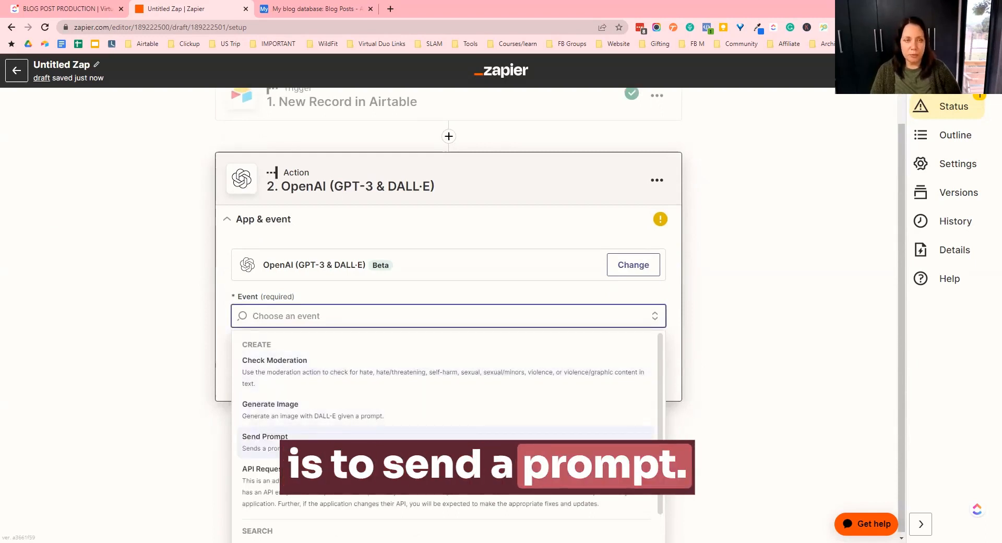
{"action": "left_click", "coordinate": [266, 439]}
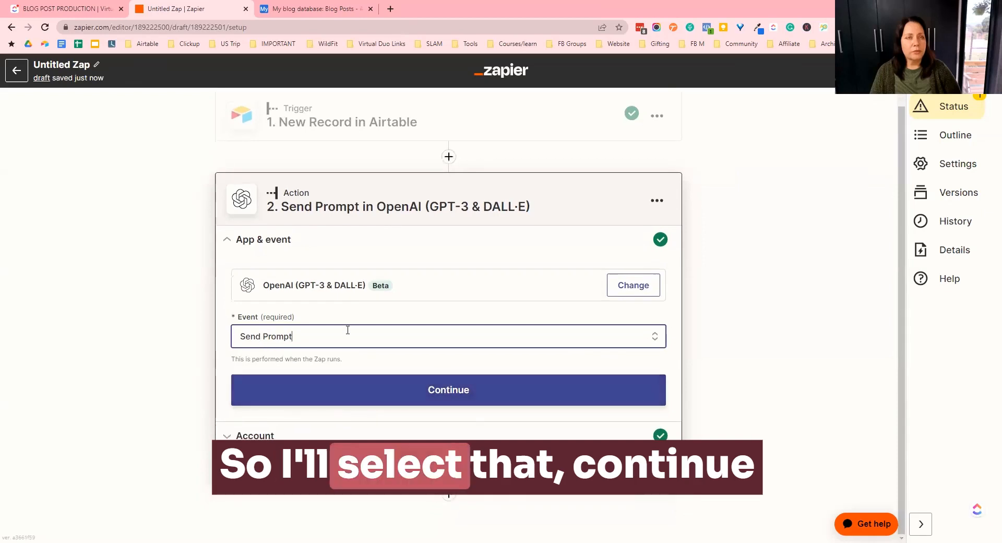
{"action": "left_click", "coordinate": [425, 396]}
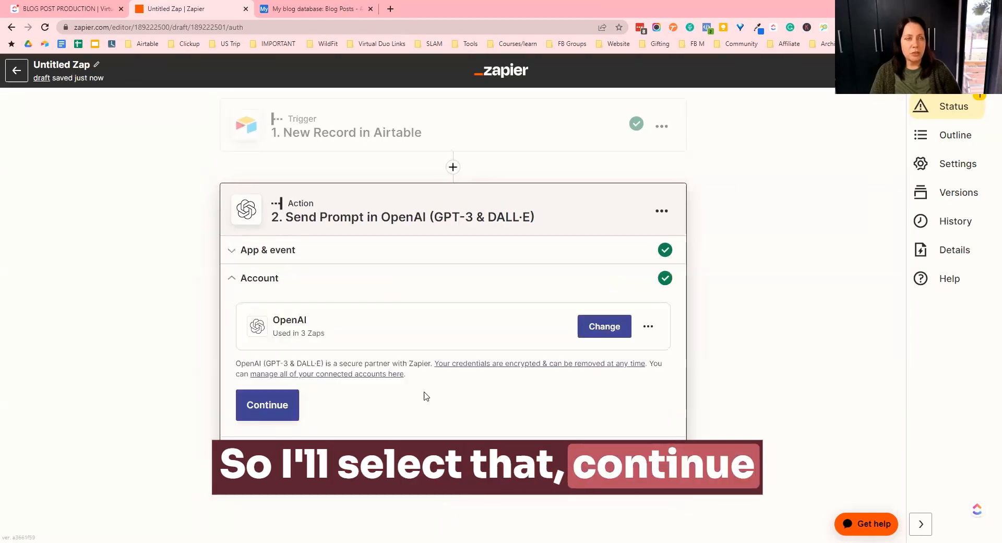
{"action": "left_click", "coordinate": [277, 411]}
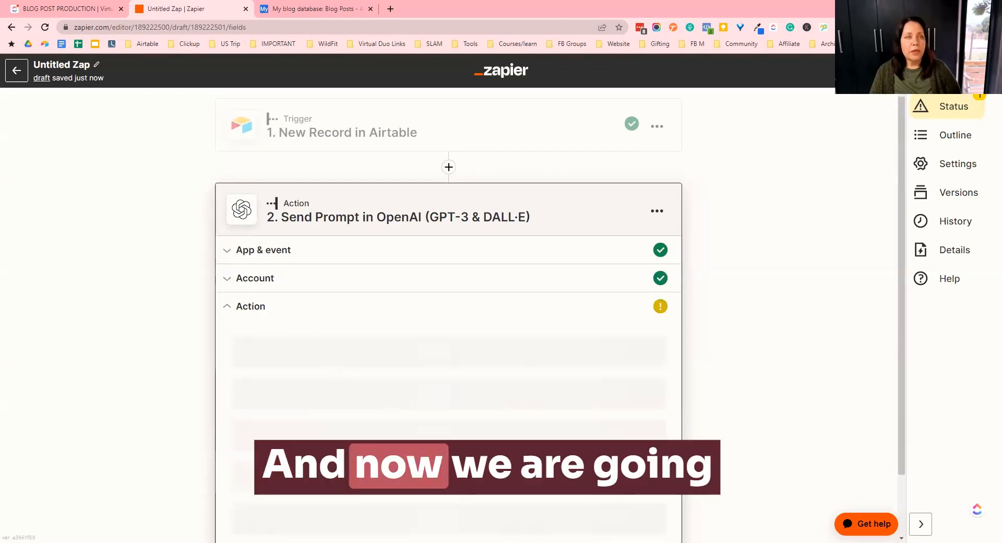
- Select text-davinci-003 as the model and paste "If I were to write an article about" into the prompt
{"action": "scroll", "coordinate": [390, 380], "scroll_direction": "down", "scroll_amount": 1}
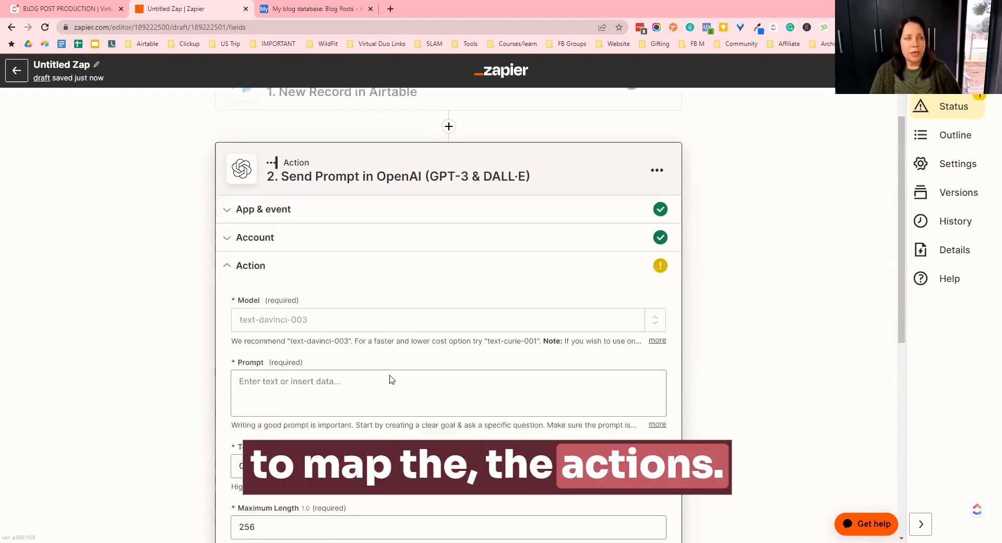
{"action": "left_click", "coordinate": [330, 303]}
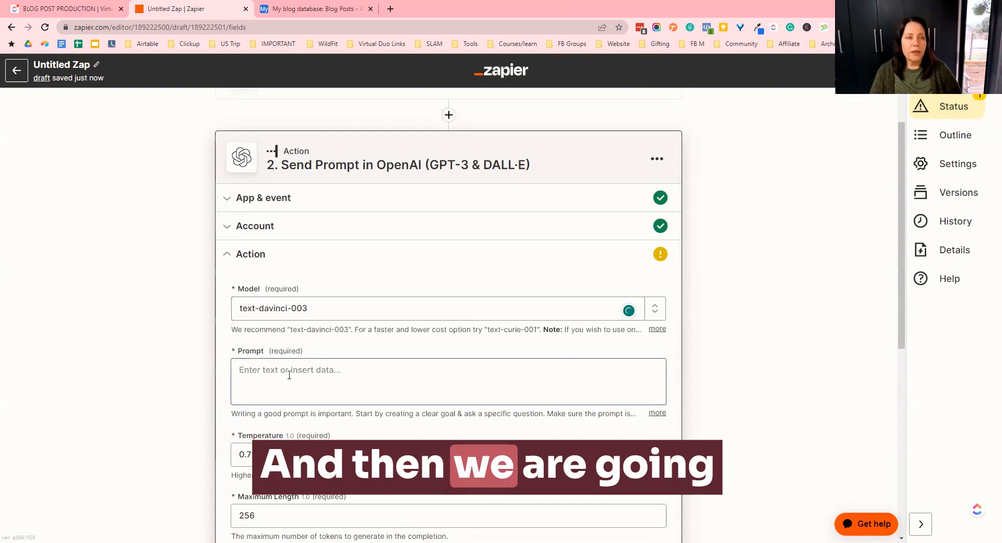
{"action": "left_click", "coordinate": [395, 394]}
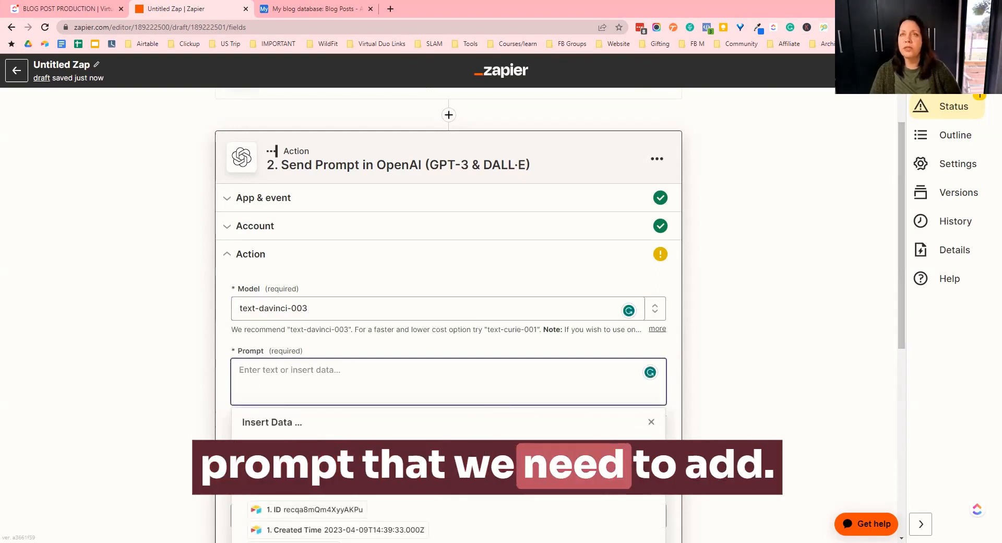
{"action": "key", "text": "alt+Tab"}
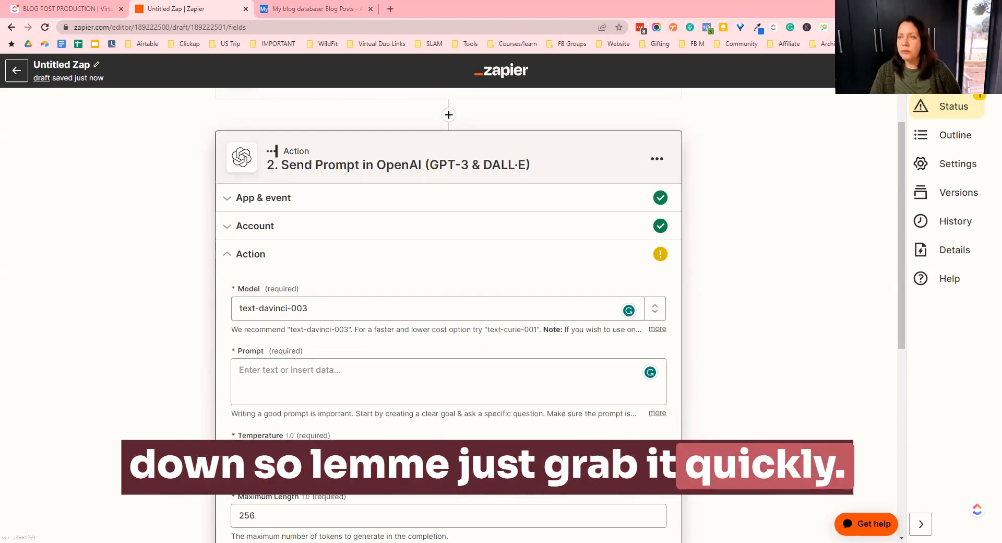
{"action": "left_click", "coordinate": [250, 373]}
{"action": "type", "text": "If I were to write an article about"}
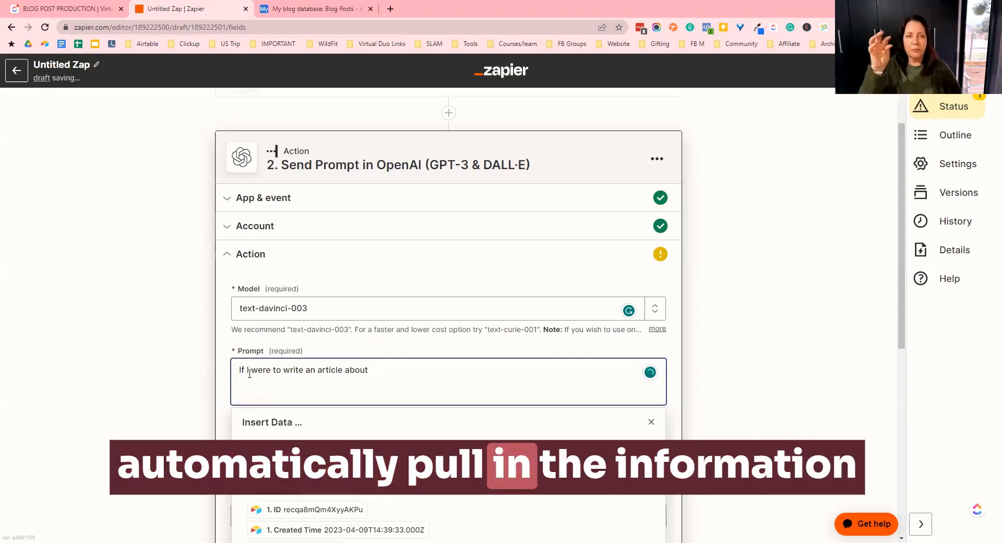
- Insert the trigger record's Blog Title field after the opening prompt text
{"action": "scroll", "coordinate": [378, 415], "scroll_direction": "down", "scroll_amount": 3}
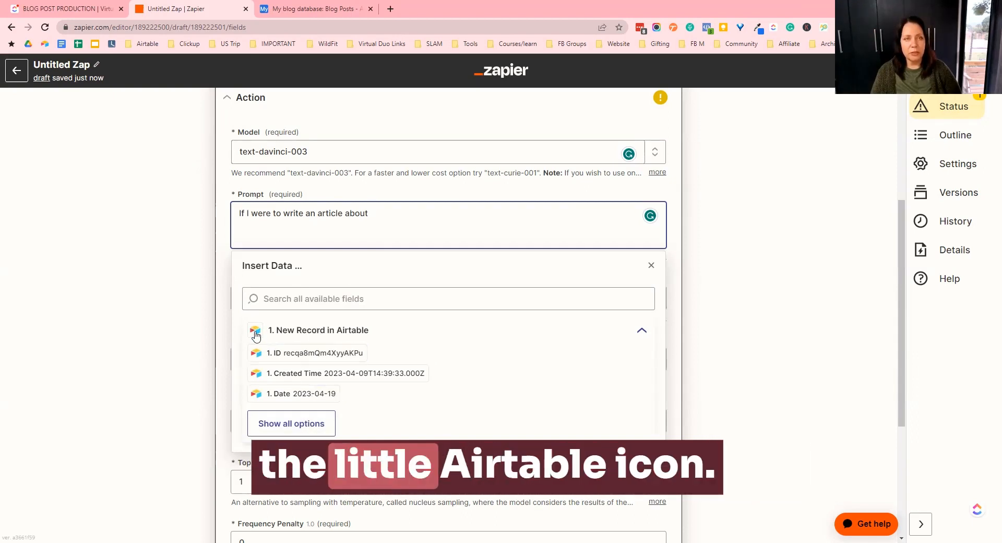
{"action": "left_click", "coordinate": [281, 426]}
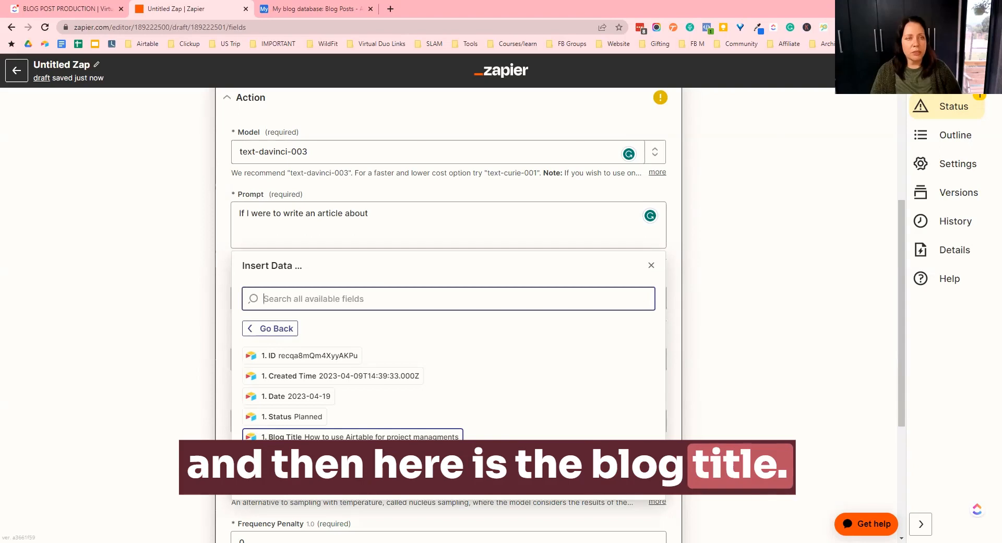
{"action": "left_click", "coordinate": [352, 436]}
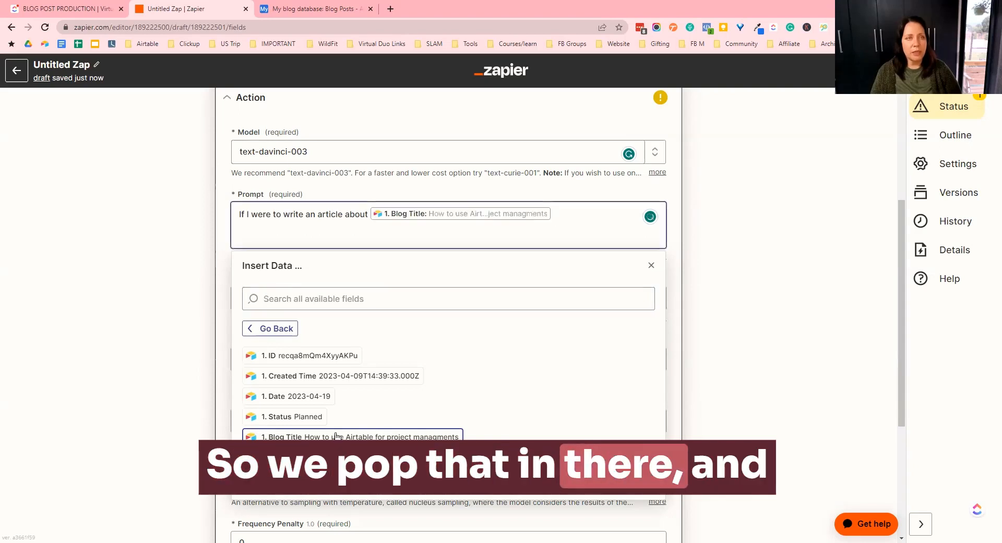
{"action": "left_click", "coordinate": [174, 363]}
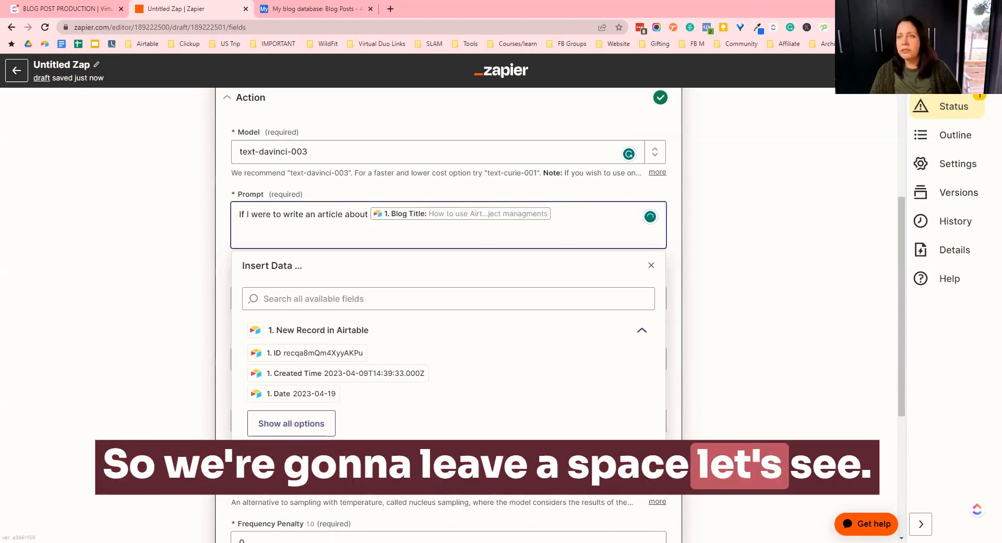
{"action": "key", "text": "Escape"}
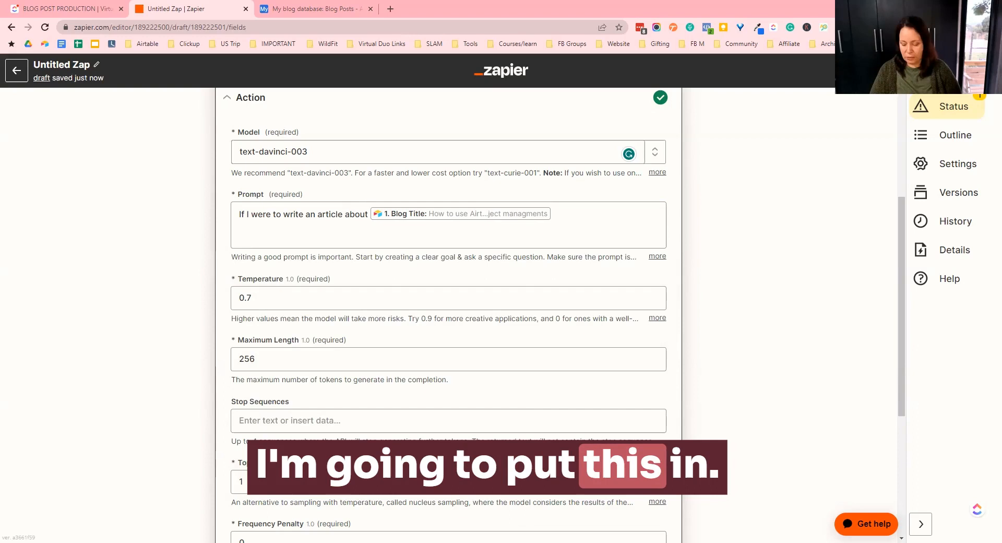
- Paste the rest of the prompt asking for 5 topic ideas, 5 related subtopics and an article outline
{"action": "left_click", "coordinate": [577, 209]}
{"action": "type", "text": "what are 5 topic ideas and what are 5 related subtopics Then create an outline for the article"}
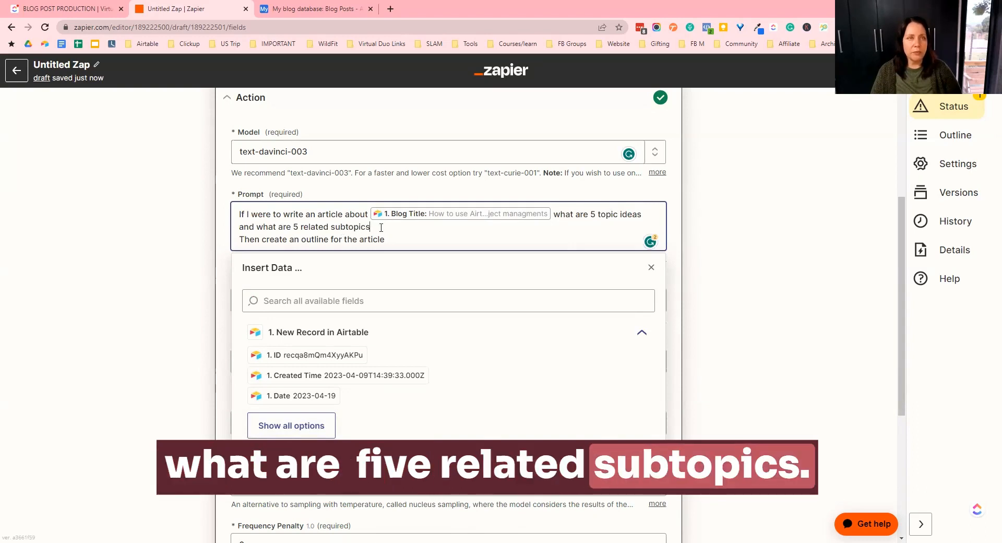
- Add a new prompt line after the blog title reading "add 10 keywords that I can rank for"
{"action": "left_click", "coordinate": [555, 214]}
{"action": "key", "text": "Return"}
{"action": "key", "text": "Return"}
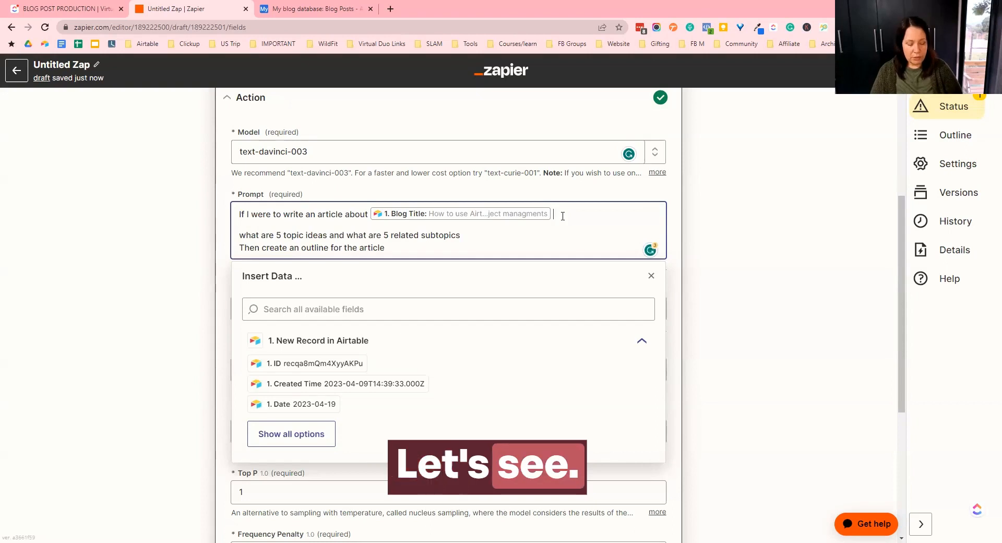
{"action": "key", "text": "Return"}
{"action": "type", "text": "a"}
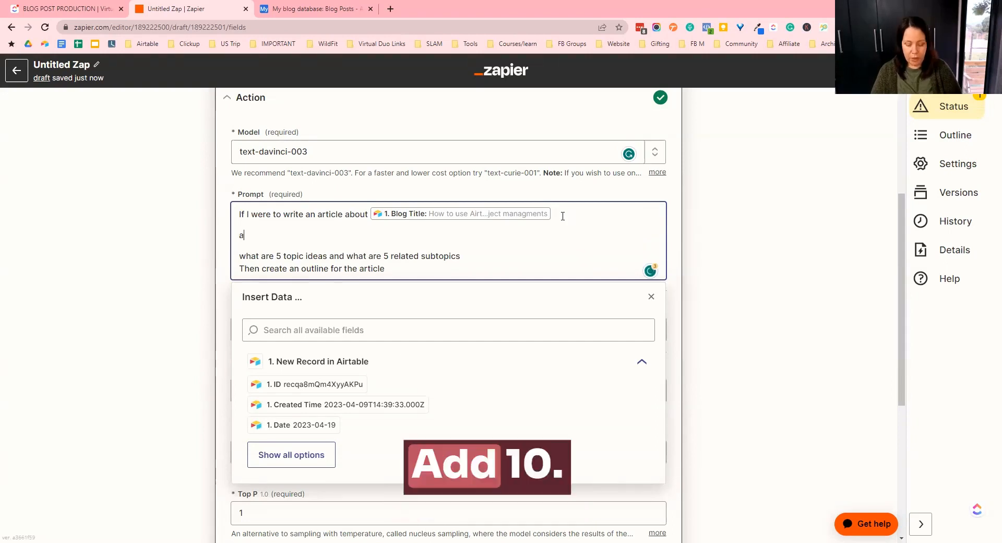
{"action": "type", "text": "dd 10 "}
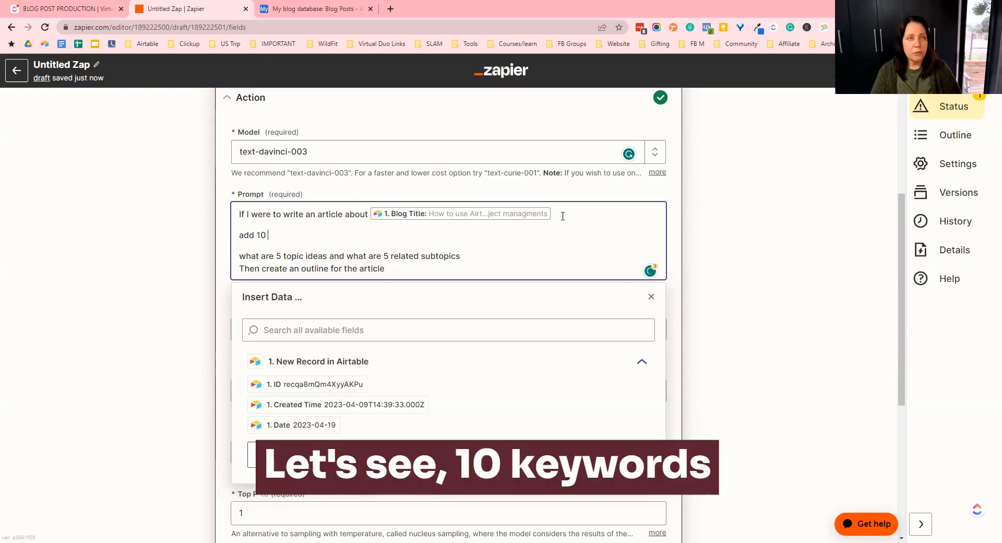
{"action": "type", "text": "keywo"}
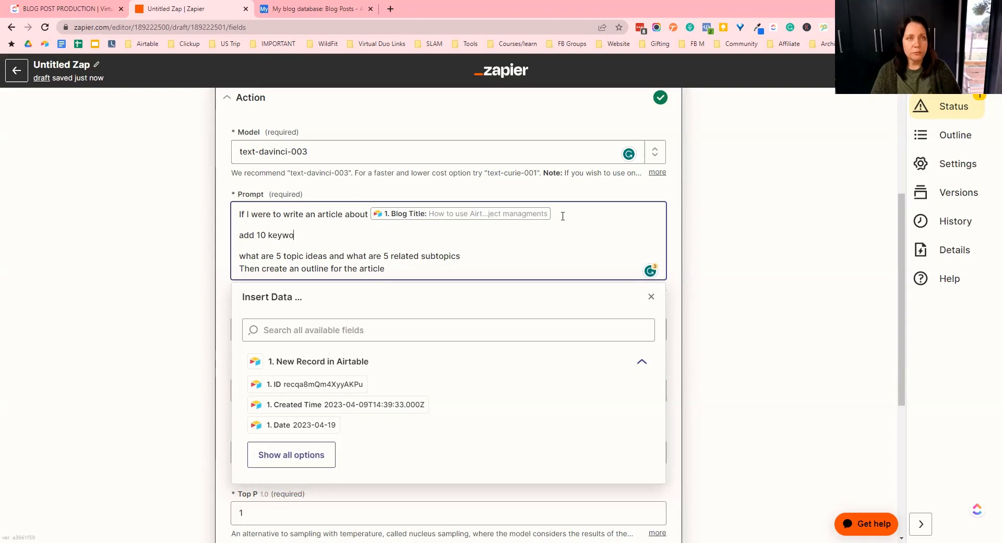
{"action": "type", "text": "rds that I can rank for"}
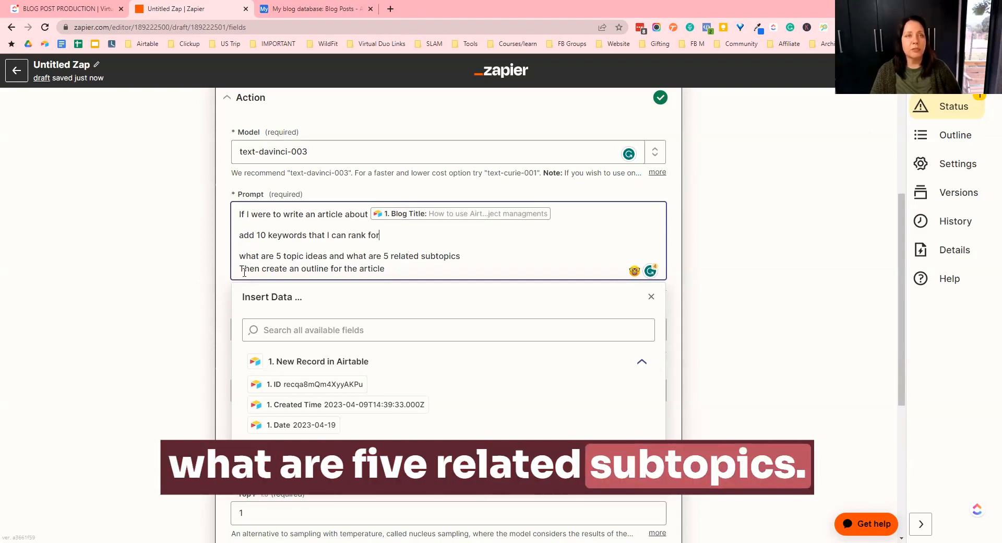
- Set the Temperature to 0.8
{"action": "left_click", "coordinate": [398, 269]}
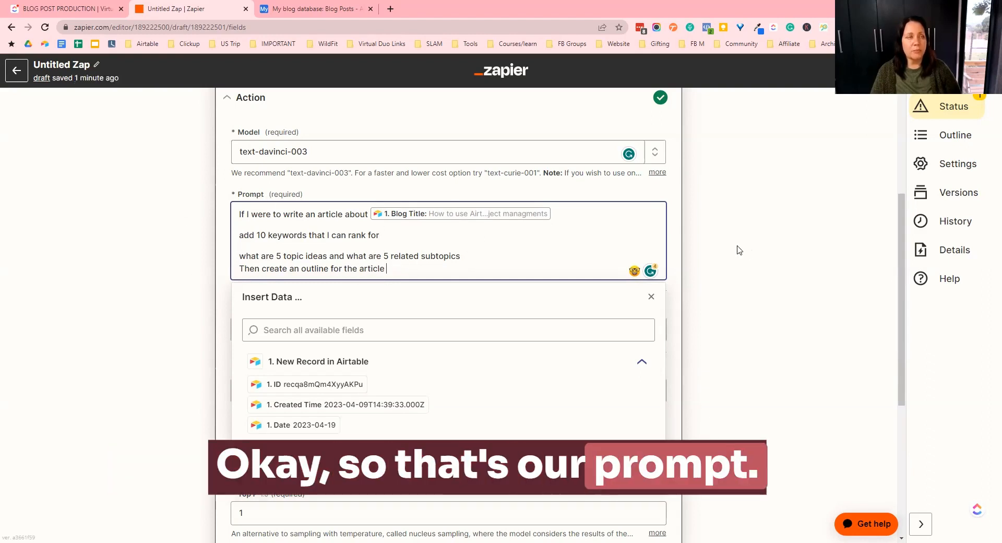
{"action": "left_click", "coordinate": [727, 223]}
{"action": "left_click", "coordinate": [268, 312]}
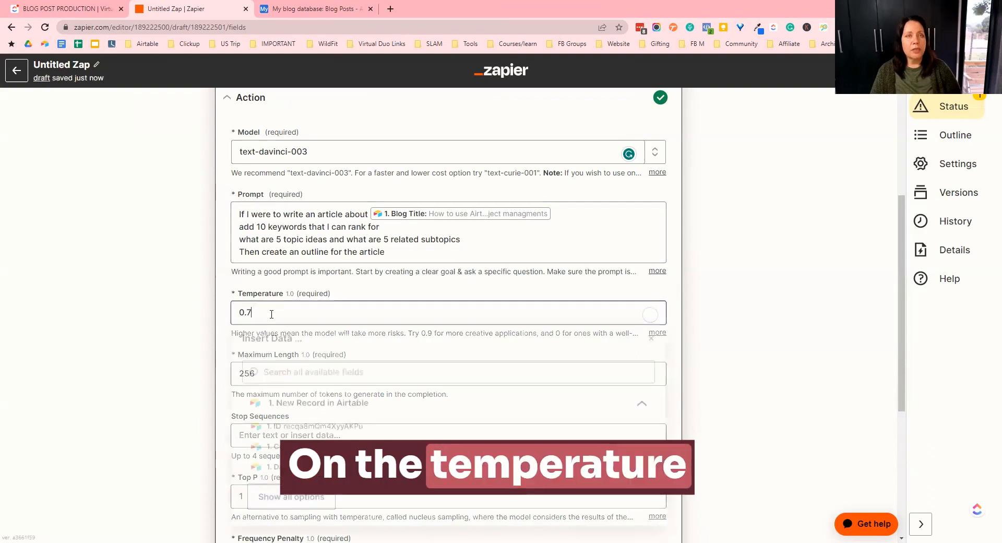
{"action": "key", "text": "BackSpace"}
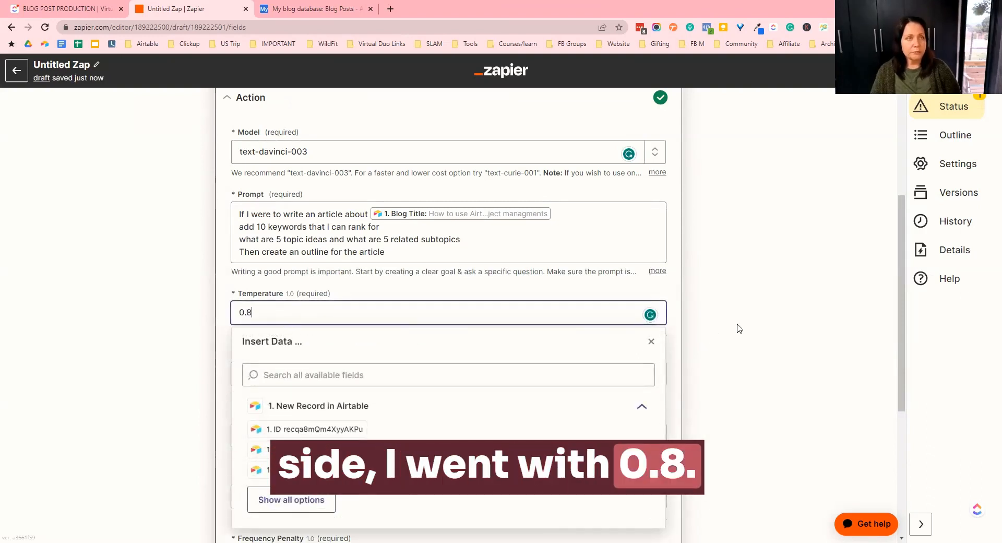
{"action": "left_click", "coordinate": [697, 325]}
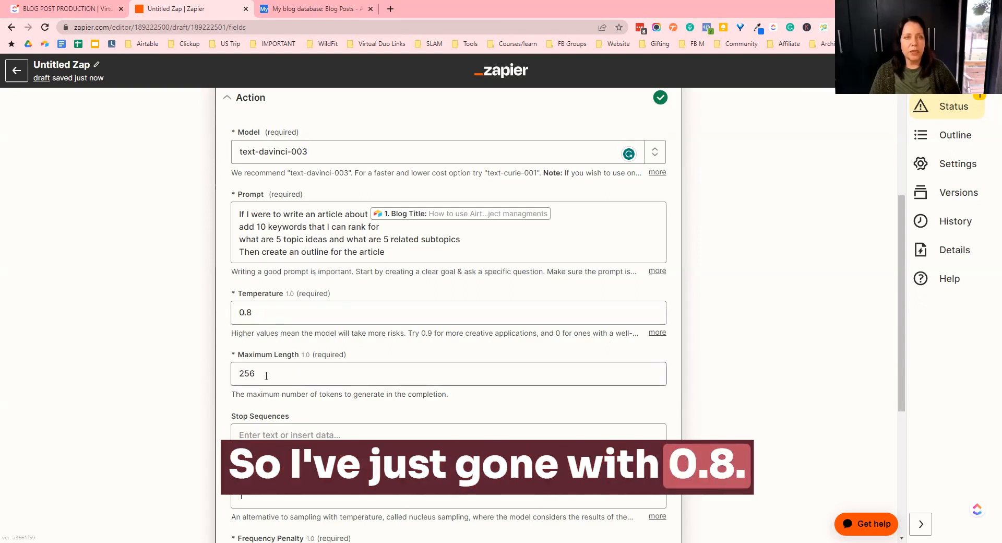
- Set the Maximum Length to 600
{"action": "left_click_drag", "start_coordinate": [266, 376], "coordinate": [227, 379]}
{"action": "type", "text": "600"}
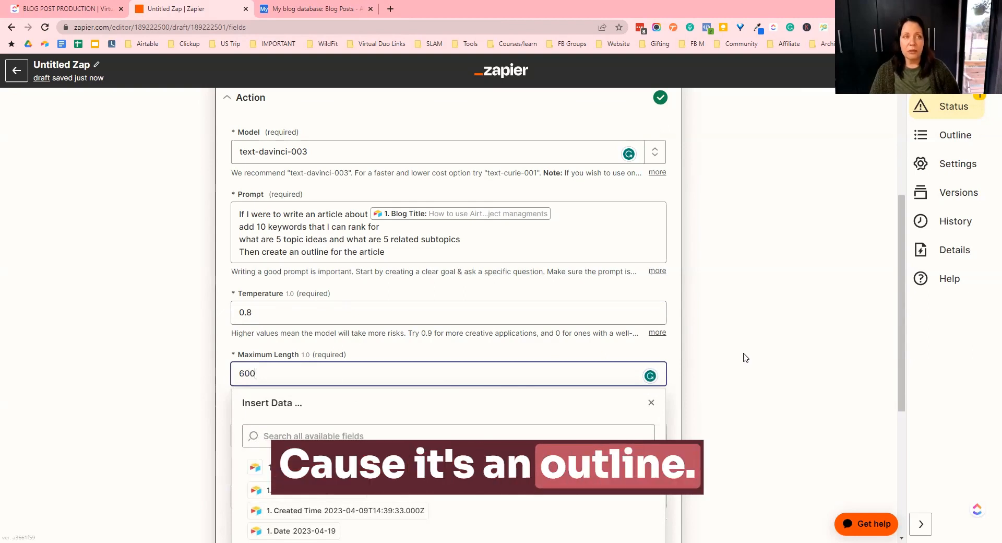
{"action": "left_click", "coordinate": [759, 356]}
- Review the Stop Sequences option and the remaining default settings below it
{"action": "scroll", "coordinate": [330, 394], "scroll_direction": "down", "scroll_amount": 3}
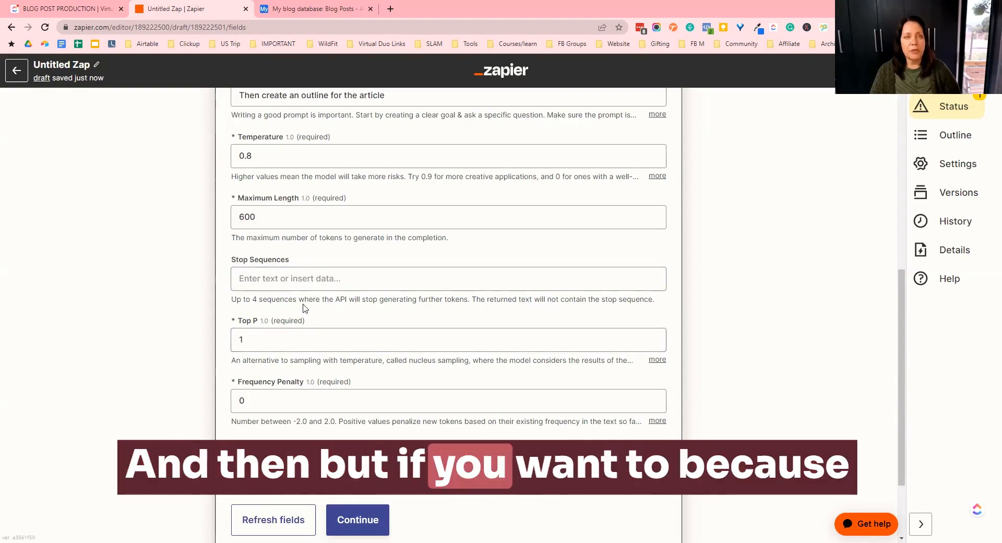
{"action": "left_click_drag", "start_coordinate": [472, 298], "coordinate": [229, 309]}
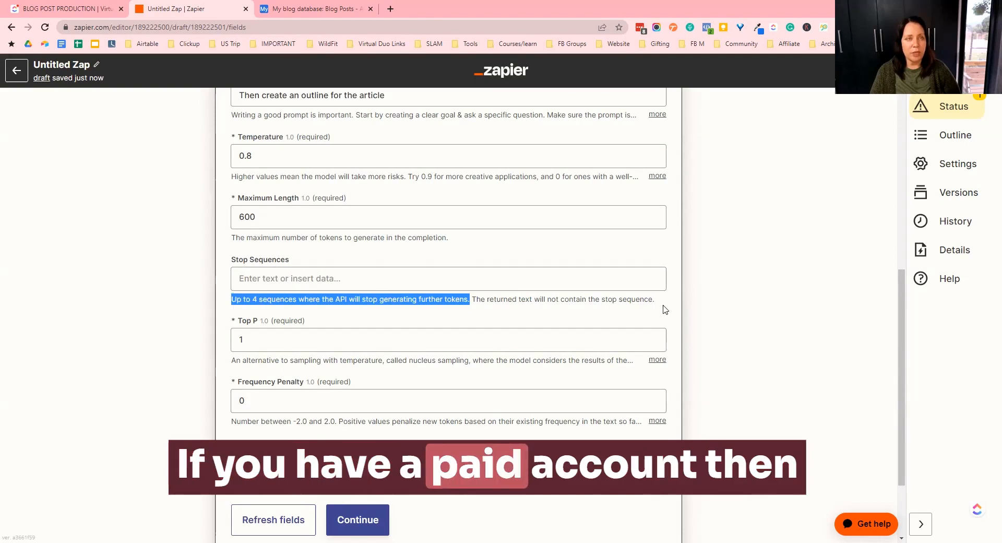
{"action": "left_click", "coordinate": [630, 308]}
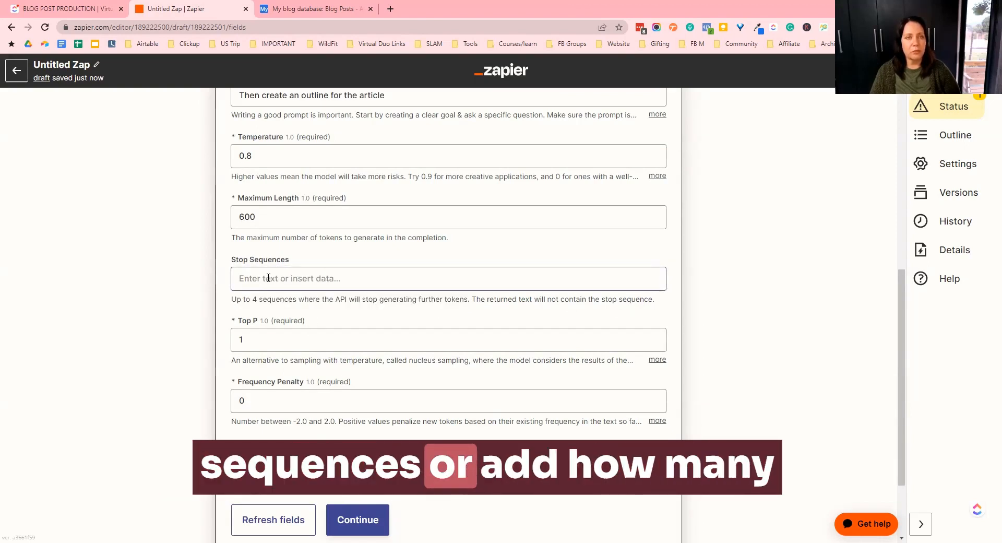
{"action": "left_click", "coordinate": [297, 278]}
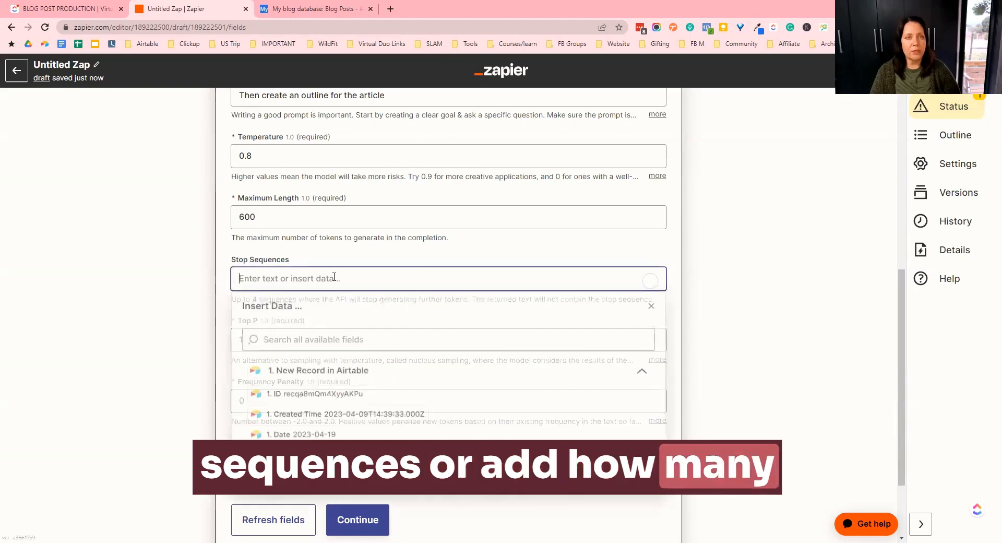
{"action": "left_click", "coordinate": [511, 254]}
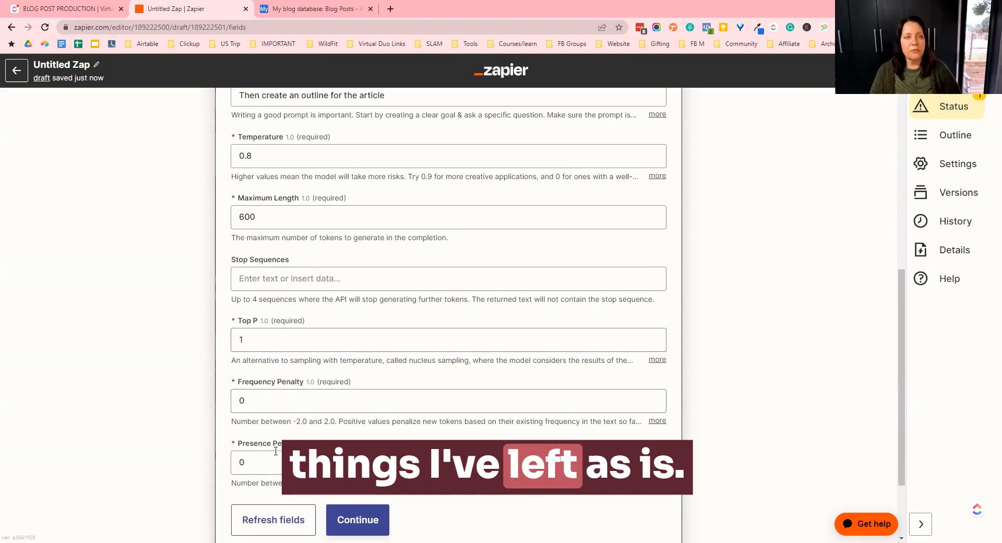
{"action": "scroll", "coordinate": [496, 423], "scroll_direction": "down", "scroll_amount": 2}
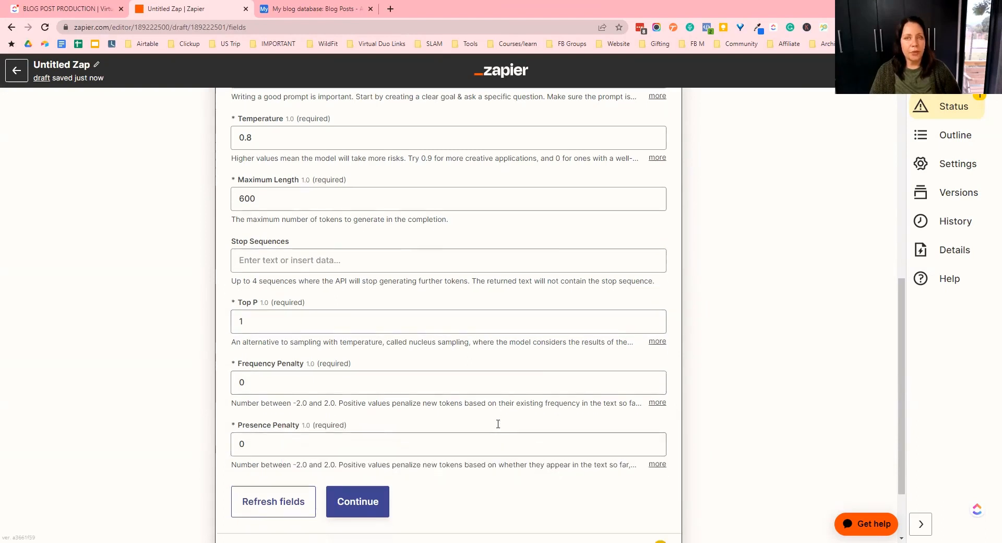
- Continue to the test section and run the action test
{"action": "left_click", "coordinate": [368, 427]}
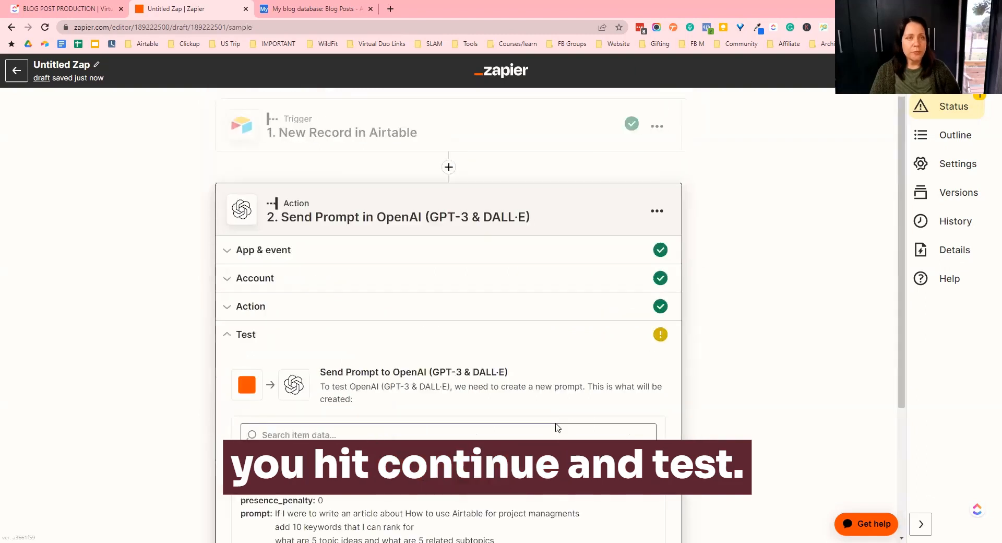
{"action": "scroll", "coordinate": [557, 427], "scroll_direction": "down", "scroll_amount": 3}
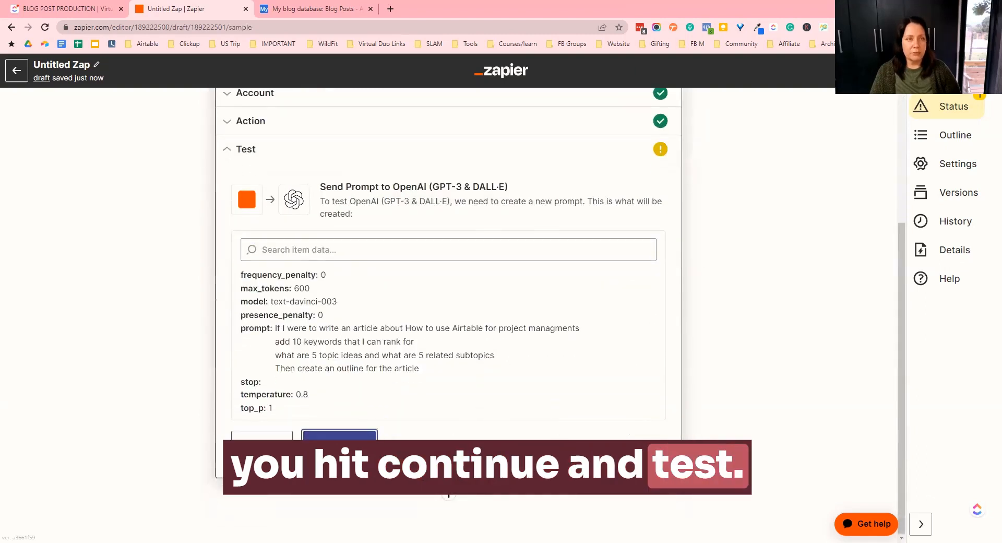
{"action": "left_click", "coordinate": [355, 448]}
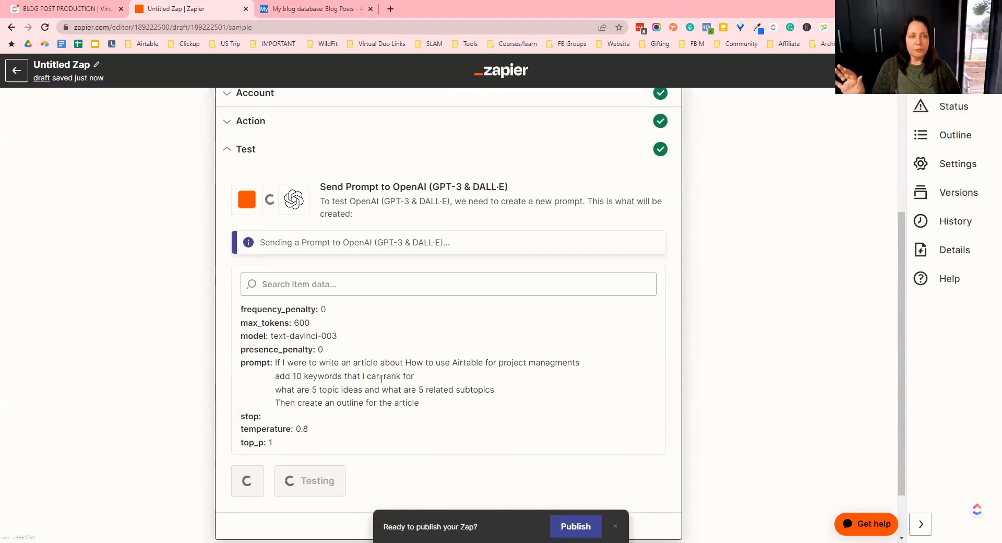
- Scroll through the OpenAI test response to examine the generated keywords, topics and outline
{"action": "scroll", "coordinate": [348, 419], "scroll_direction": "down", "scroll_amount": 1}
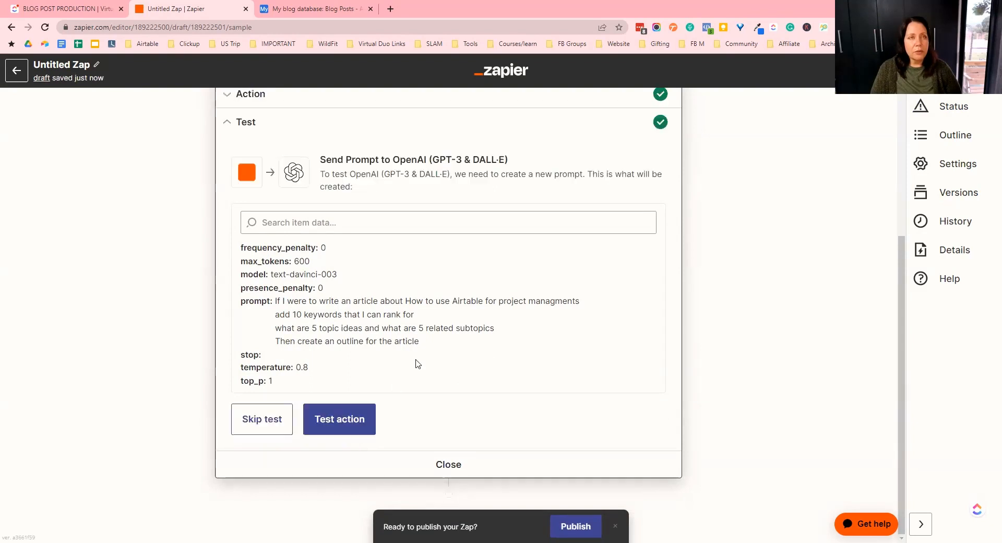
{"action": "scroll", "coordinate": [416, 364], "scroll_direction": "down", "scroll_amount": 8}
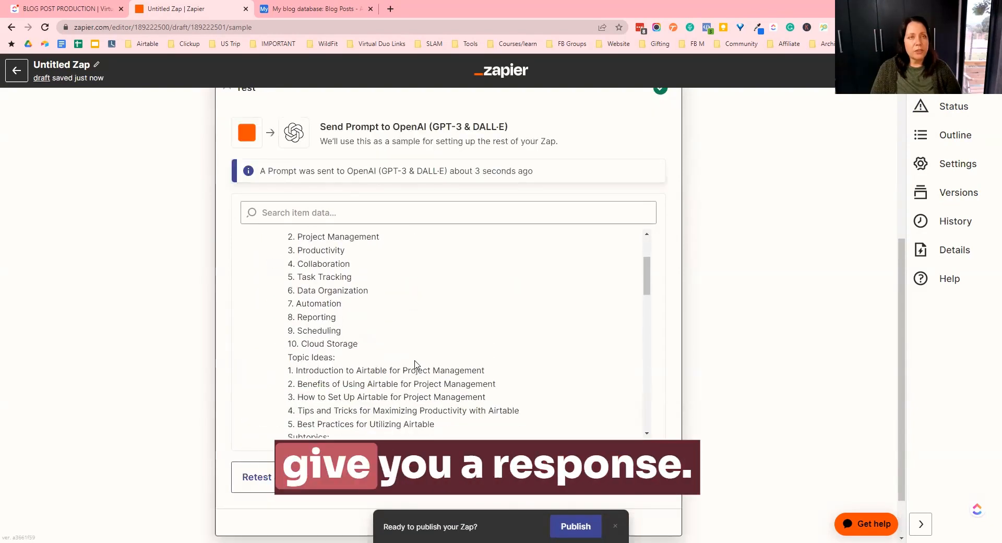
{"action": "scroll", "coordinate": [416, 364], "scroll_direction": "down", "scroll_amount": 5}
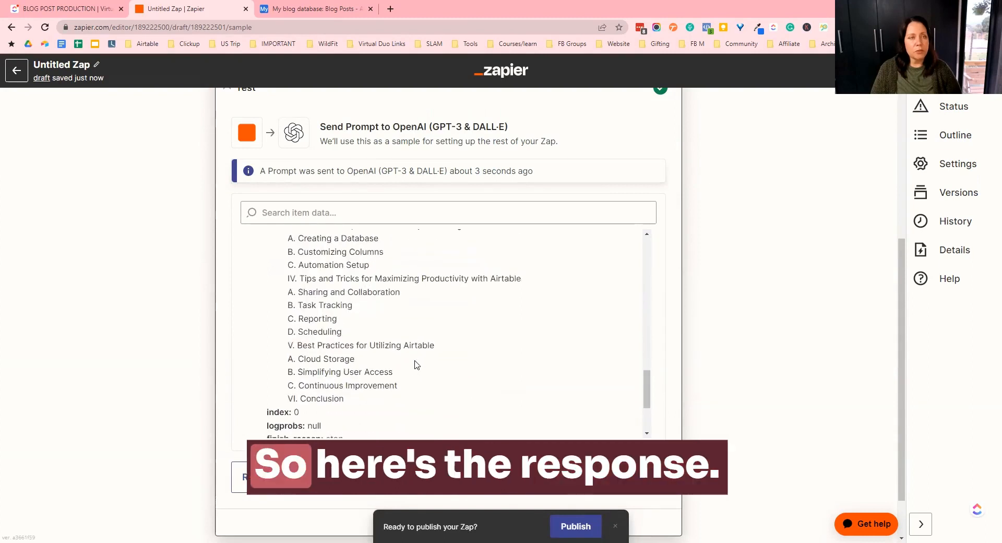
{"action": "scroll", "coordinate": [417, 365], "scroll_direction": "up", "scroll_amount": 10}
{"action": "scroll", "coordinate": [416, 365], "scroll_direction": "down", "scroll_amount": 2}
{"action": "scroll", "coordinate": [416, 365], "scroll_direction": "up", "scroll_amount": 10}
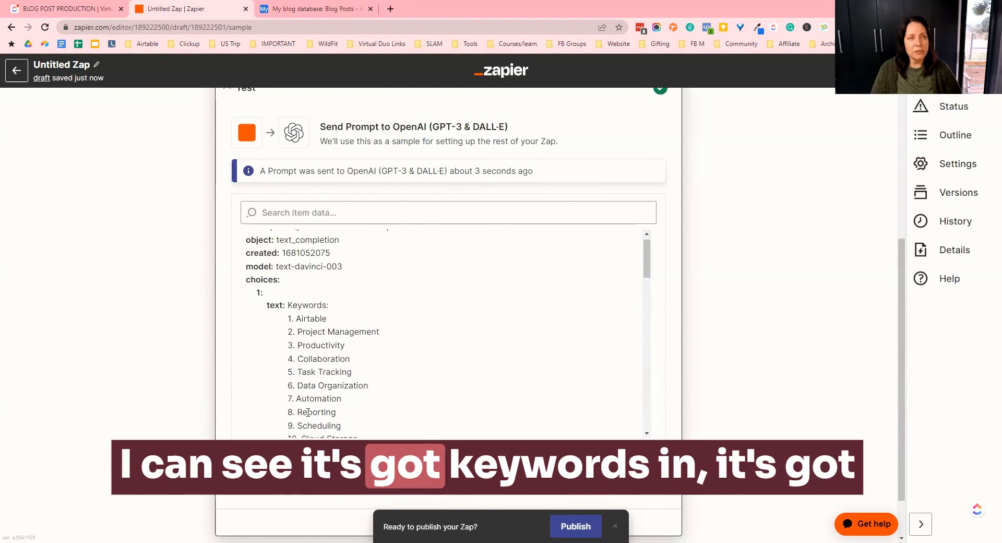
{"action": "scroll", "coordinate": [308, 413], "scroll_direction": "down", "scroll_amount": 2}
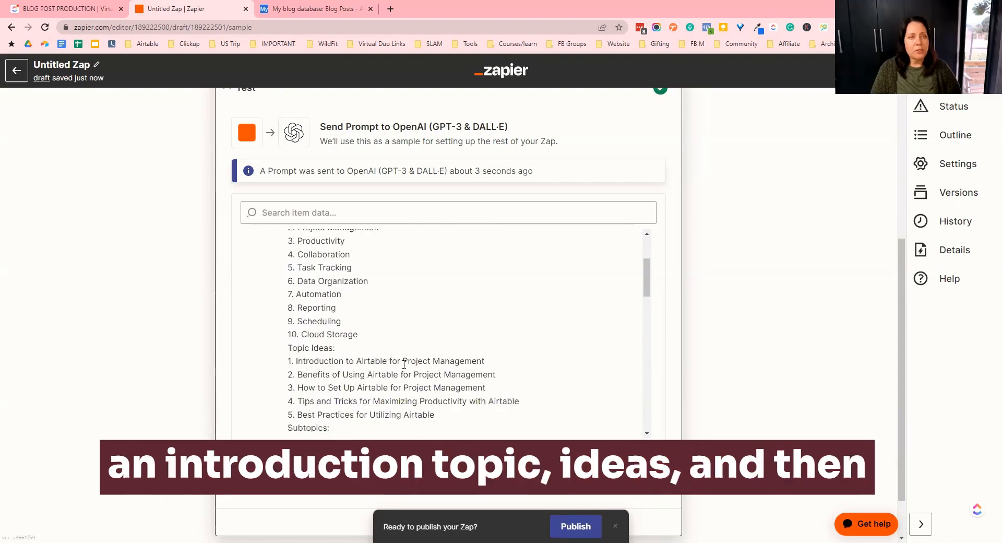
- Review the subtopics, outline, token usage and prompt at the end of the OpenAI test response
{"action": "scroll", "coordinate": [450, 374], "scroll_direction": "down", "scroll_amount": 2}
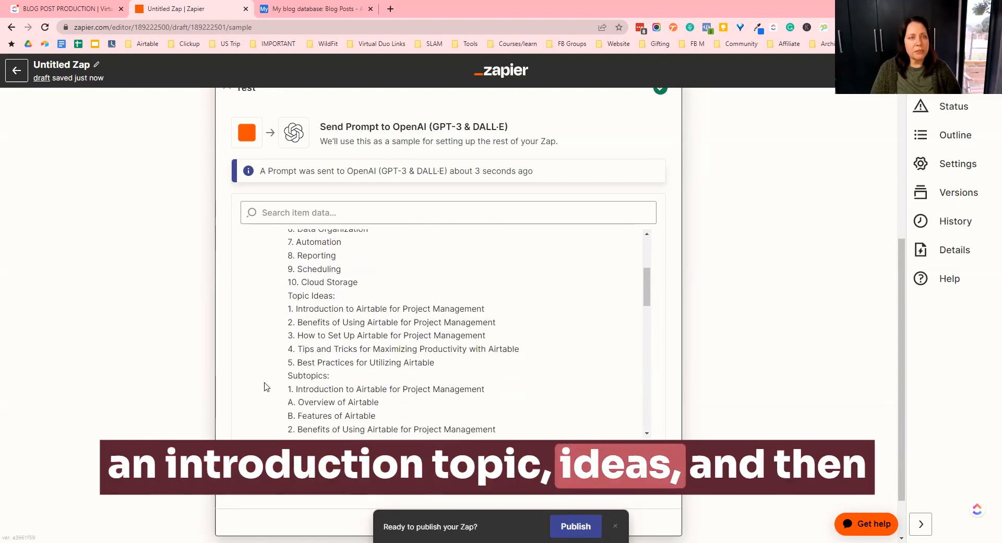
{"action": "scroll", "coordinate": [364, 397], "scroll_direction": "down", "scroll_amount": 3}
{"action": "scroll", "coordinate": [310, 282], "scroll_direction": "up", "scroll_amount": 1}
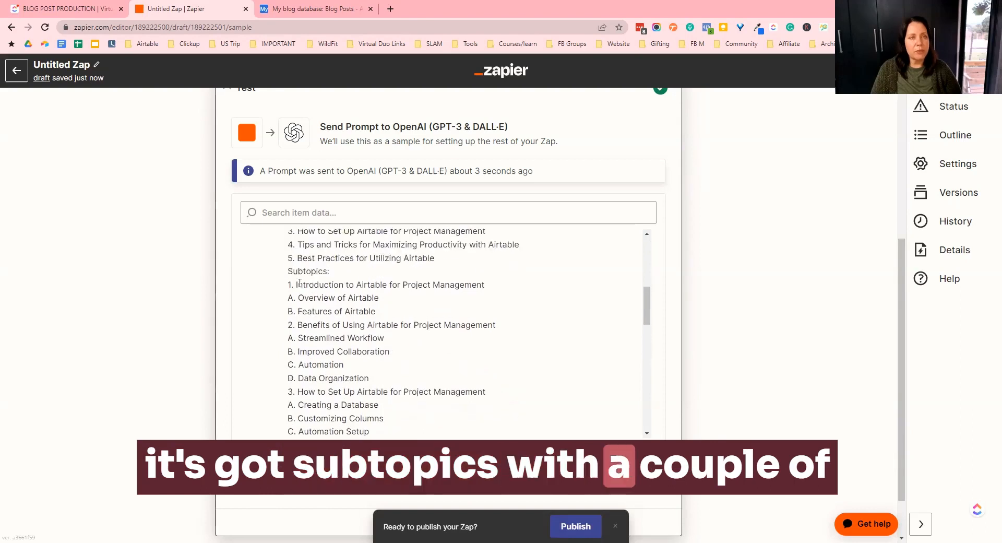
{"action": "scroll", "coordinate": [338, 349], "scroll_direction": "down", "scroll_amount": 4}
{"action": "scroll", "coordinate": [339, 349], "scroll_direction": "down", "scroll_amount": 10}
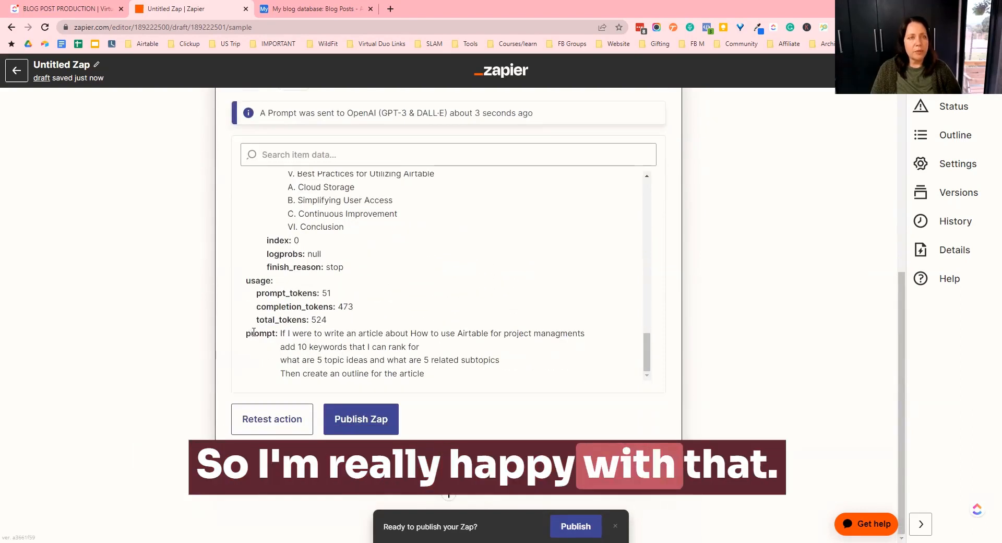
{"action": "double_click", "coordinate": [326, 293]}
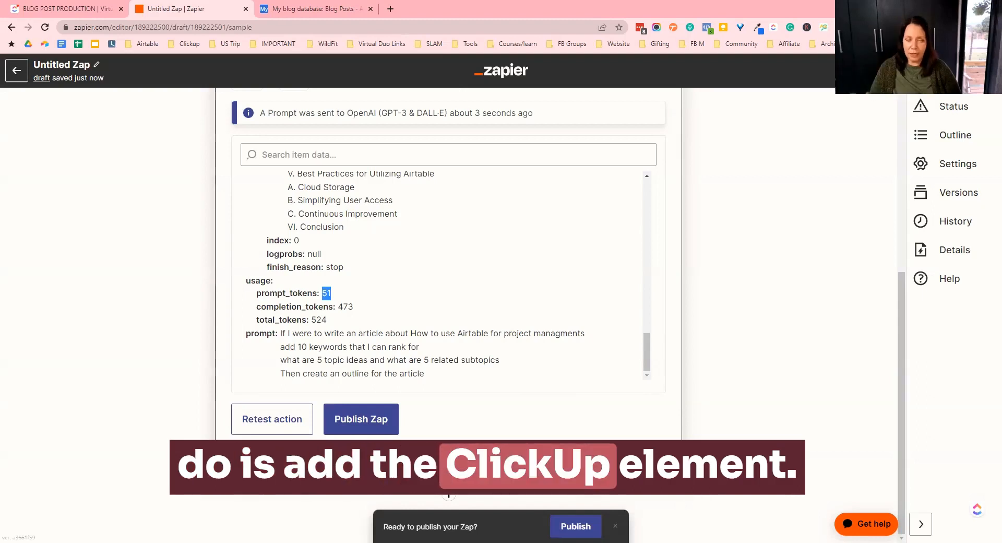
- Add a third action step to the zap using the ClickUp app
{"action": "left_click", "coordinate": [449, 493]}
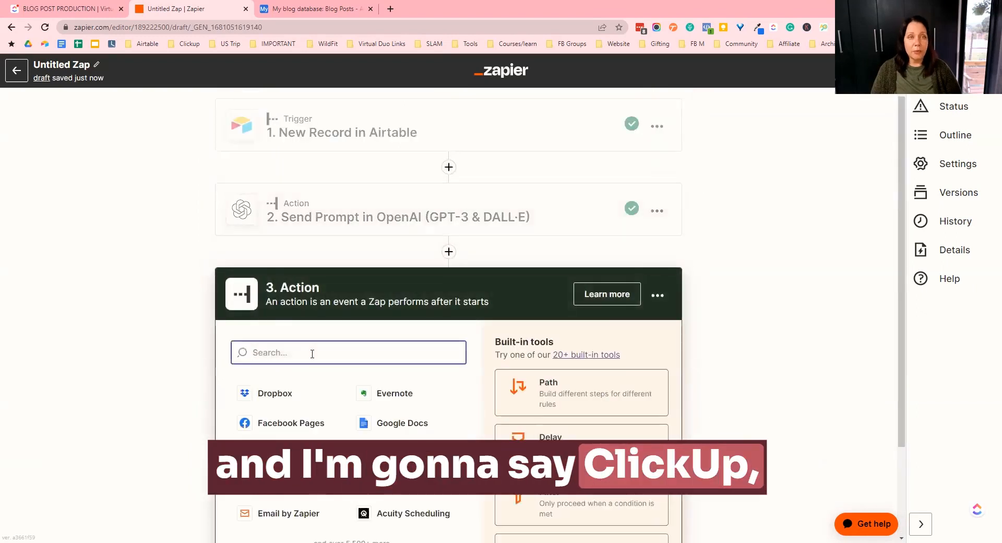
{"action": "type", "text": "ic"}
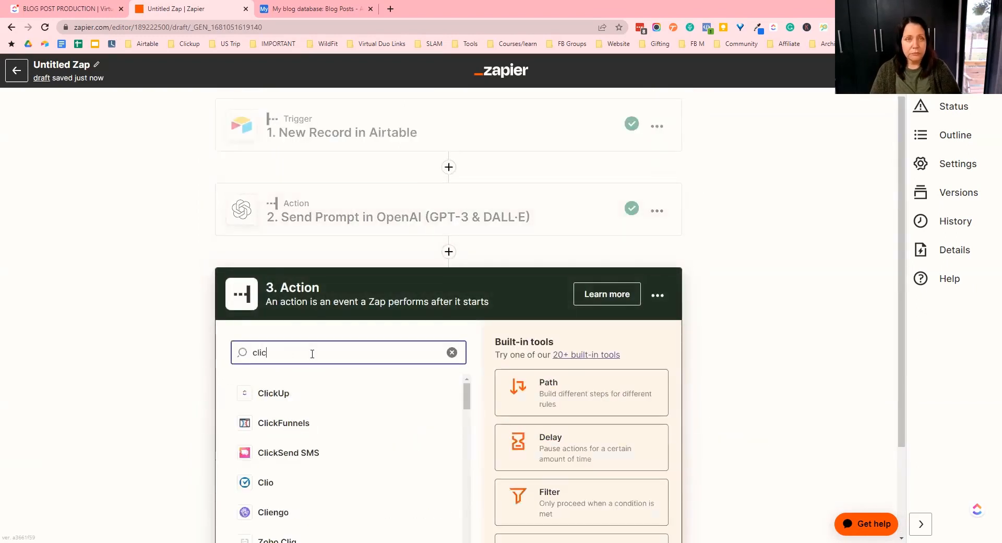
{"action": "left_click", "coordinate": [313, 393]}
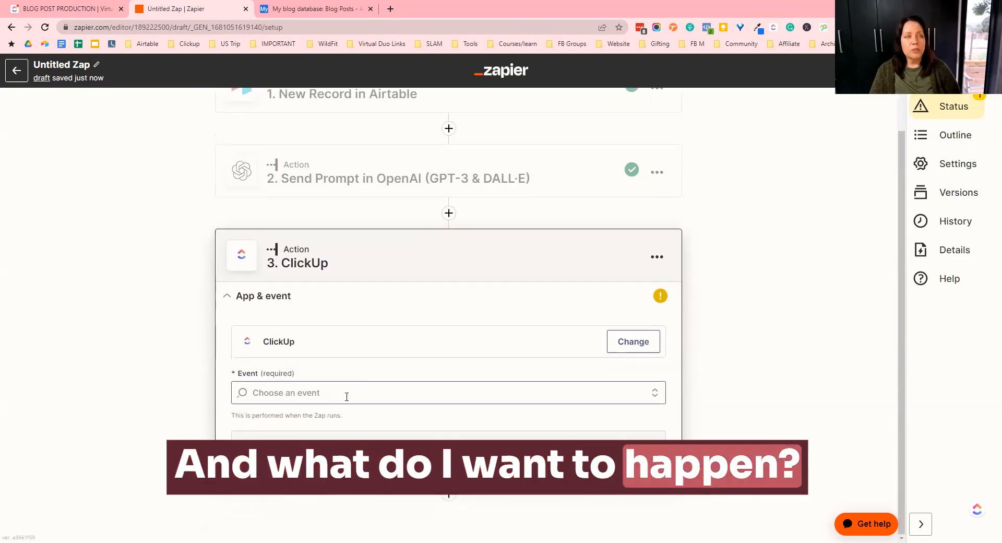
- Set the ClickUp event to Create Task and continue through the account section
{"action": "left_click", "coordinate": [343, 394]}
{"action": "scroll", "coordinate": [393, 391], "scroll_direction": "down", "scroll_amount": 6}
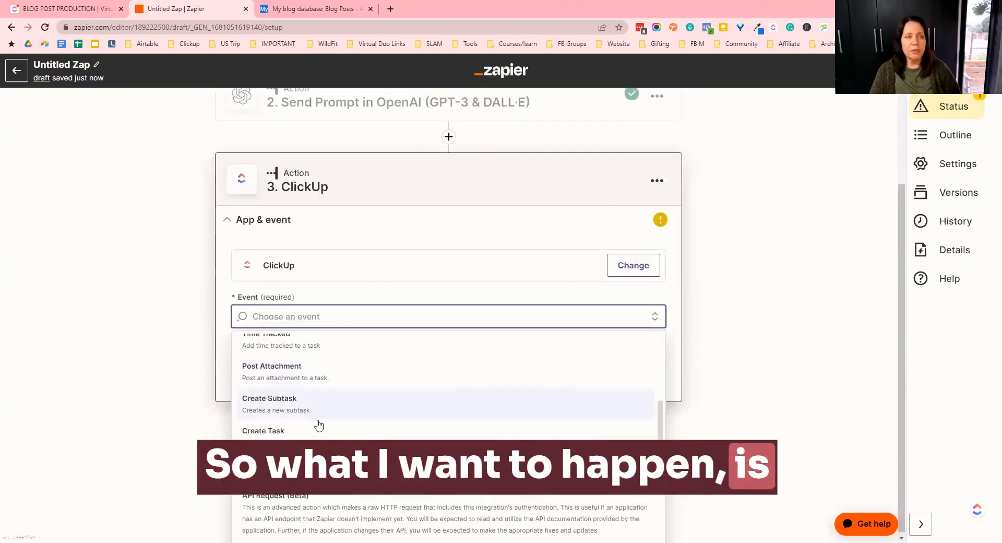
{"action": "left_click", "coordinate": [282, 434]}
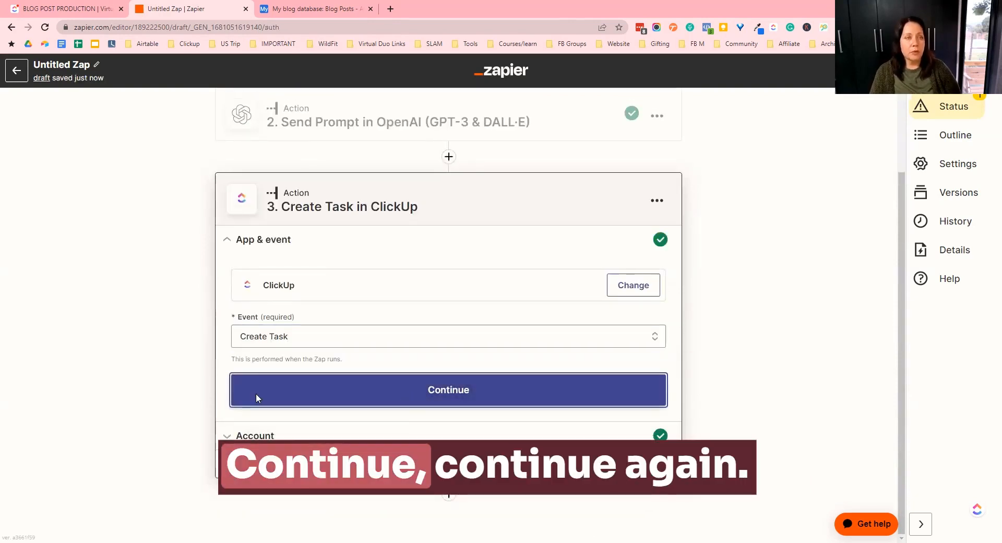
{"action": "left_click", "coordinate": [256, 395]}
{"action": "left_click", "coordinate": [264, 419]}
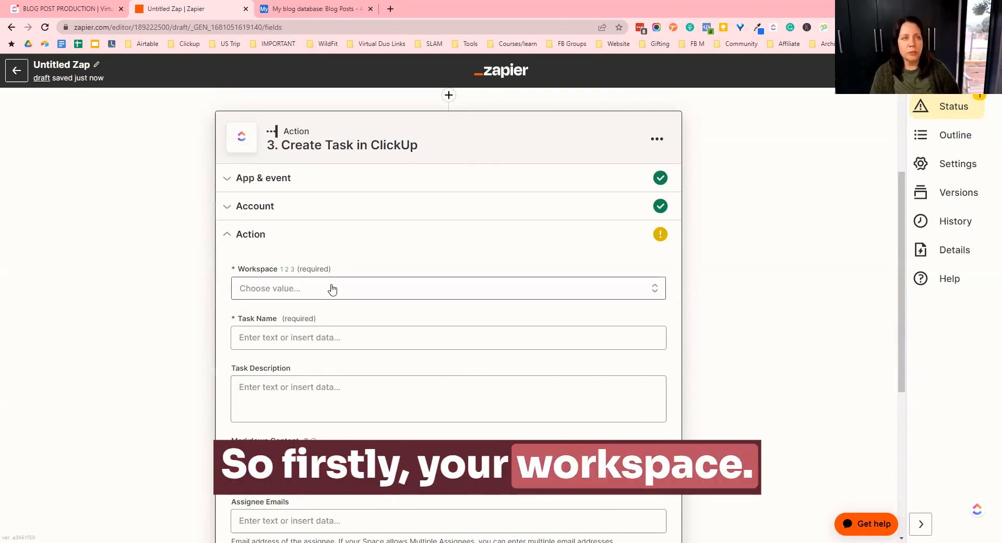
- Set the Workspace to Virtual Duo Team and the Space to Virtual Duo Workflow
{"action": "left_click", "coordinate": [361, 284]}
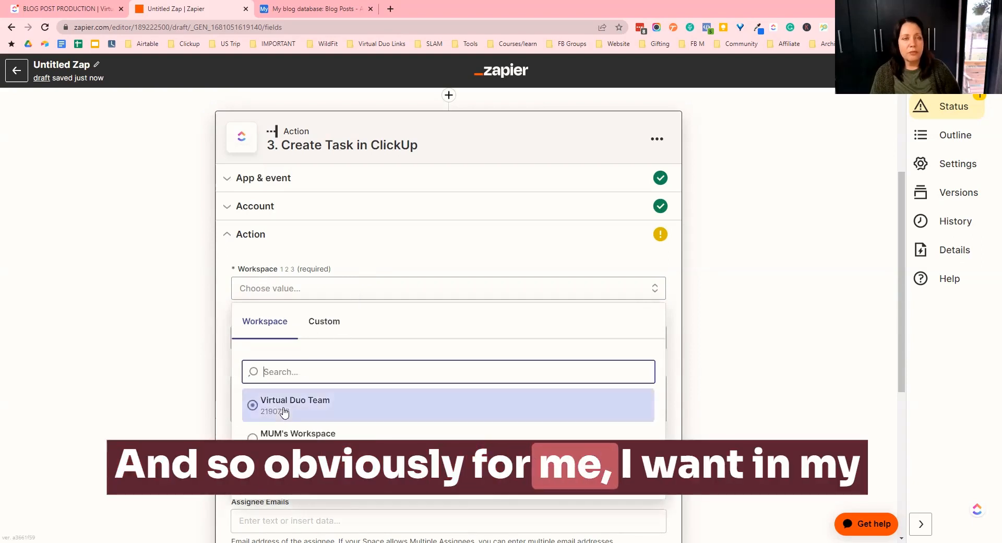
{"action": "left_click", "coordinate": [284, 409]}
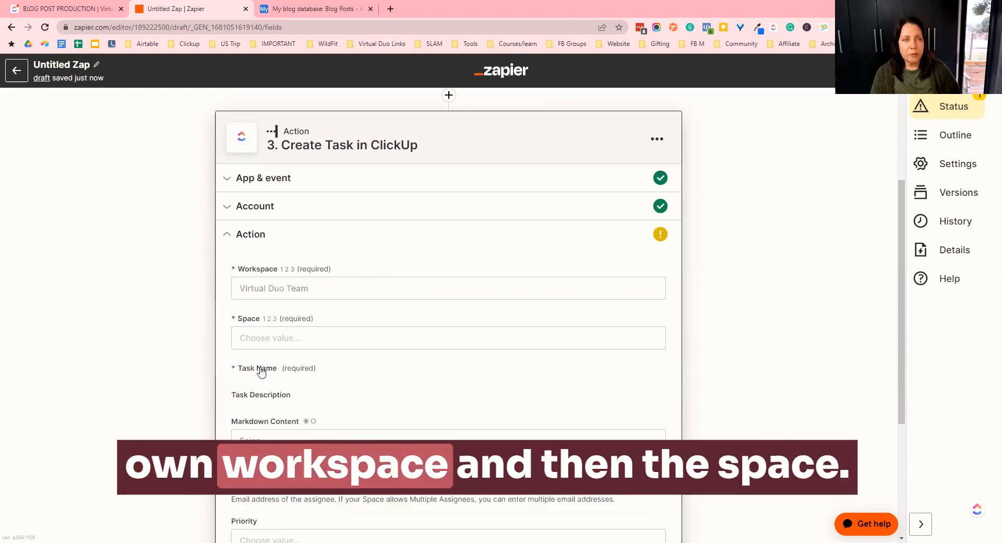
{"action": "left_click", "coordinate": [251, 340]}
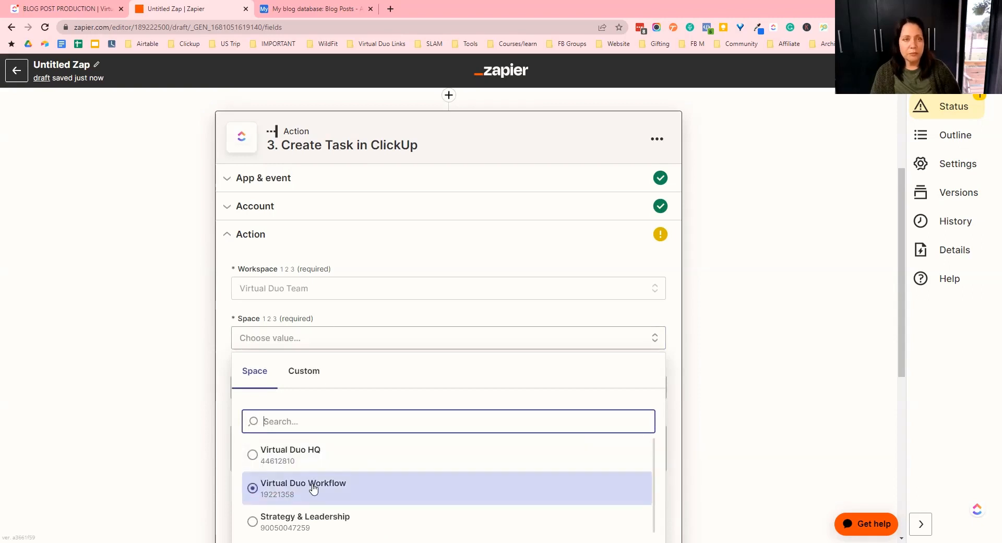
{"action": "left_click", "coordinate": [313, 488]}
- Choose the Main Content Pipeline folder and the BLOG POST PRODUCTION list for the task
{"action": "scroll", "coordinate": [316, 336], "scroll_direction": "down", "scroll_amount": 2}
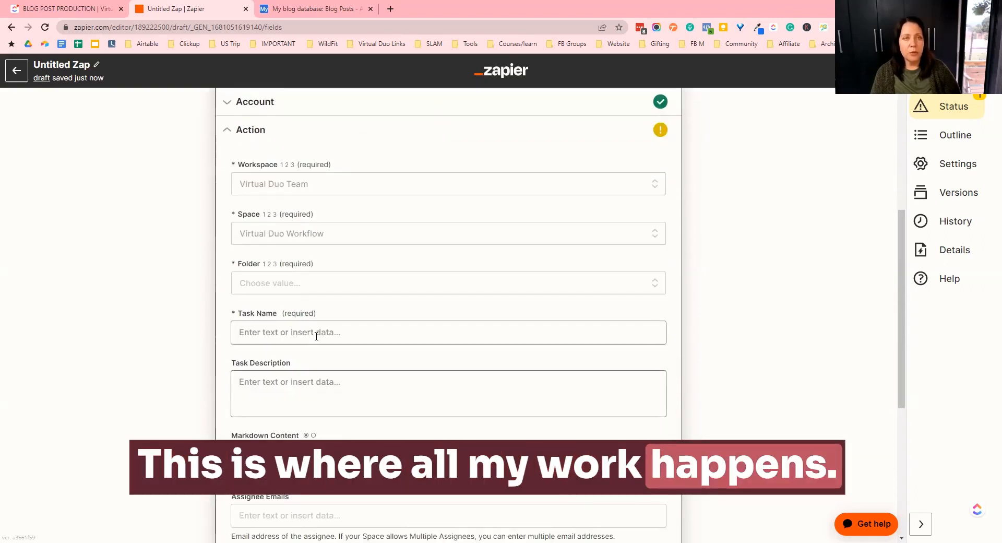
{"action": "left_click", "coordinate": [273, 286]}
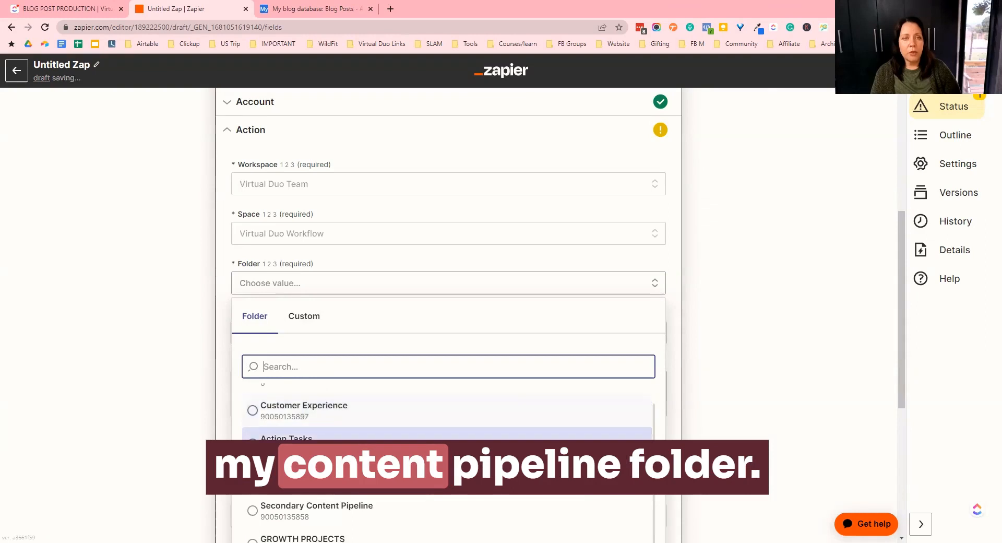
{"action": "left_click", "coordinate": [330, 472]}
{"action": "scroll", "coordinate": [330, 372], "scroll_direction": "down", "scroll_amount": 2}
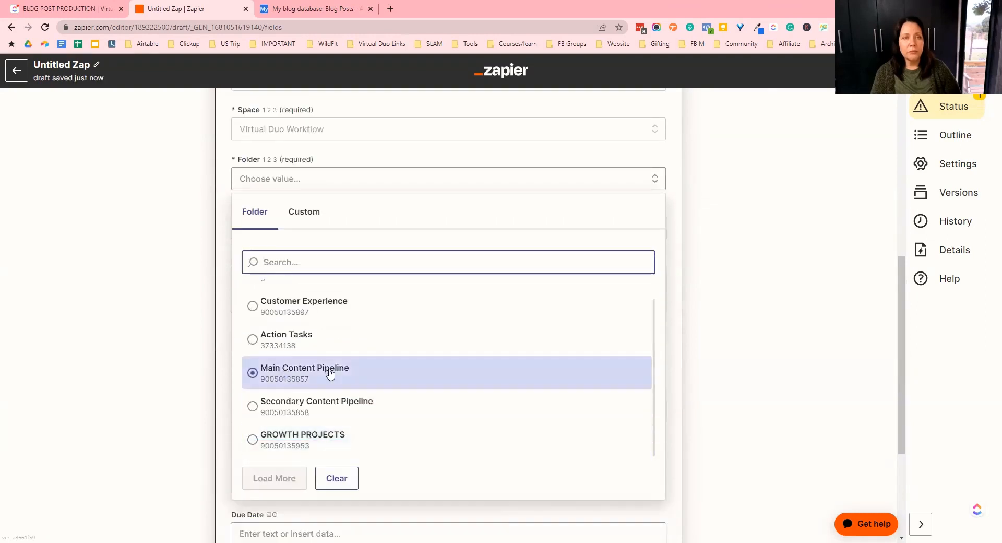
{"action": "left_click", "coordinate": [299, 374]}
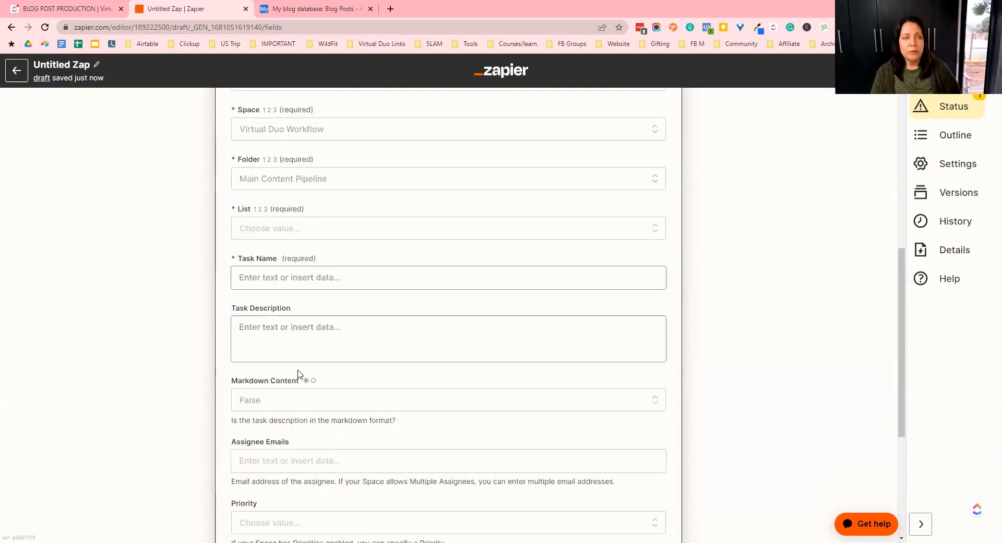
{"action": "left_click", "coordinate": [270, 229]}
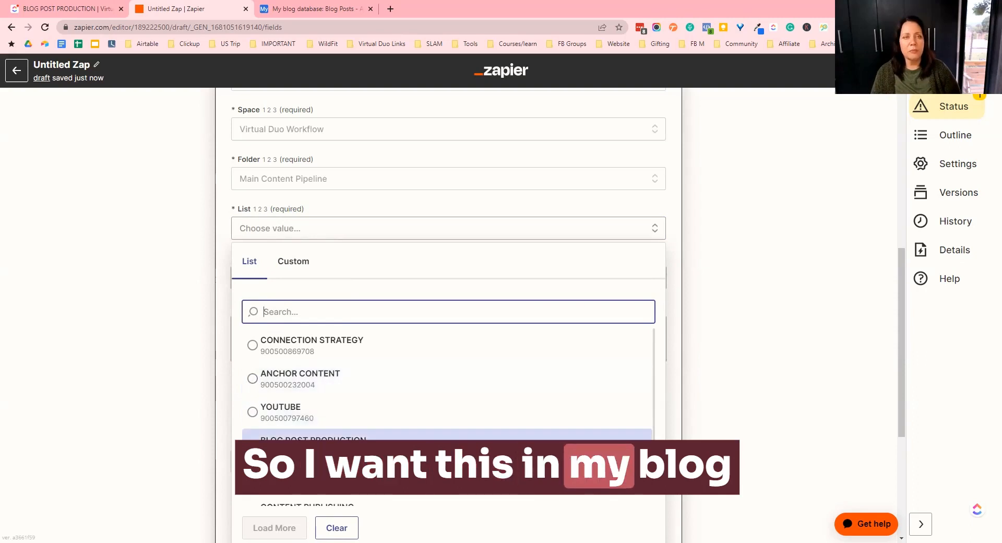
{"action": "left_click", "coordinate": [314, 445]}
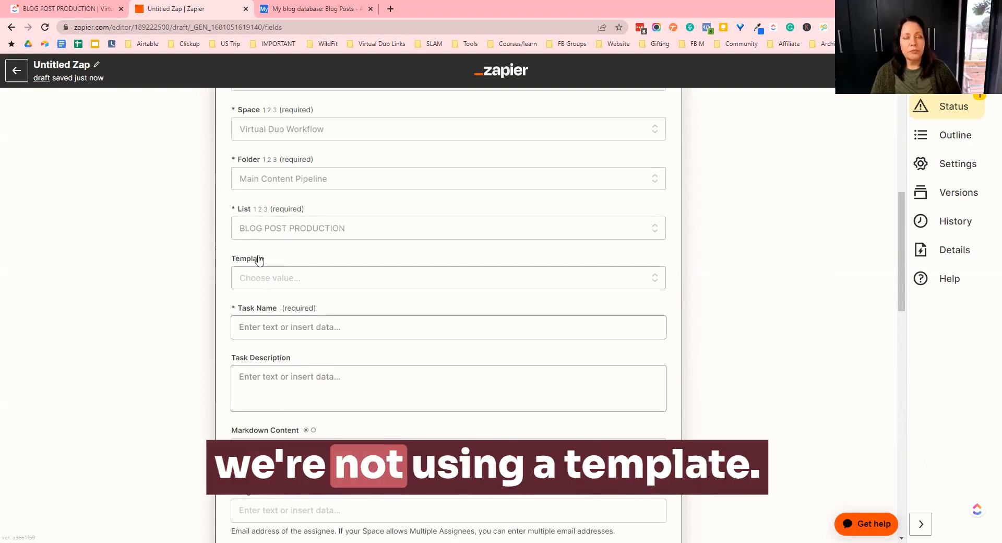
- Map the Airtable Blog Title field into the Task Name
{"action": "left_click", "coordinate": [275, 327]}
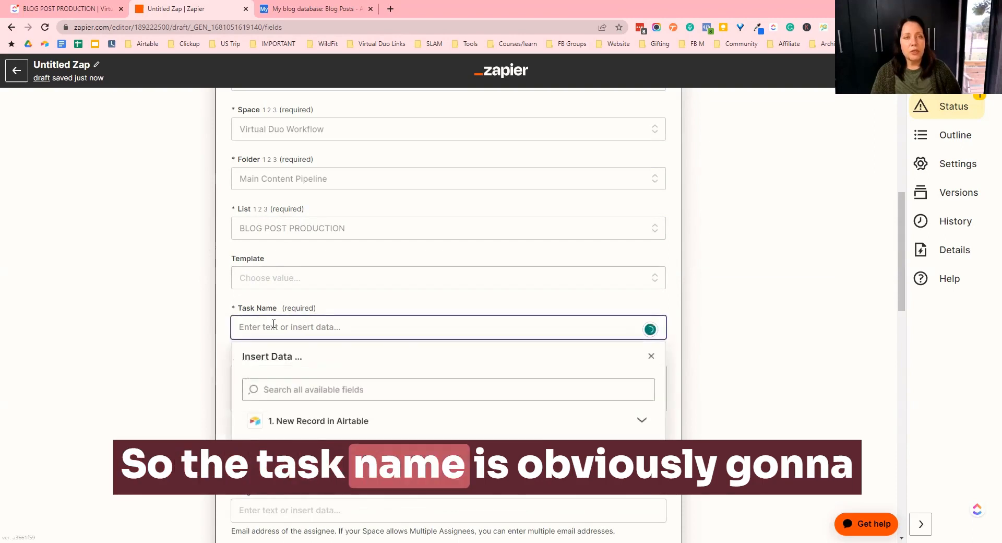
{"action": "left_click", "coordinate": [317, 421]}
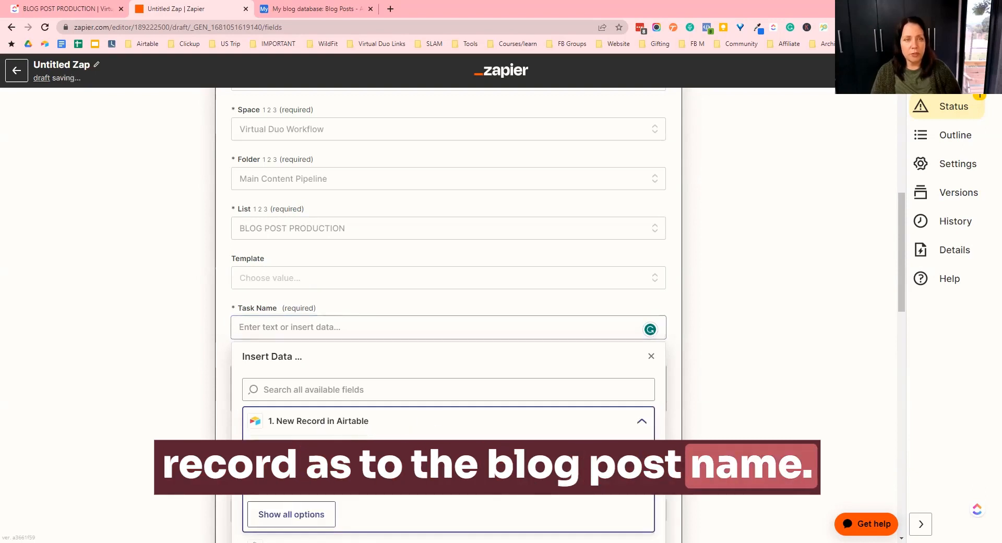
{"action": "left_click", "coordinate": [291, 514]}
{"action": "scroll", "coordinate": [335, 432], "scroll_direction": "down", "scroll_amount": 2}
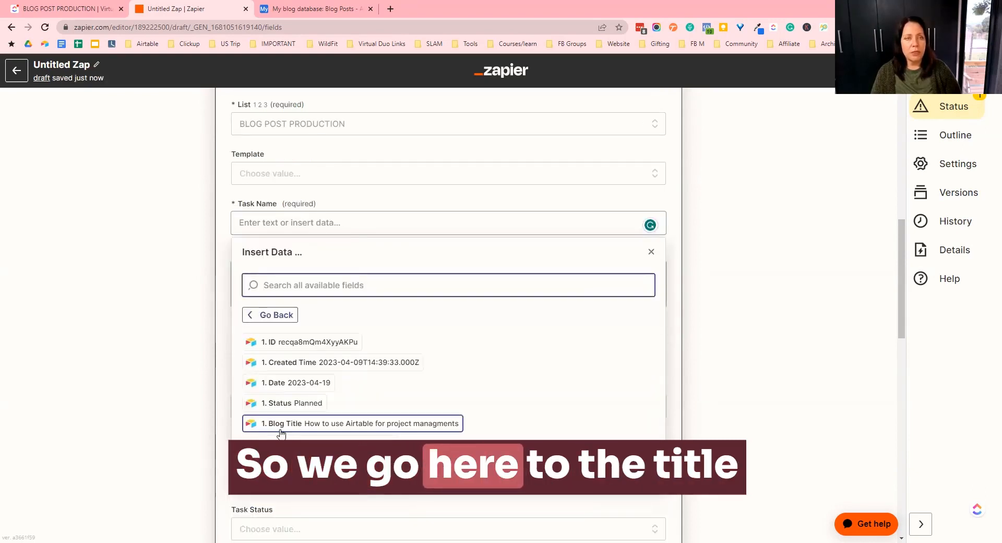
{"action": "left_click", "coordinate": [335, 425]}
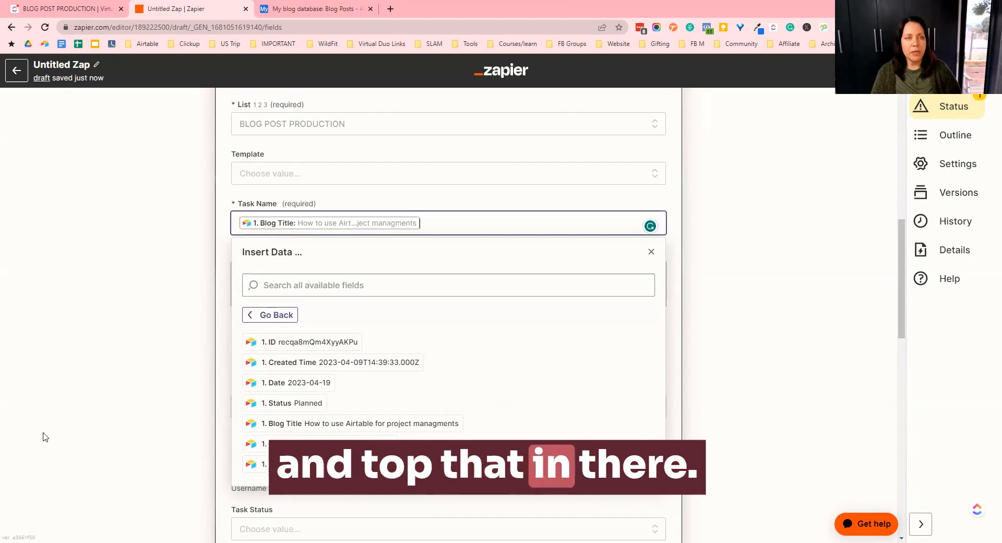
{"action": "left_click", "coordinate": [124, 310]}
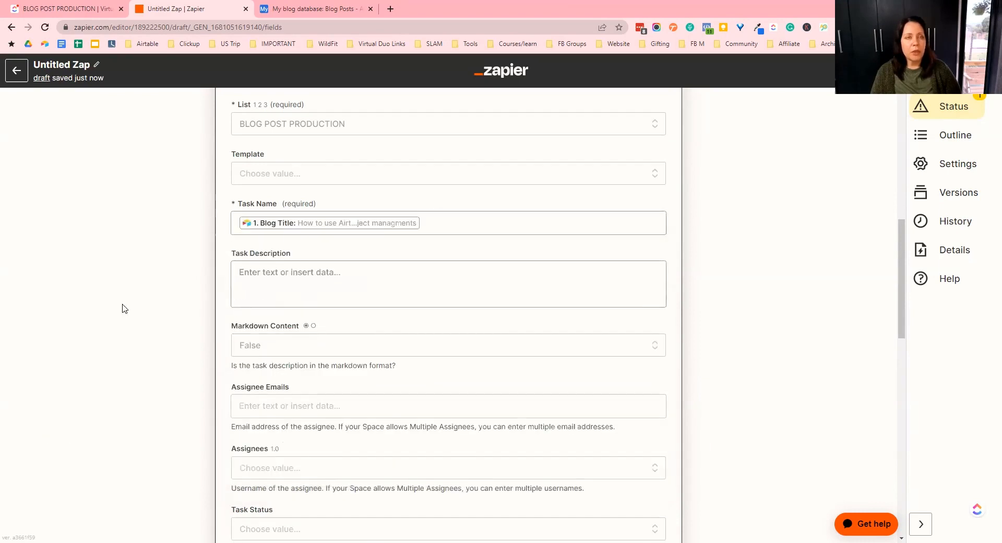
- Insert the OpenAI Choices Text field into the Task Description
{"action": "left_click", "coordinate": [269, 273]}
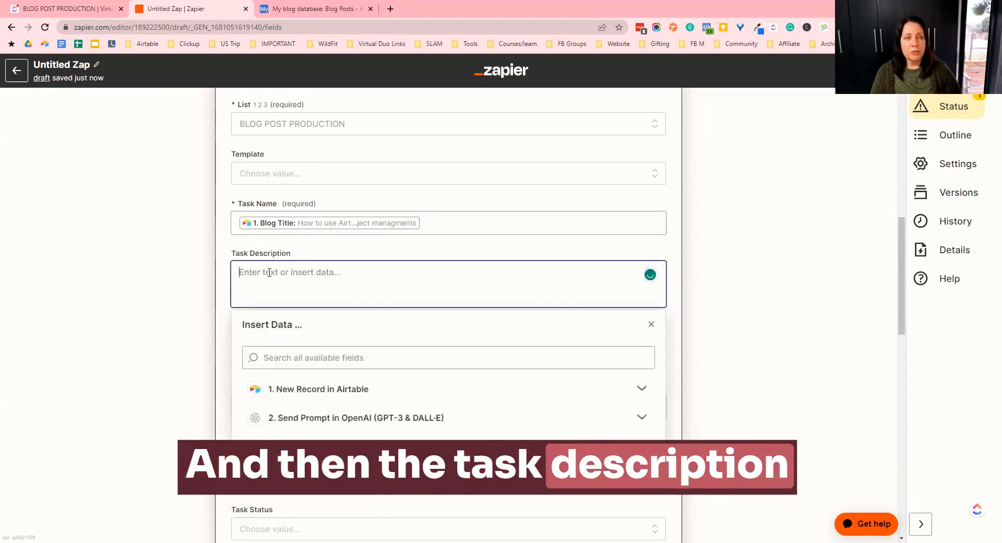
{"action": "left_click", "coordinate": [320, 422]}
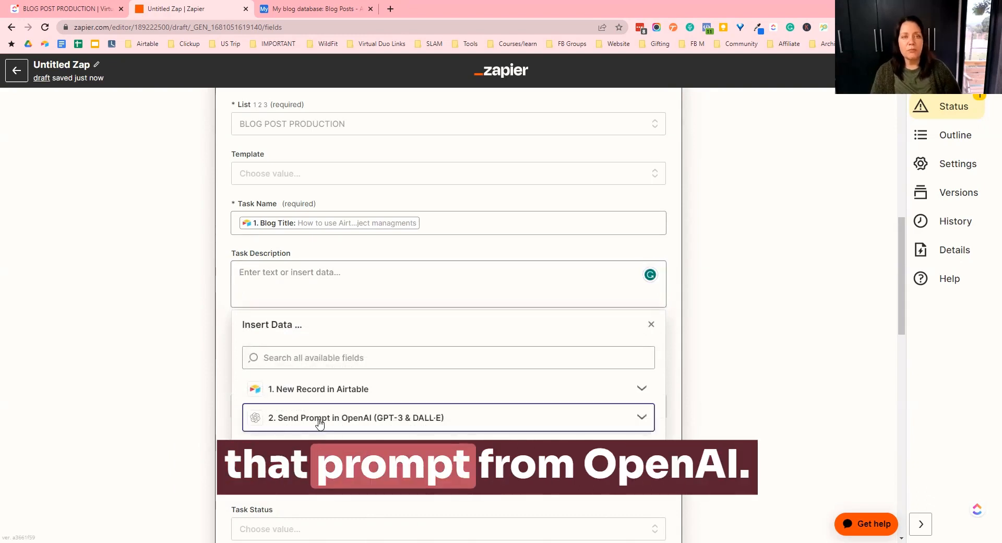
{"action": "scroll", "coordinate": [476, 321], "scroll_direction": "down", "scroll_amount": 3}
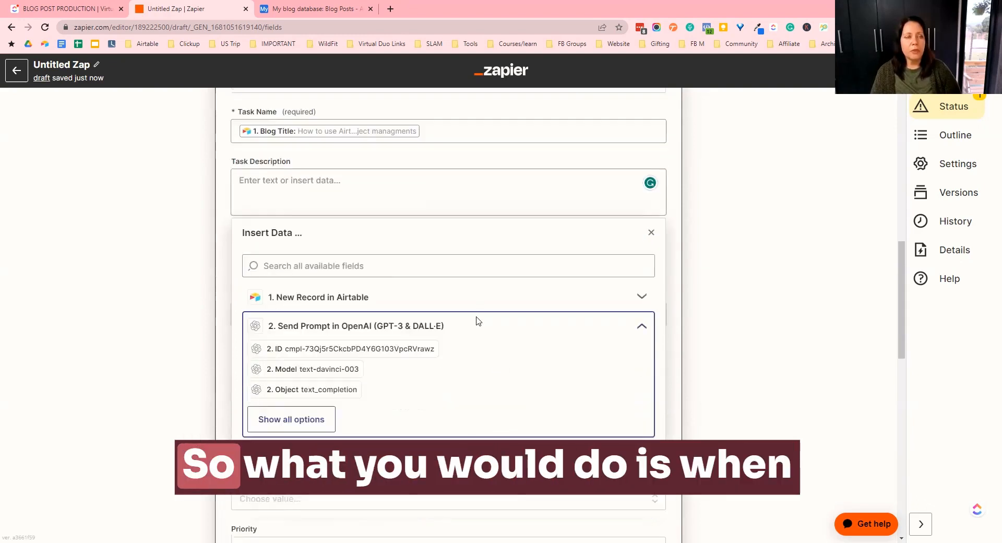
{"action": "left_click", "coordinate": [223, 254]}
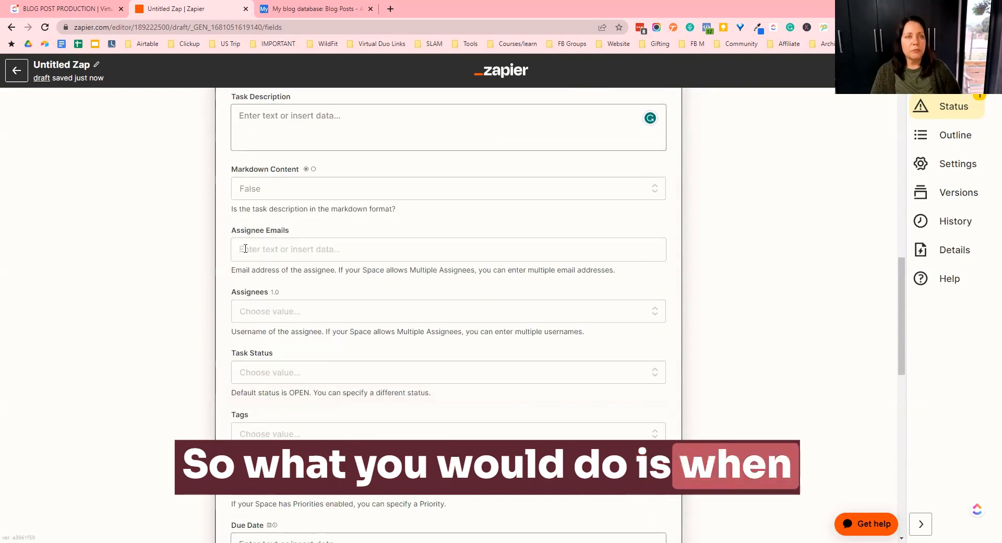
{"action": "left_click", "coordinate": [277, 111]}
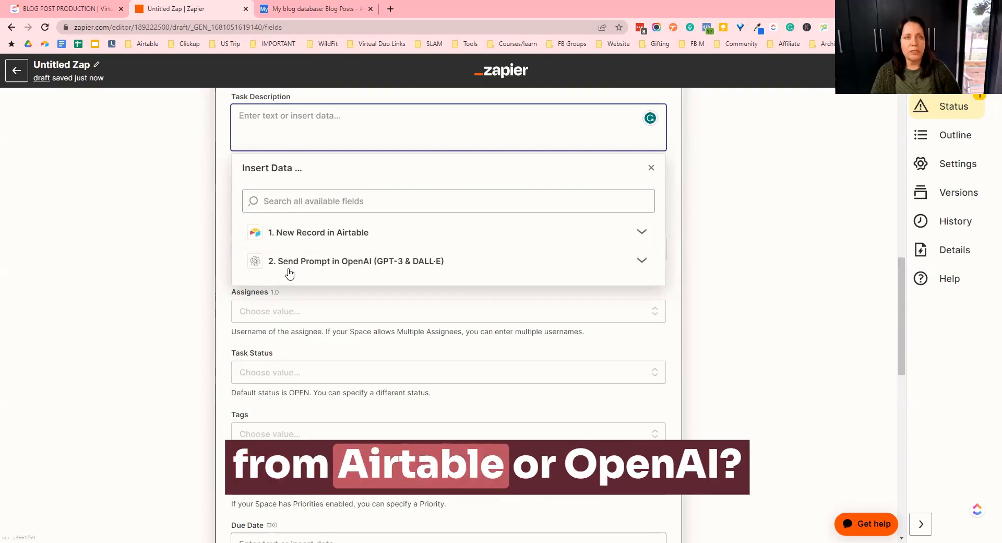
{"action": "left_click", "coordinate": [311, 266]}
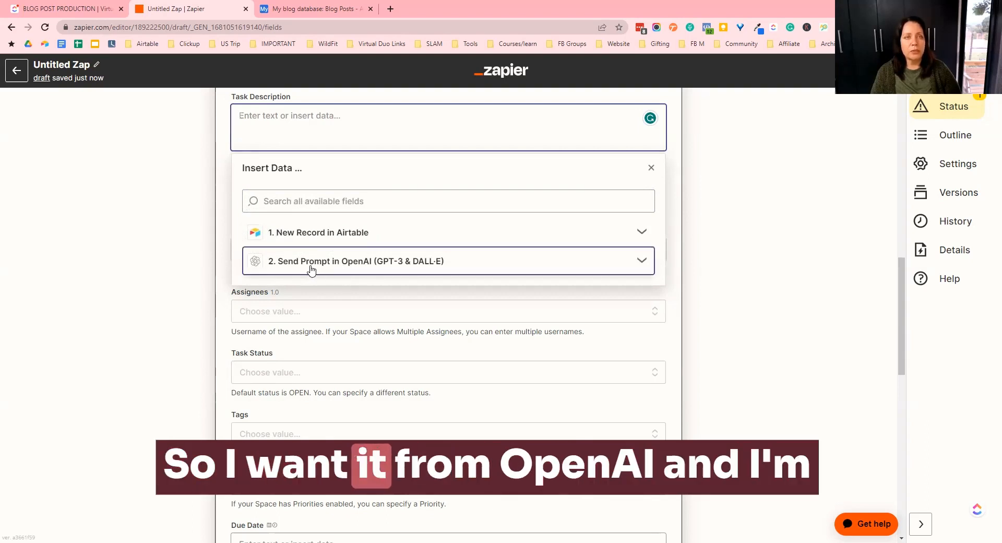
{"action": "left_click", "coordinate": [288, 359]}
{"action": "scroll", "coordinate": [398, 354], "scroll_direction": "down", "scroll_amount": 3}
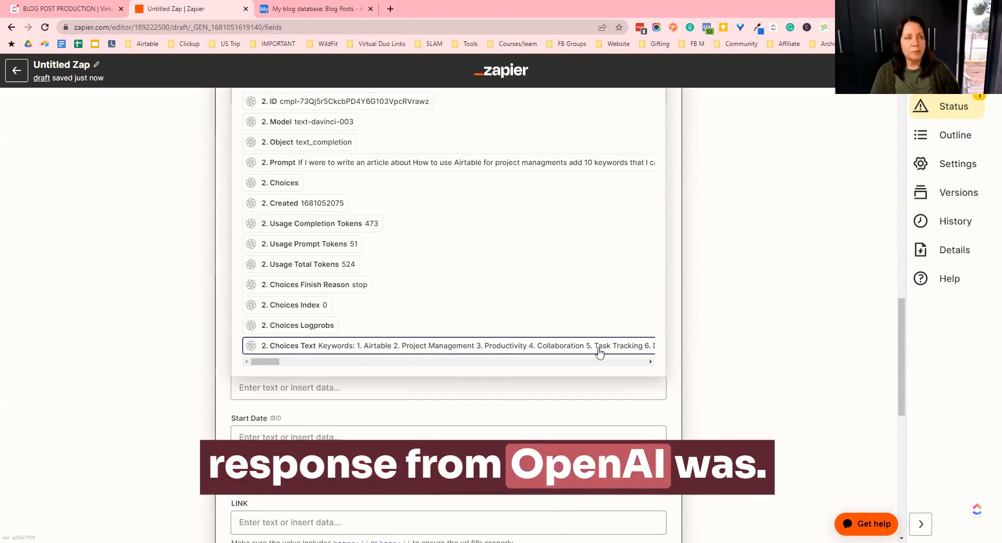
{"action": "left_click", "coordinate": [320, 345]}
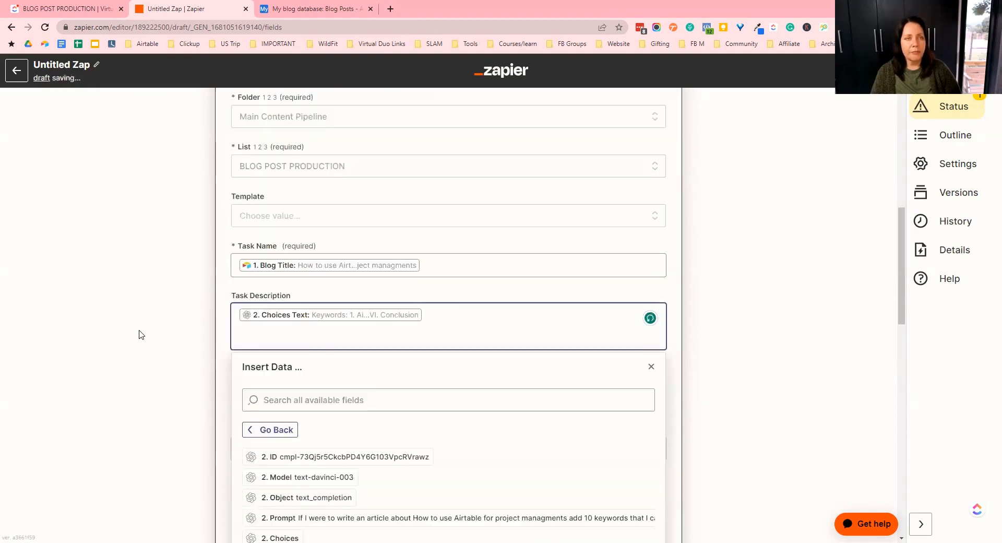
{"action": "left_click", "coordinate": [727, 321]}
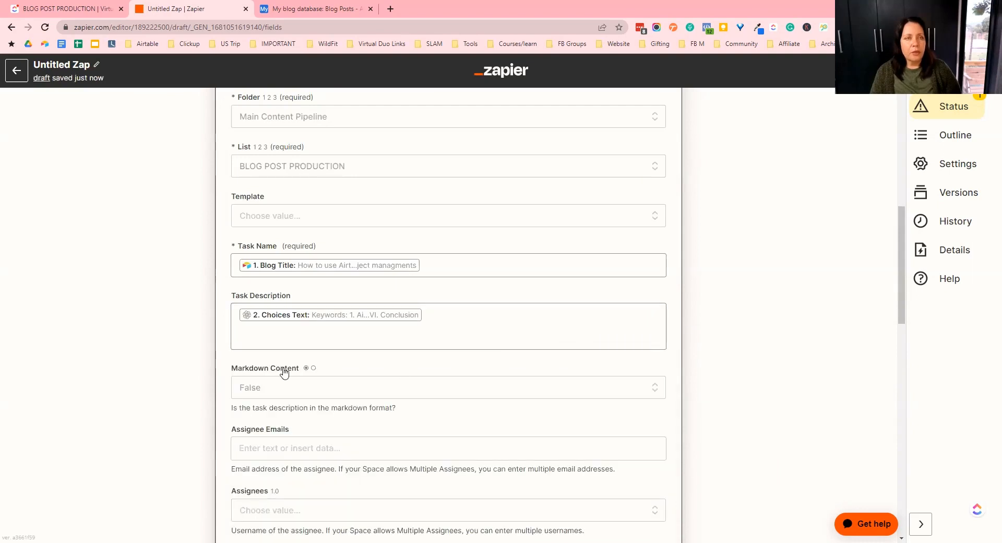
- Set the task's assignee to the presenter's own ClickUp user
{"action": "scroll", "coordinate": [287, 378], "scroll_direction": "down", "scroll_amount": 3}
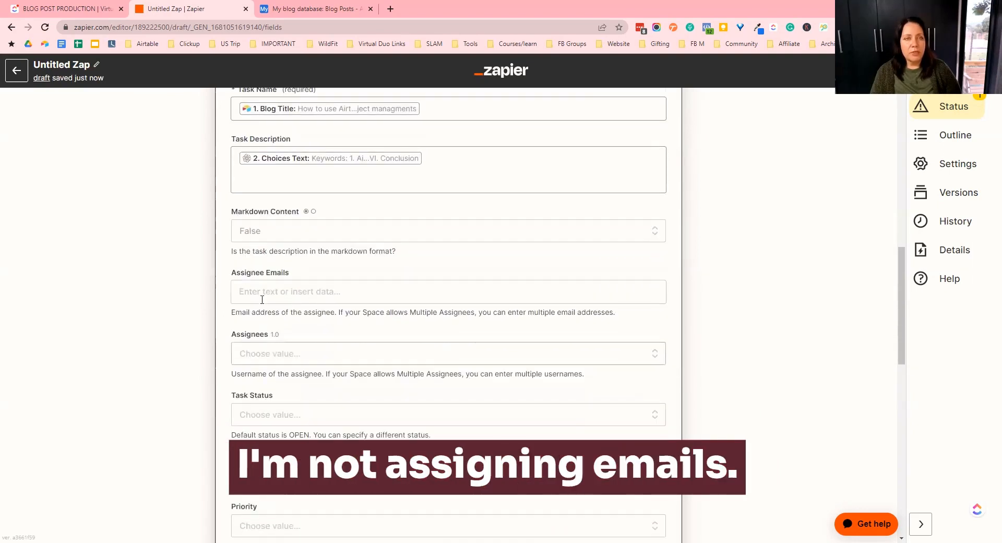
{"action": "left_click", "coordinate": [266, 358]}
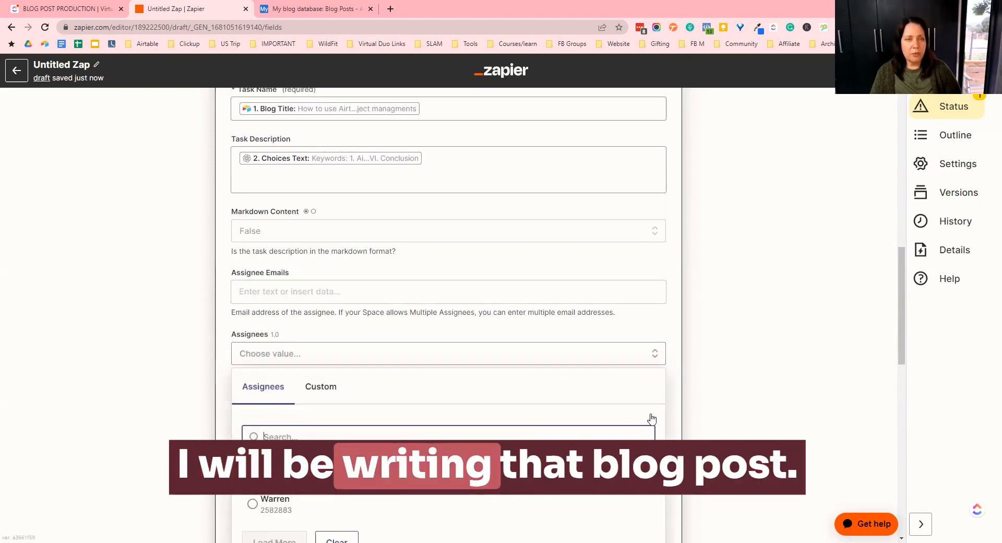
{"action": "left_click", "coordinate": [750, 390]}
{"action": "scroll", "coordinate": [740, 388], "scroll_direction": "down", "scroll_amount": 2}
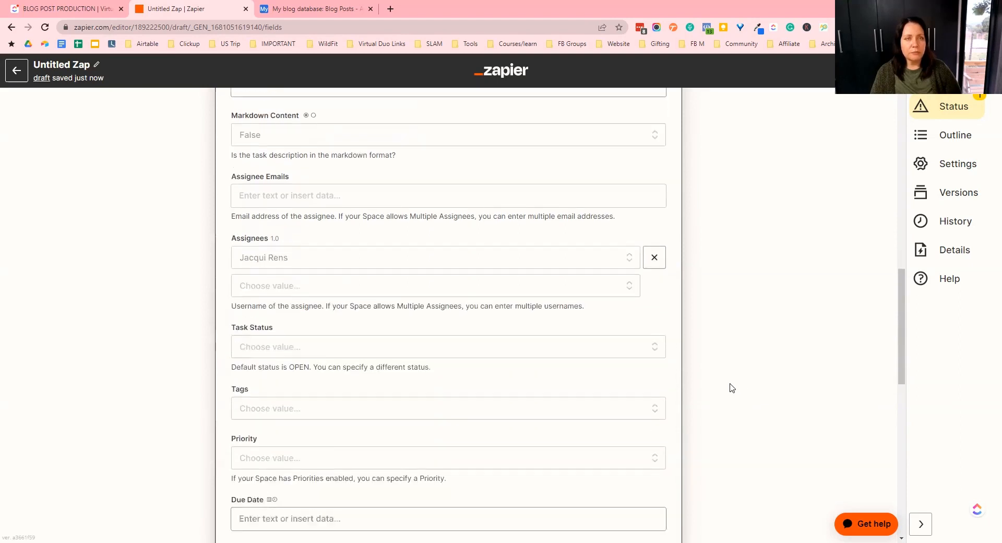
- Set the Task Status to To Do
{"action": "left_click", "coordinate": [291, 344]}
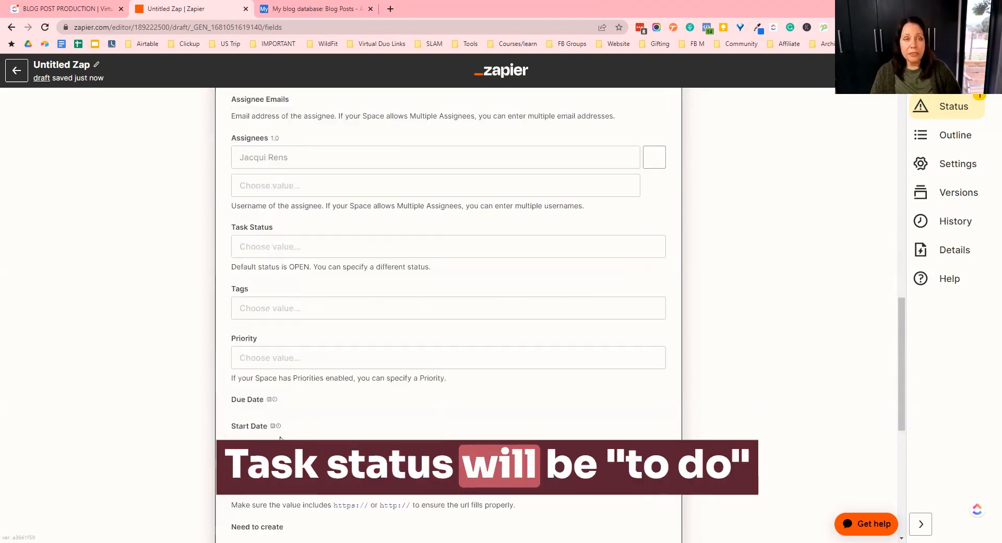
{"action": "scroll", "coordinate": [267, 381], "scroll_direction": "up", "scroll_amount": 2}
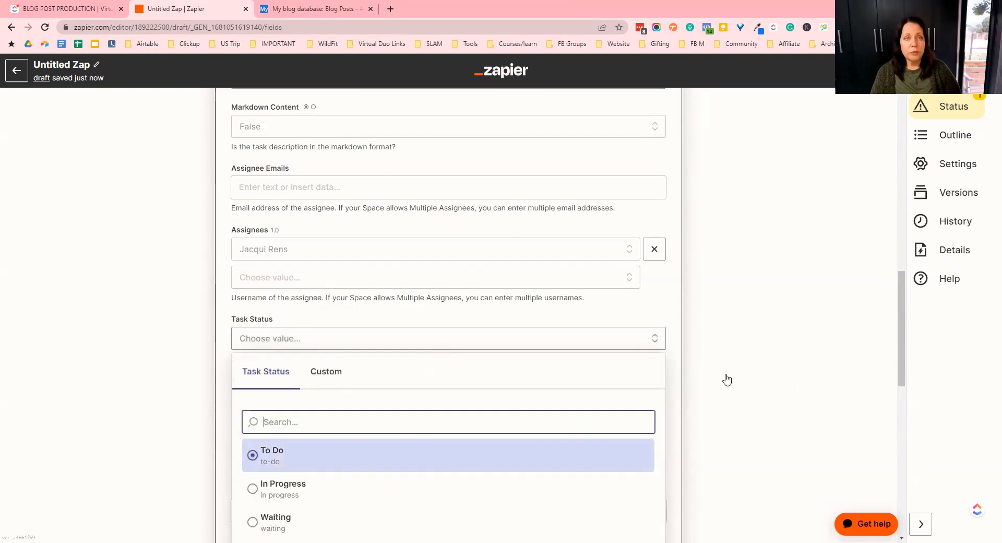
{"action": "scroll", "coordinate": [320, 339], "scroll_direction": "down", "scroll_amount": 2}
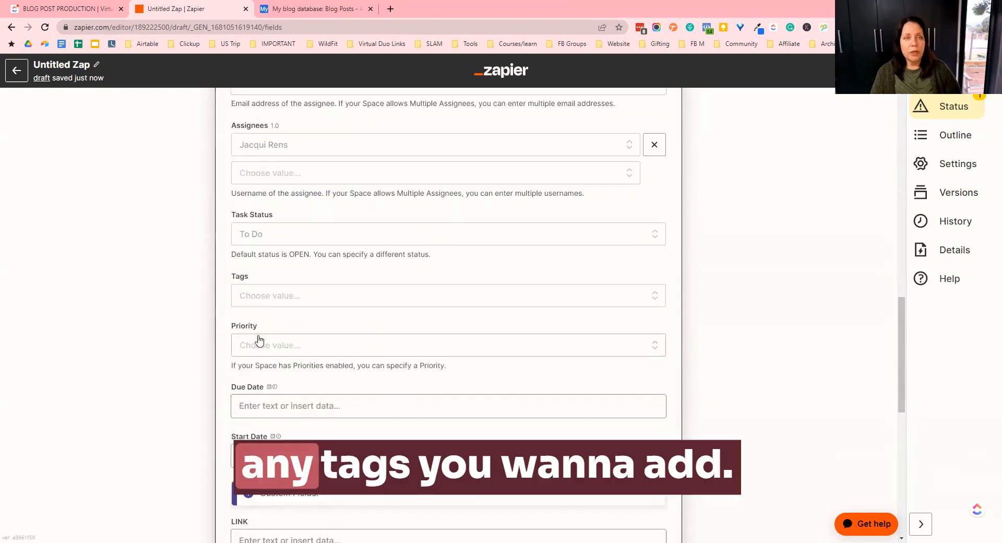
- Set the task Priority to Urgent
{"action": "scroll", "coordinate": [257, 323], "scroll_direction": "down", "scroll_amount": 2}
{"action": "scroll", "coordinate": [261, 339], "scroll_direction": "up", "scroll_amount": 2}
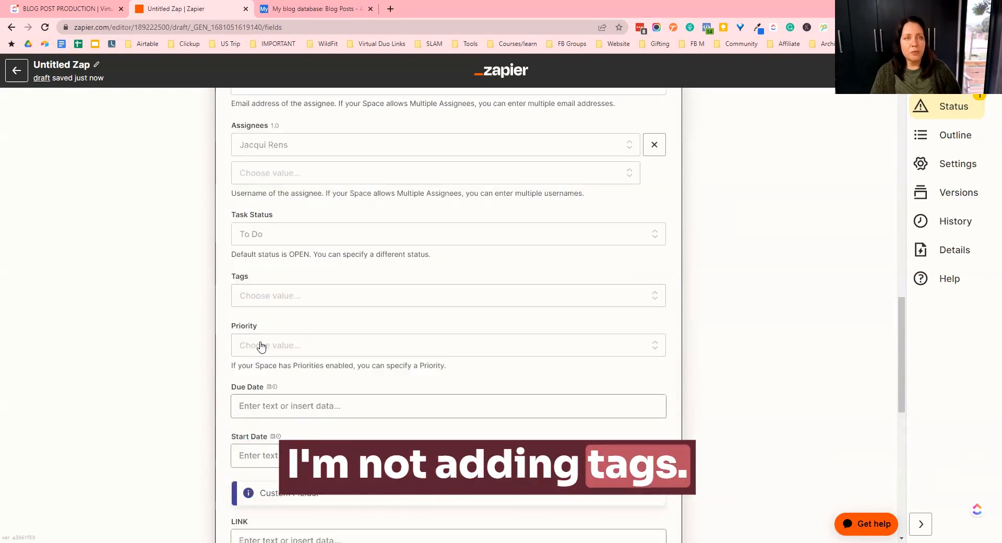
{"action": "left_click", "coordinate": [290, 340]}
{"action": "left_click", "coordinate": [273, 462]}
- Map the Airtable Date field into the Due Date
{"action": "left_click", "coordinate": [273, 405]}
{"action": "scroll", "coordinate": [381, 385], "scroll_direction": "down", "scroll_amount": 4}
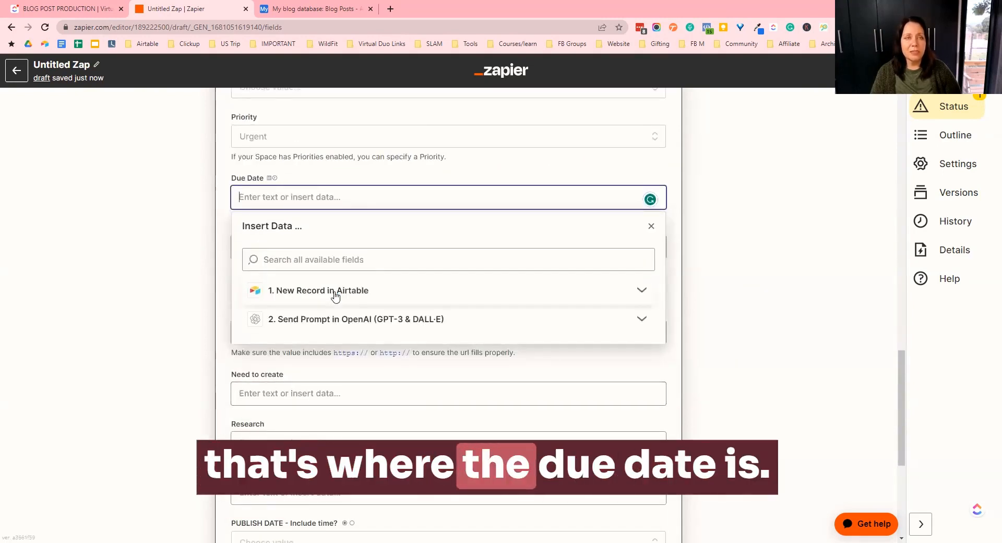
{"action": "left_click", "coordinate": [335, 295]}
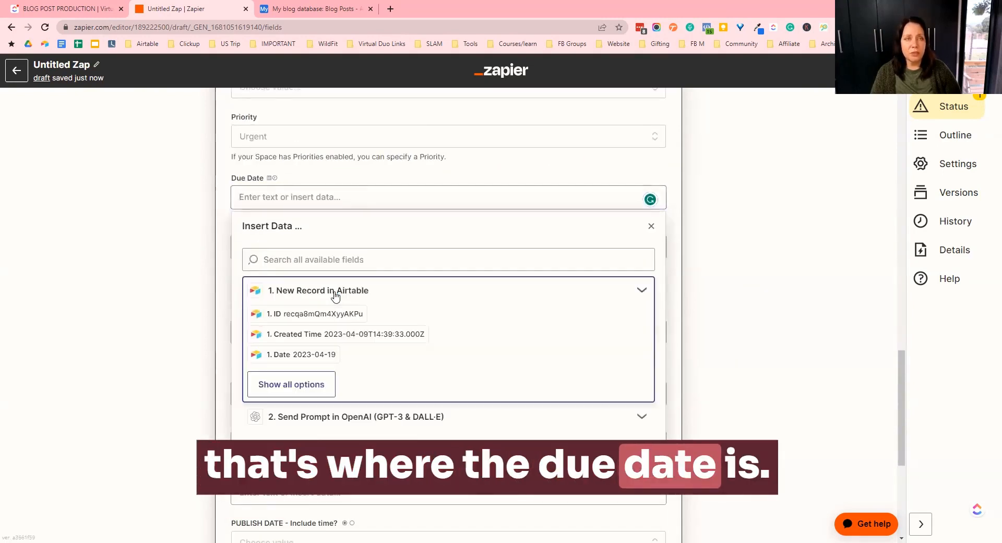
{"action": "left_click", "coordinate": [294, 386]}
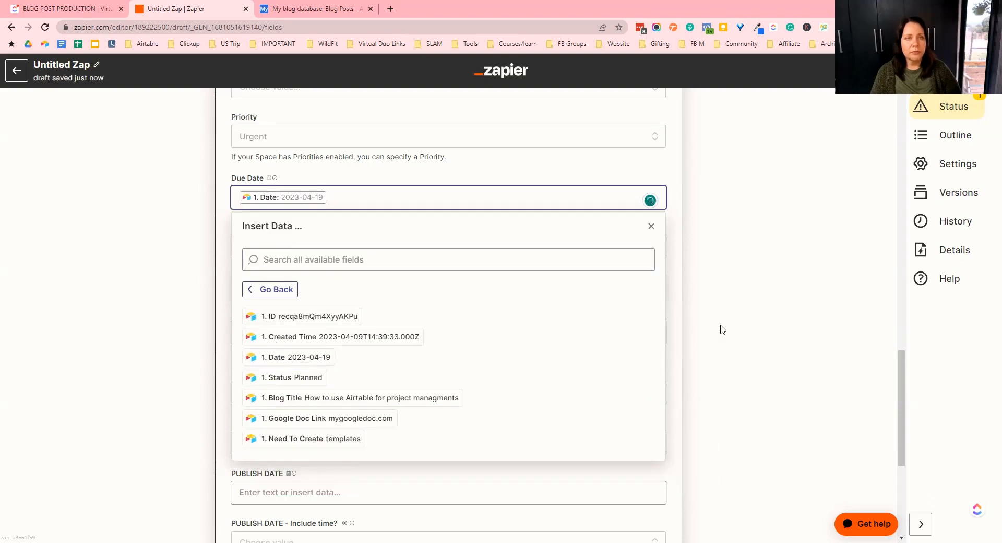
{"action": "left_click", "coordinate": [676, 328]}
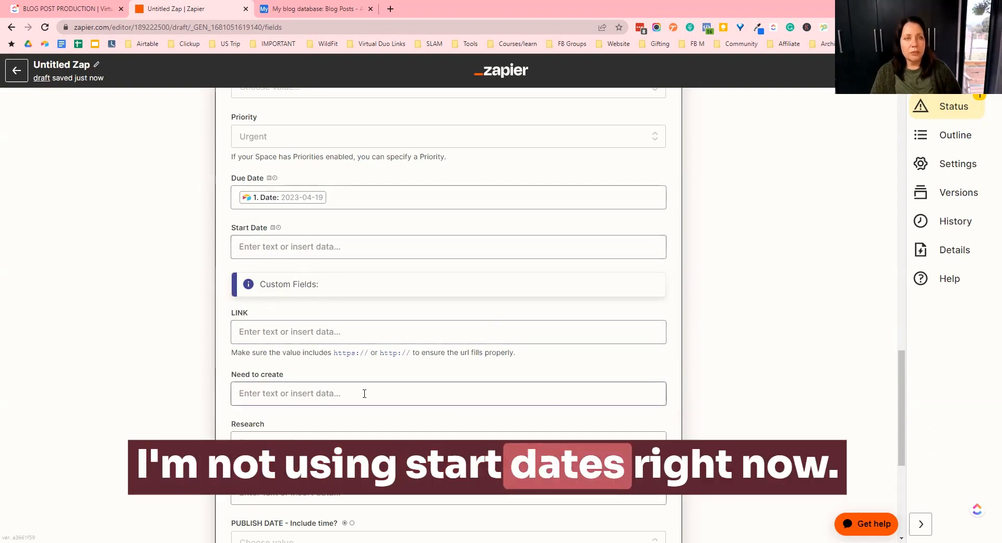
- Map the Airtable Google Doc Link field into the LINK custom field
{"action": "scroll", "coordinate": [266, 252], "scroll_direction": "down", "scroll_amount": 2}
{"action": "left_click", "coordinate": [264, 227]}
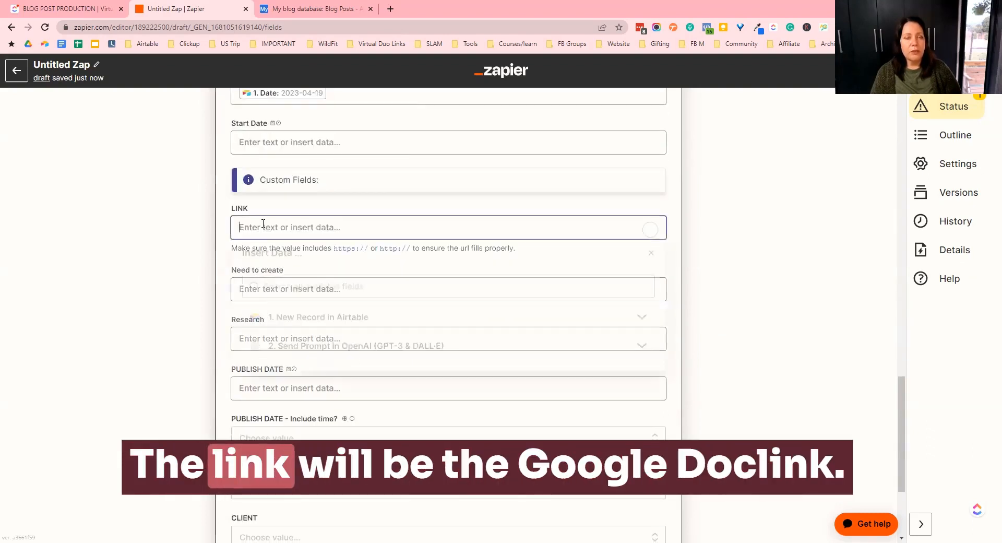
{"action": "left_click", "coordinate": [314, 323]}
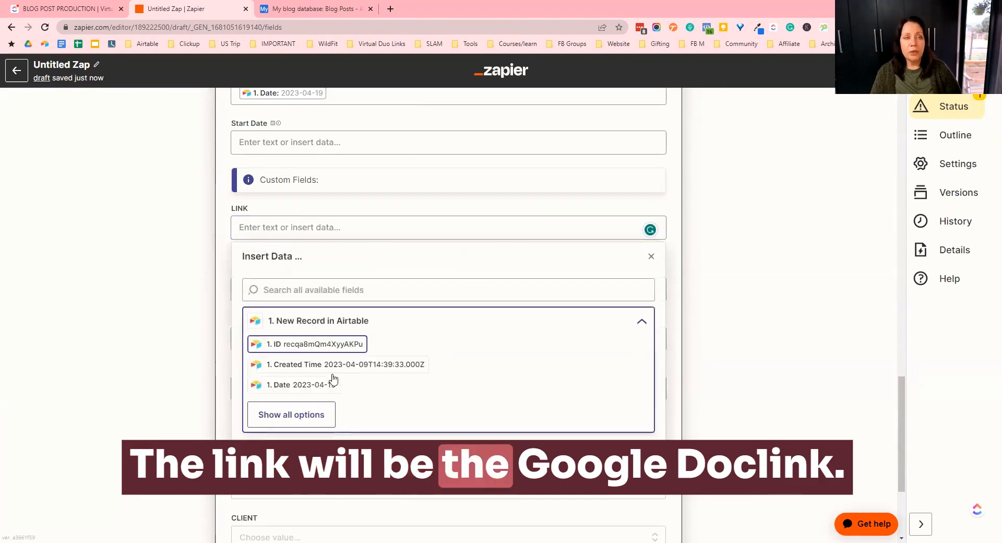
{"action": "left_click", "coordinate": [311, 420]}
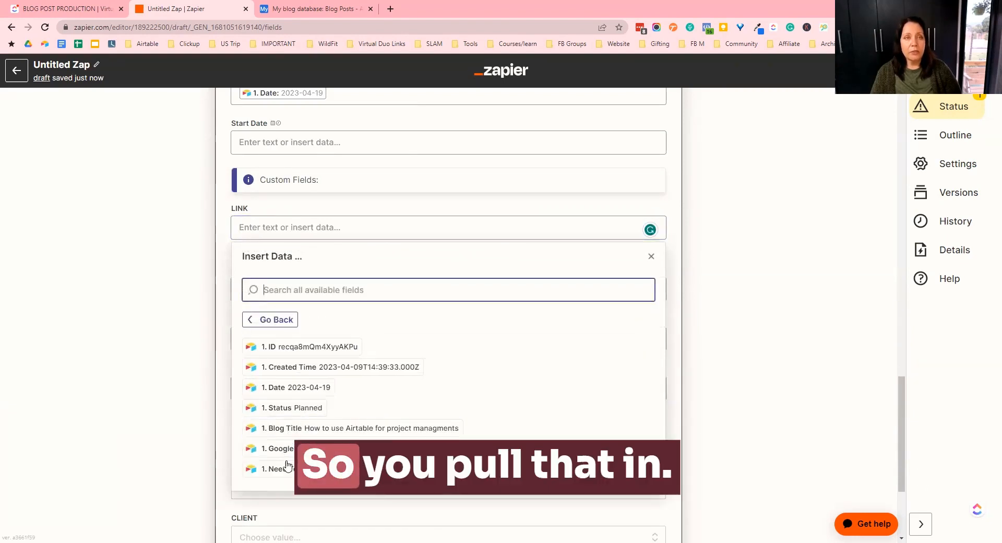
{"action": "left_click", "coordinate": [279, 449]}
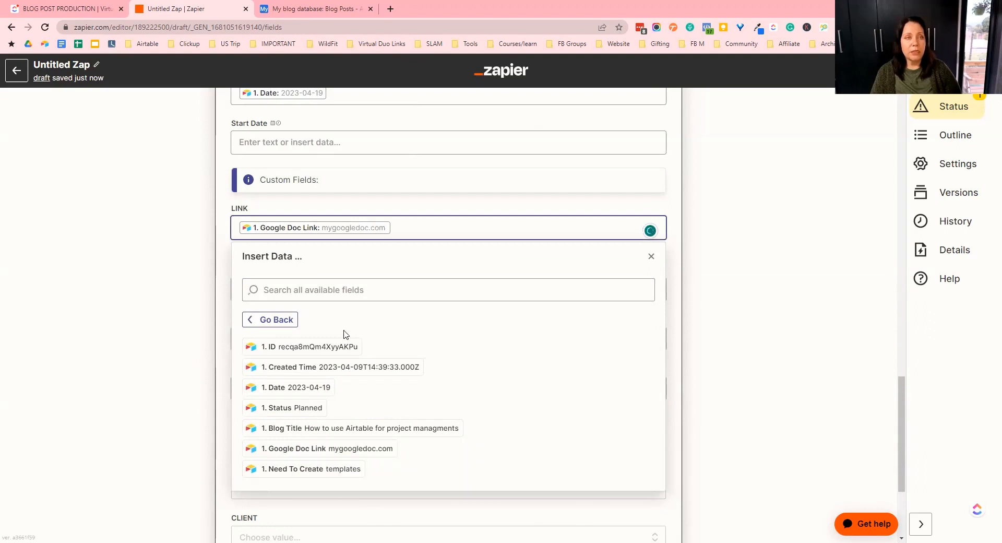
{"action": "left_click", "coordinate": [178, 314]}
- Map the Airtable Need To Create field into the Need to create custom field
{"action": "left_click", "coordinate": [251, 286]}
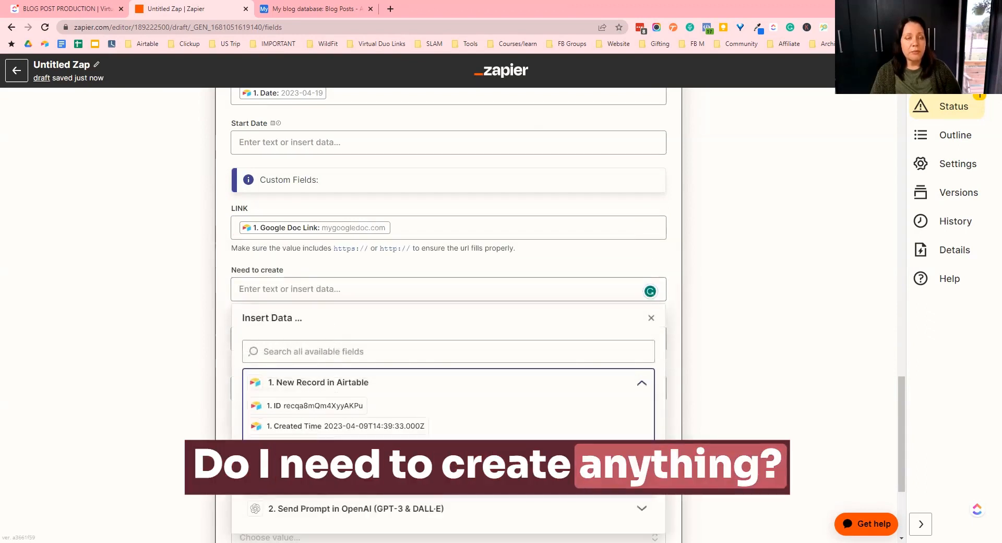
{"action": "left_click", "coordinate": [292, 475]}
{"action": "scroll", "coordinate": [319, 449], "scroll_direction": "down", "scroll_amount": 2}
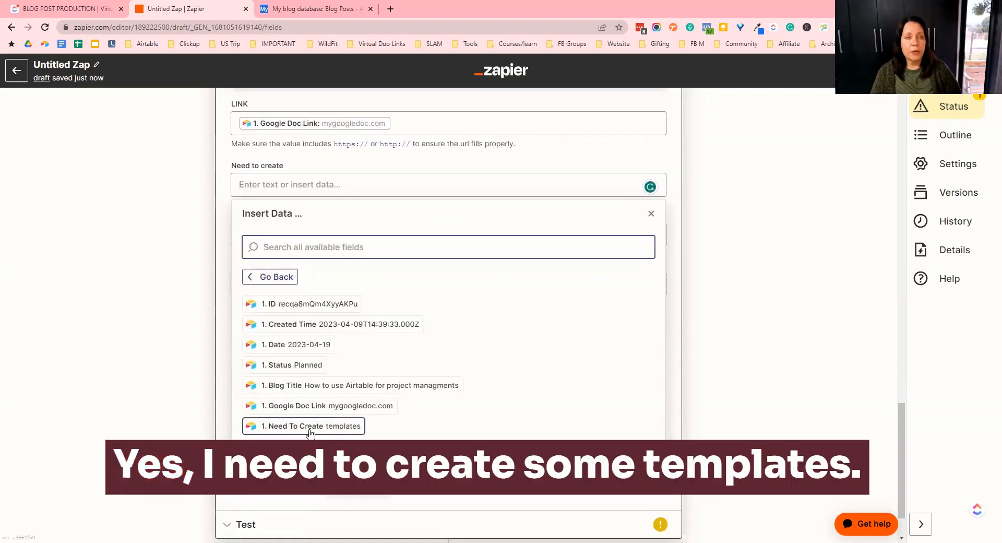
{"action": "left_click", "coordinate": [422, 428]}
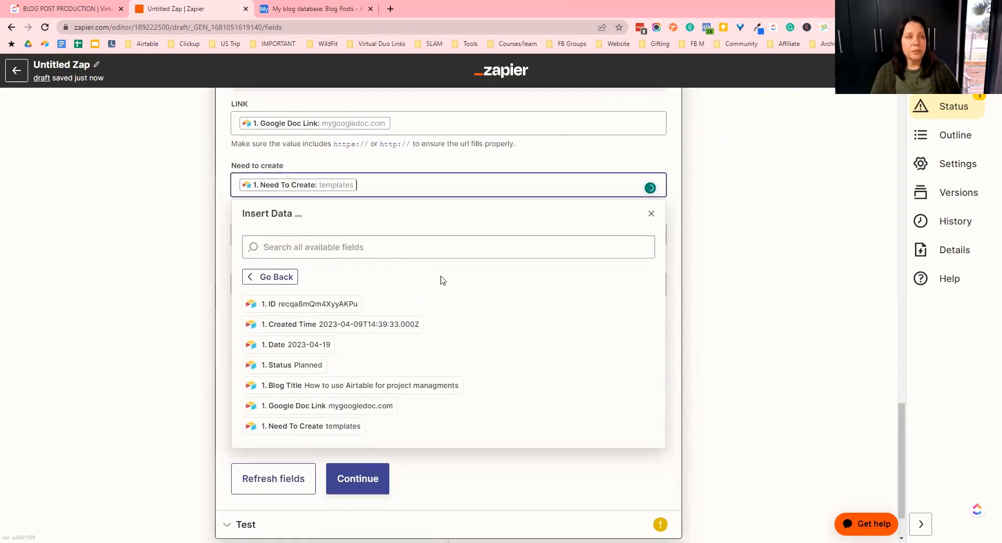
{"action": "left_click", "coordinate": [344, 279]}
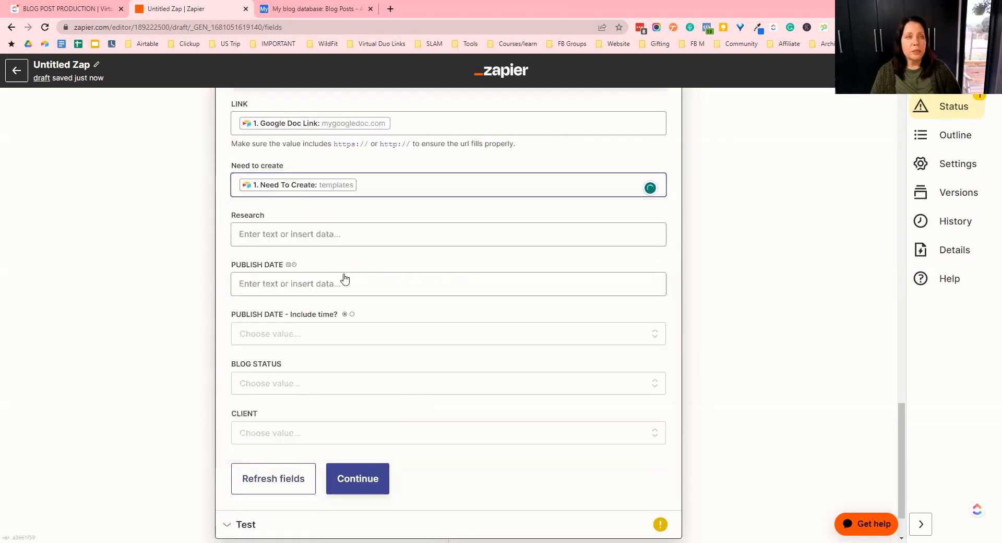
- Map the Airtable Date field into the PUBLISH DATE custom field
{"action": "left_click", "coordinate": [243, 235]}
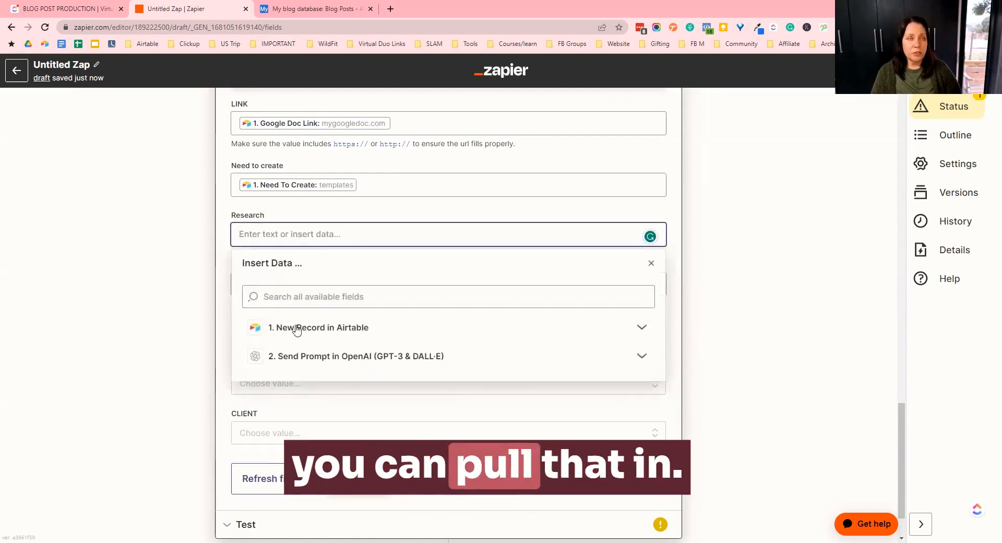
{"action": "left_click", "coordinate": [774, 329]}
{"action": "left_click", "coordinate": [276, 284]}
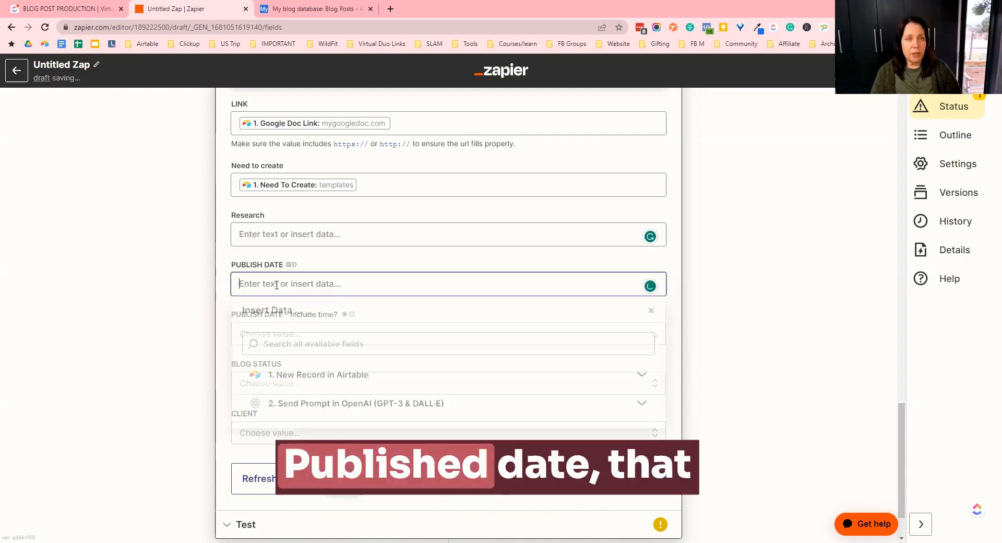
{"action": "left_click", "coordinate": [284, 378]}
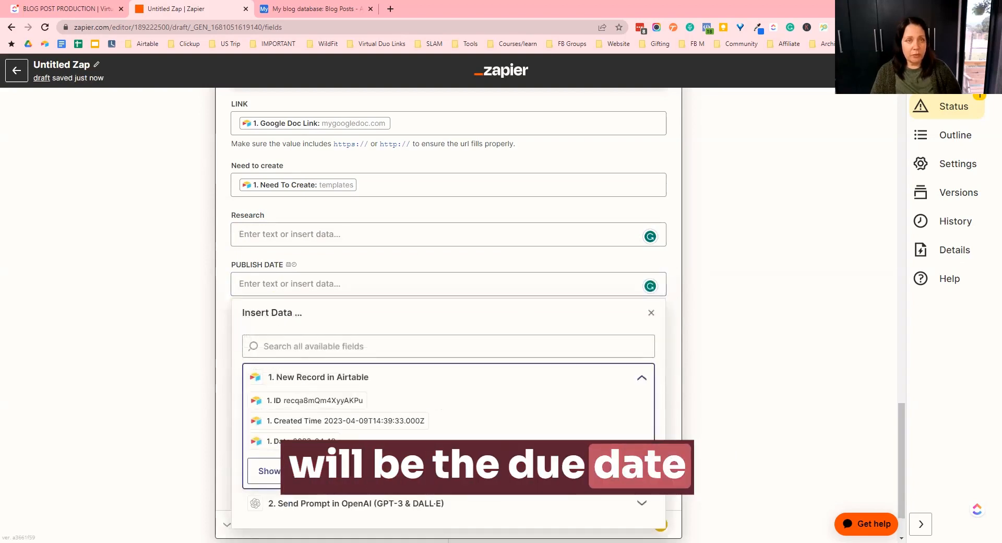
{"action": "left_click", "coordinate": [301, 441]}
{"action": "left_click", "coordinate": [681, 346]}
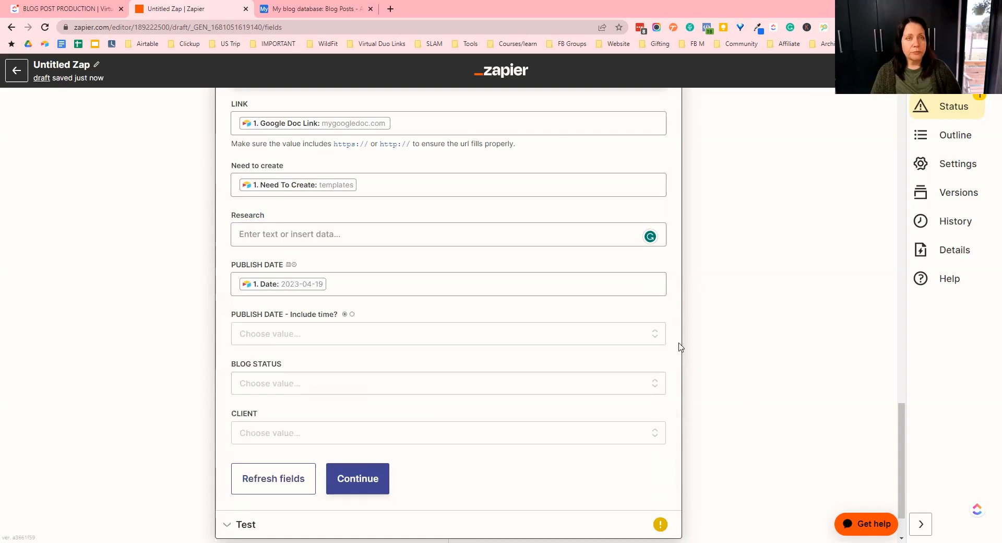
{"action": "left_click", "coordinate": [277, 337]}
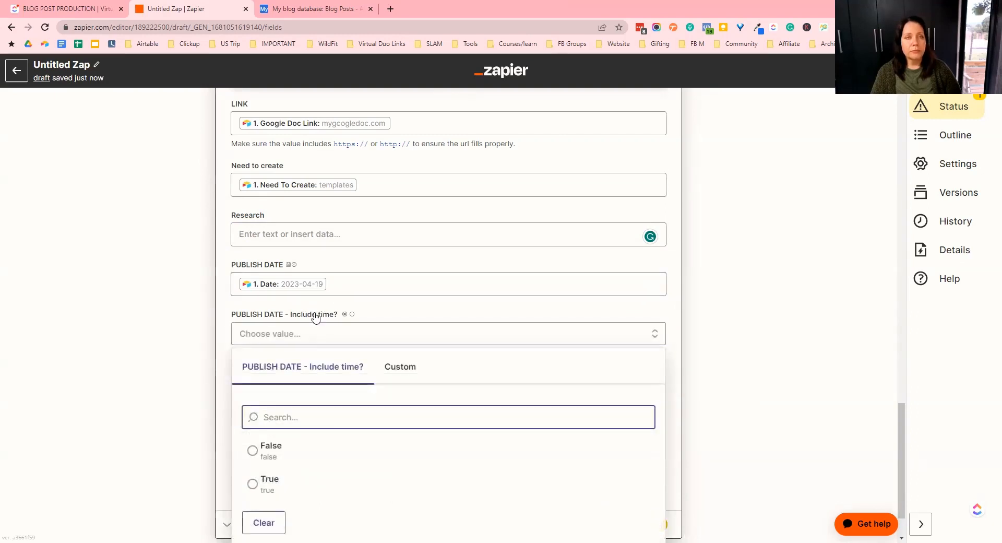
{"action": "left_click", "coordinate": [402, 319]}
{"action": "left_click", "coordinate": [316, 339]}
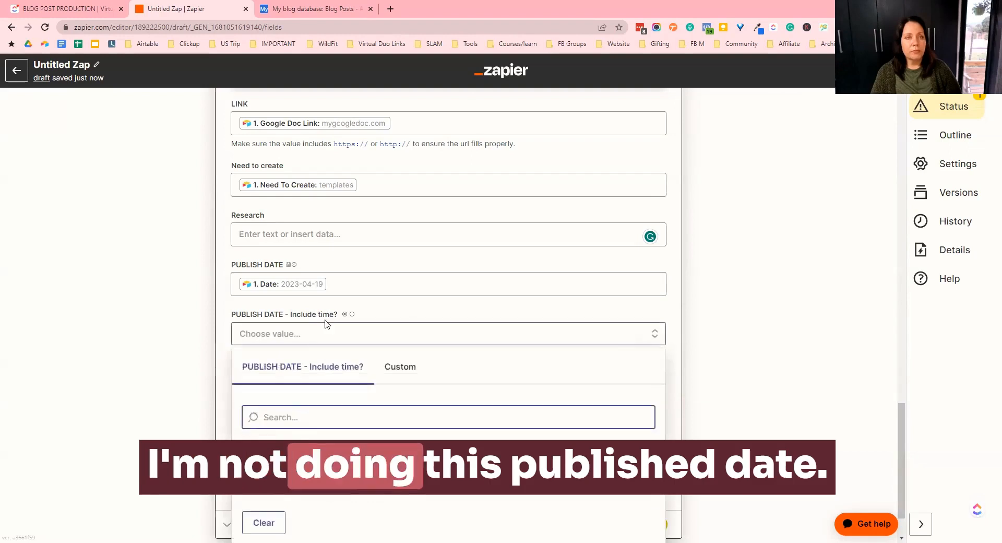
{"action": "left_click", "coordinate": [783, 335]}
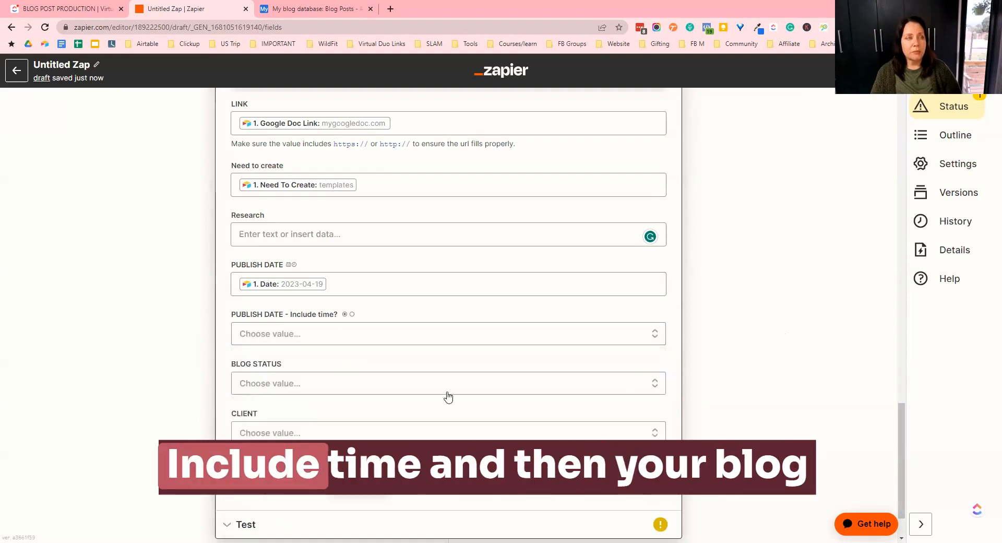
- Set the BLOG STATUS custom field to PLANNED
{"action": "left_click", "coordinate": [384, 382]}
{"action": "scroll", "coordinate": [339, 386], "scroll_direction": "down", "scroll_amount": 2}
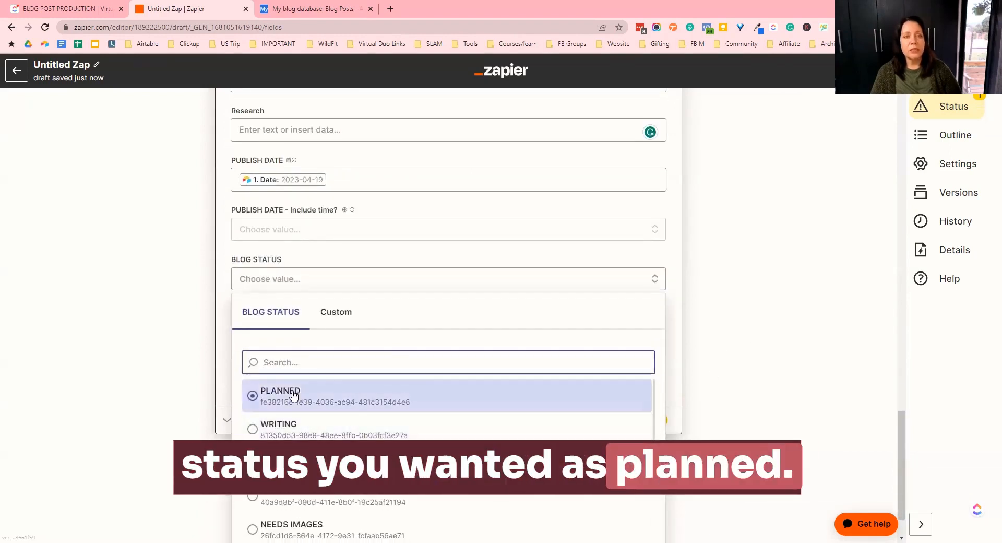
{"action": "left_click", "coordinate": [800, 328]}
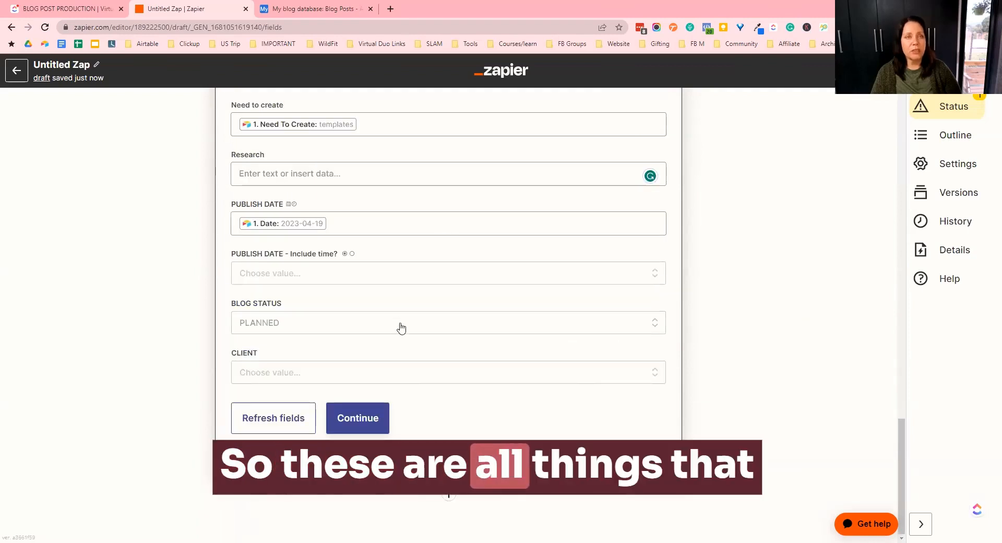
- Review the mapped ClickUp task fields from the top of the form down
{"action": "scroll", "coordinate": [405, 302], "scroll_direction": "up", "scroll_amount": 8}
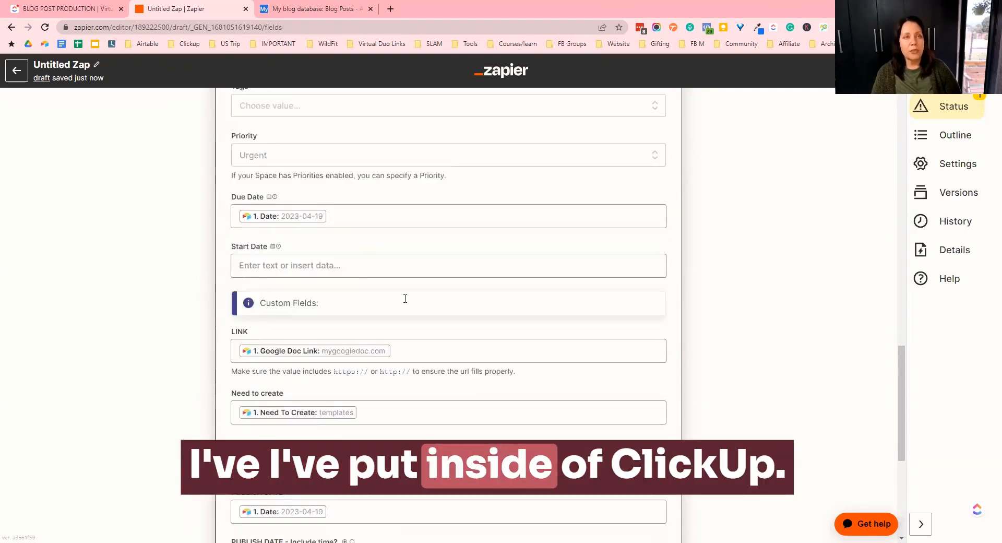
{"action": "scroll", "coordinate": [405, 303], "scroll_direction": "up", "scroll_amount": 1}
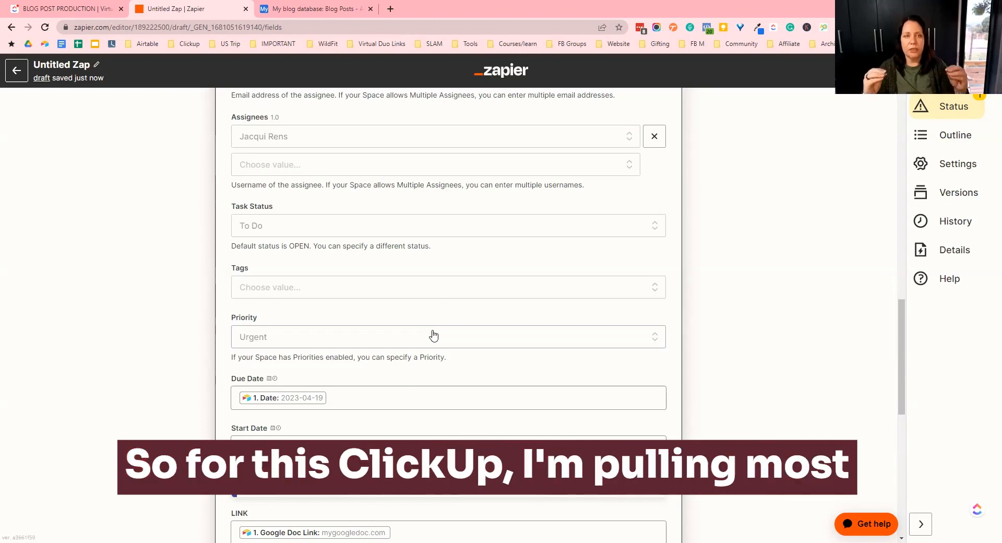
{"action": "scroll", "coordinate": [465, 321], "scroll_direction": "down", "scroll_amount": 4}
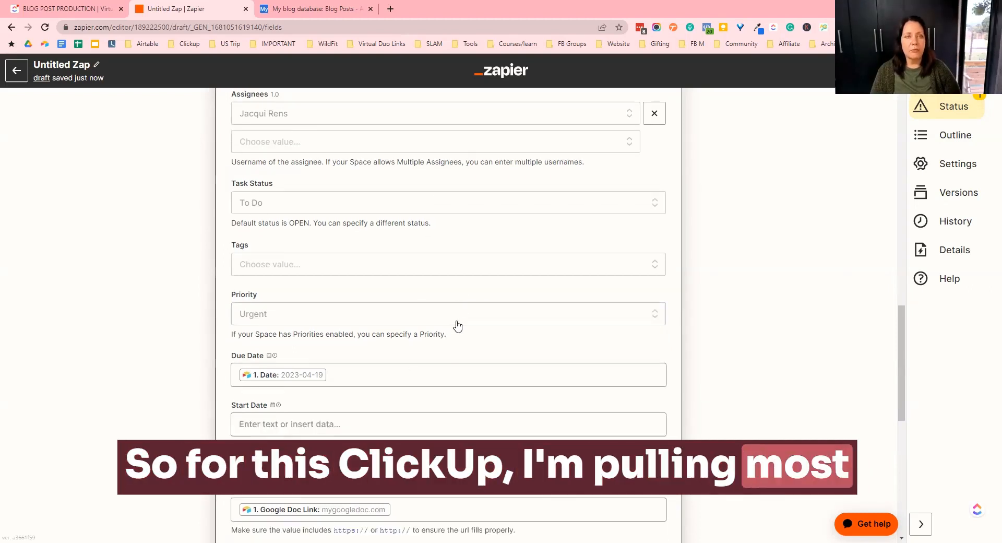
{"action": "scroll", "coordinate": [448, 320], "scroll_direction": "down", "scroll_amount": 5}
{"action": "scroll", "coordinate": [447, 325], "scroll_direction": "up", "scroll_amount": 14}
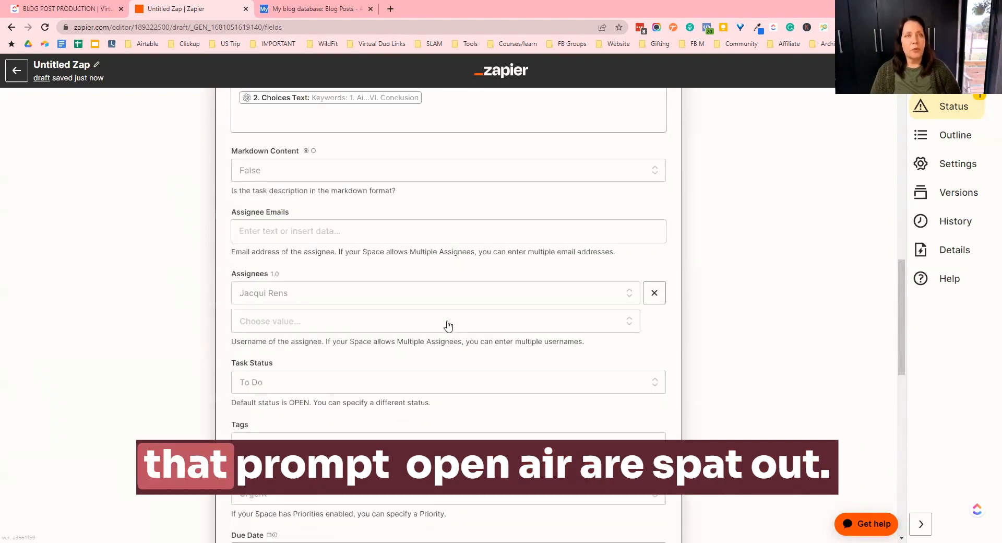
{"action": "left_click", "coordinate": [410, 272]}
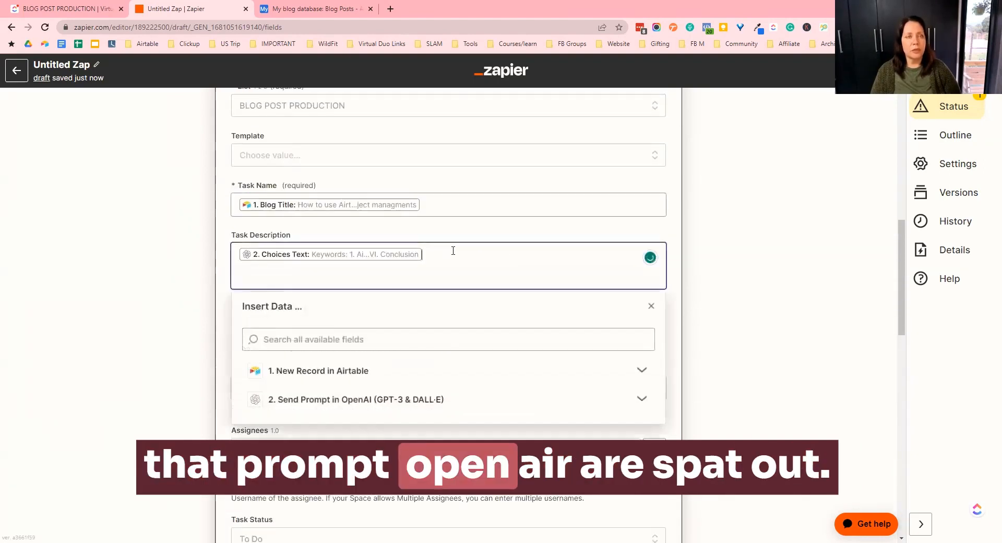
{"action": "left_click", "coordinate": [771, 253]}
{"action": "scroll", "coordinate": [529, 298], "scroll_direction": "down", "scroll_amount": 14}
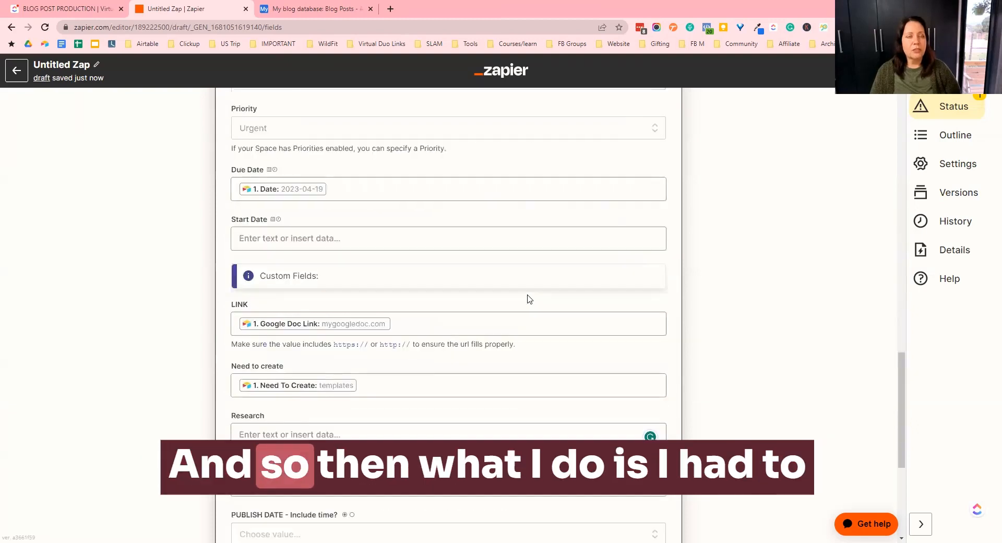
- Continue past the field setup and test the ClickUp create-task action
{"action": "left_click", "coordinate": [374, 418]}
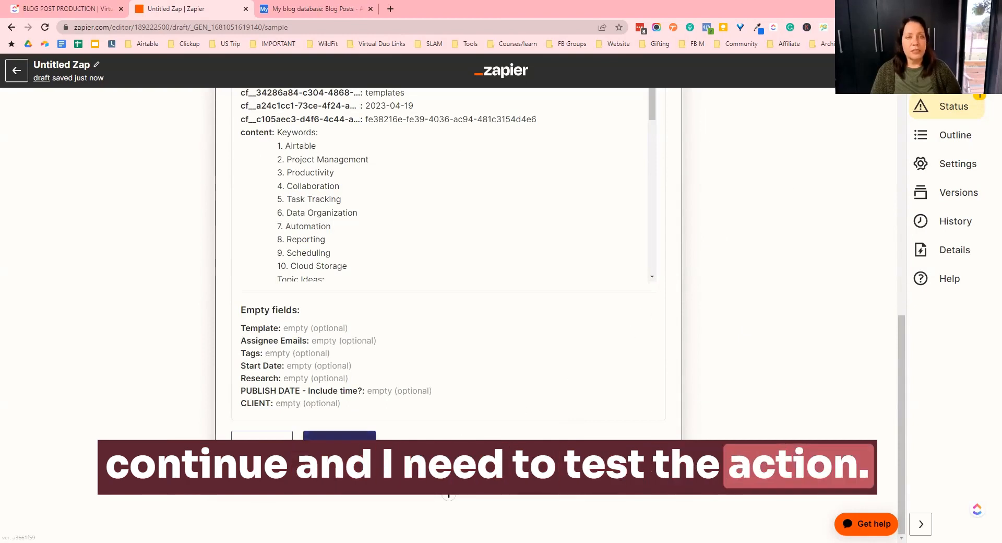
{"action": "left_click", "coordinate": [340, 442]}
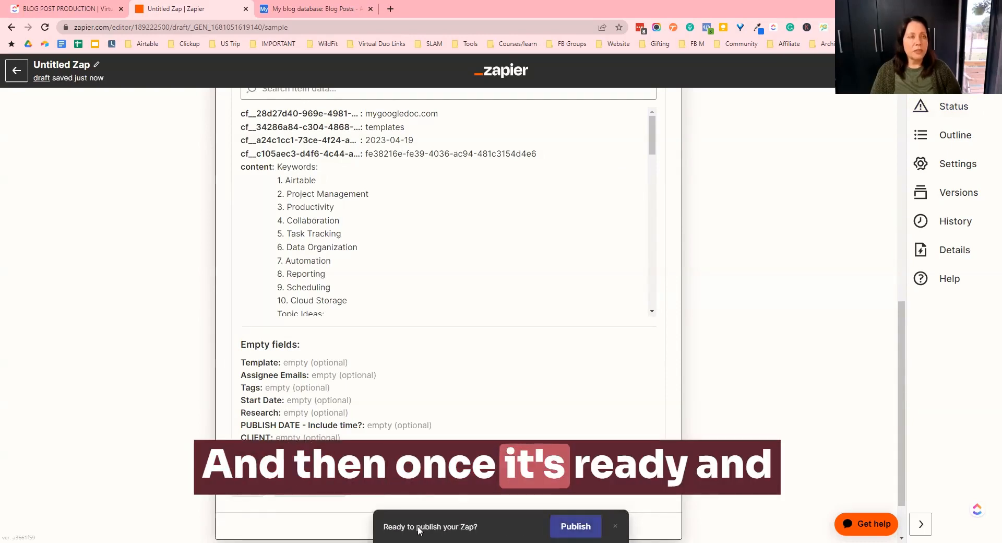
- Publish the zap and turn it on, then close the confirmation dialog
{"action": "scroll", "coordinate": [536, 355], "scroll_direction": "up", "scroll_amount": 9}
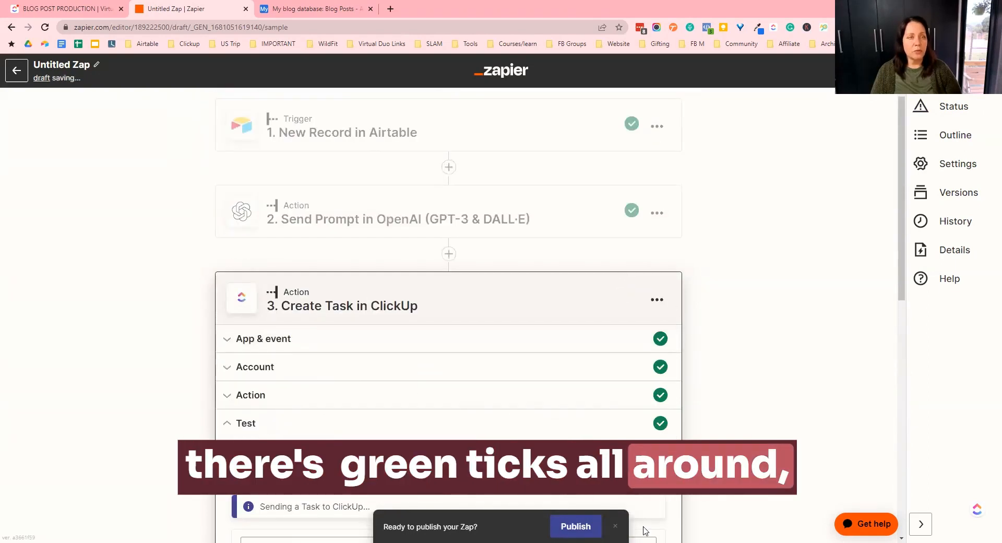
{"action": "left_click", "coordinate": [599, 527]}
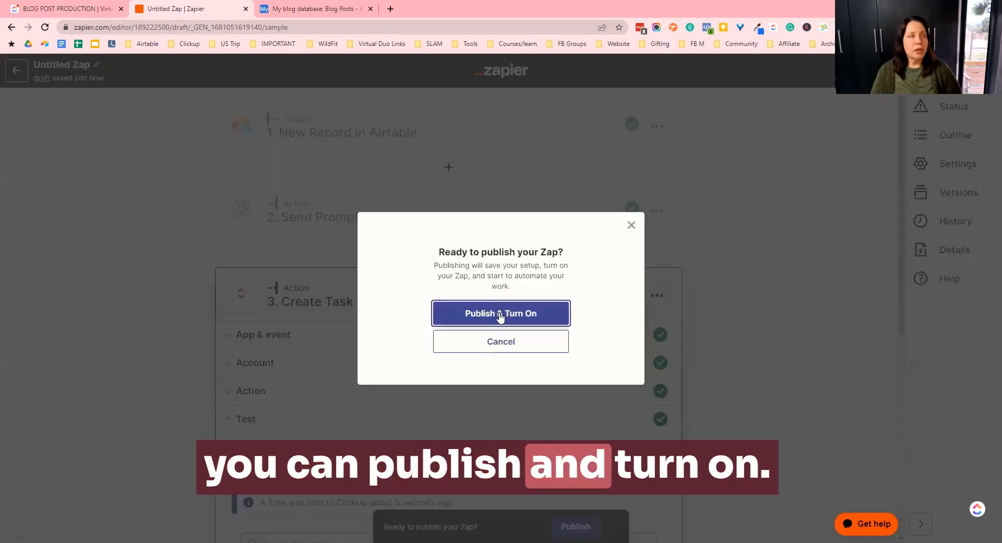
{"action": "left_click", "coordinate": [502, 315]}
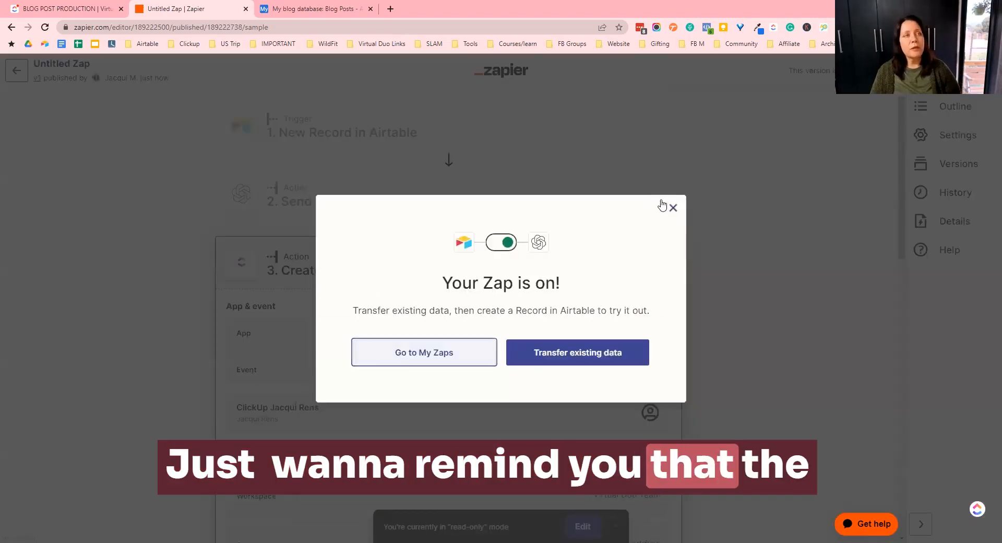
{"action": "left_click", "coordinate": [379, 188]}
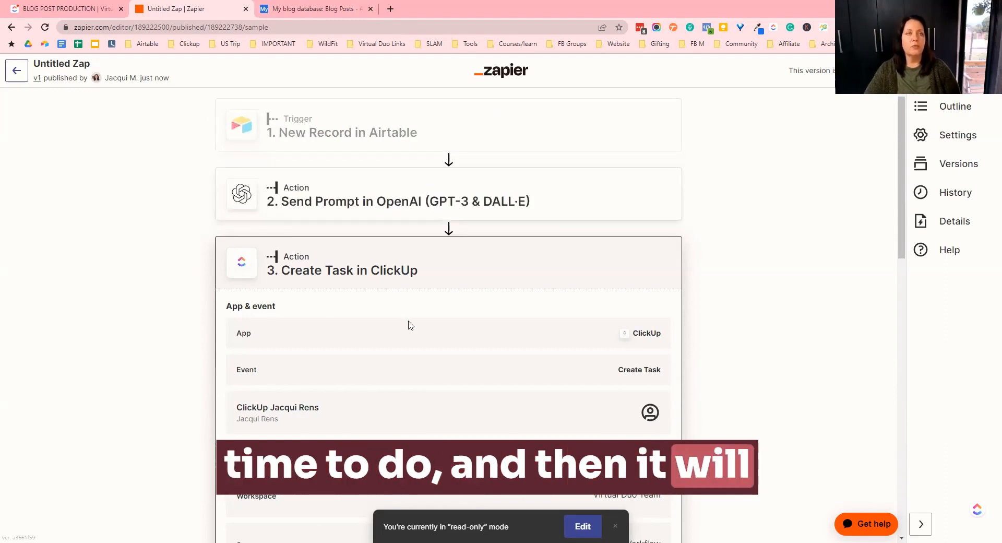
- Switch to the ClickUp tab, open the newly created blog post task and expand its full description
{"action": "left_click", "coordinate": [93, 9]}
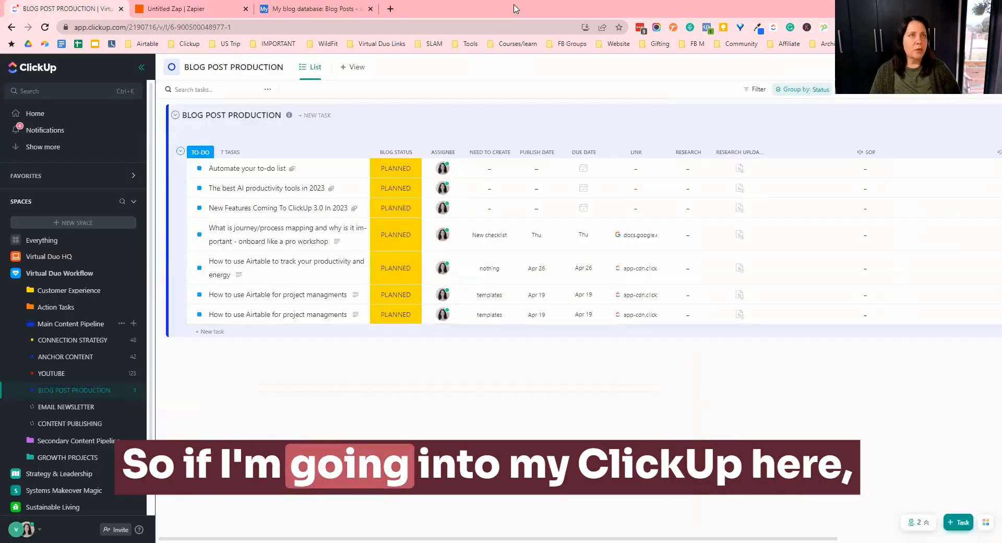
{"action": "left_click", "coordinate": [252, 316]}
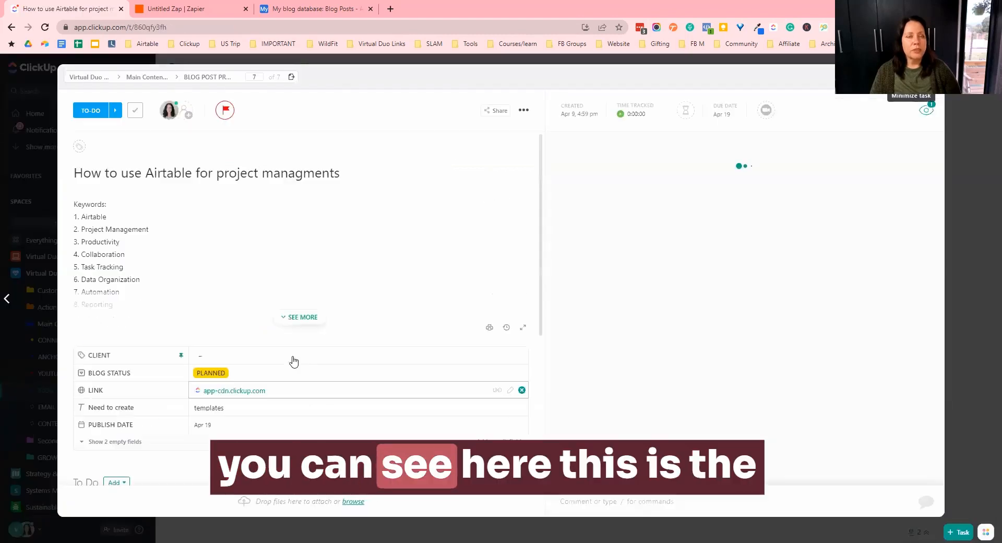
{"action": "left_click", "coordinate": [302, 317]}
- Review the generated keywords and topic ideas in the task description
{"action": "scroll", "coordinate": [355, 295], "scroll_direction": "down", "scroll_amount": 3}
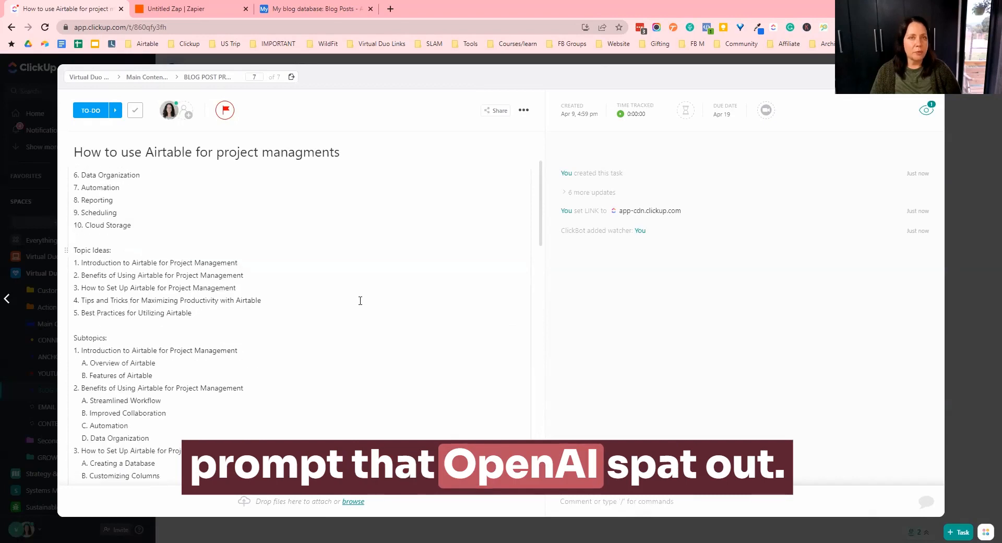
{"action": "scroll", "coordinate": [360, 300], "scroll_direction": "up", "scroll_amount": 3}
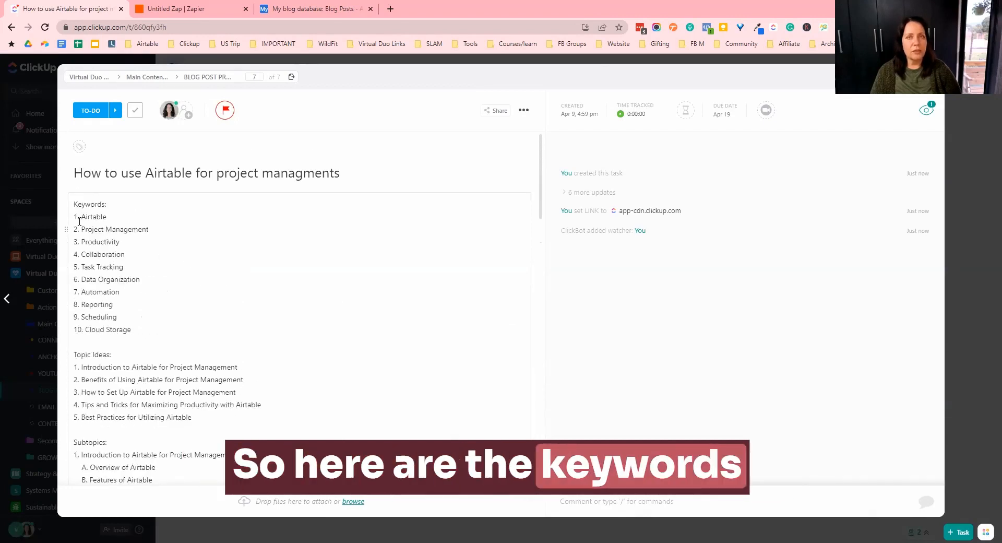
{"action": "left_click_drag", "start_coordinate": [82, 216], "coordinate": [131, 330]}
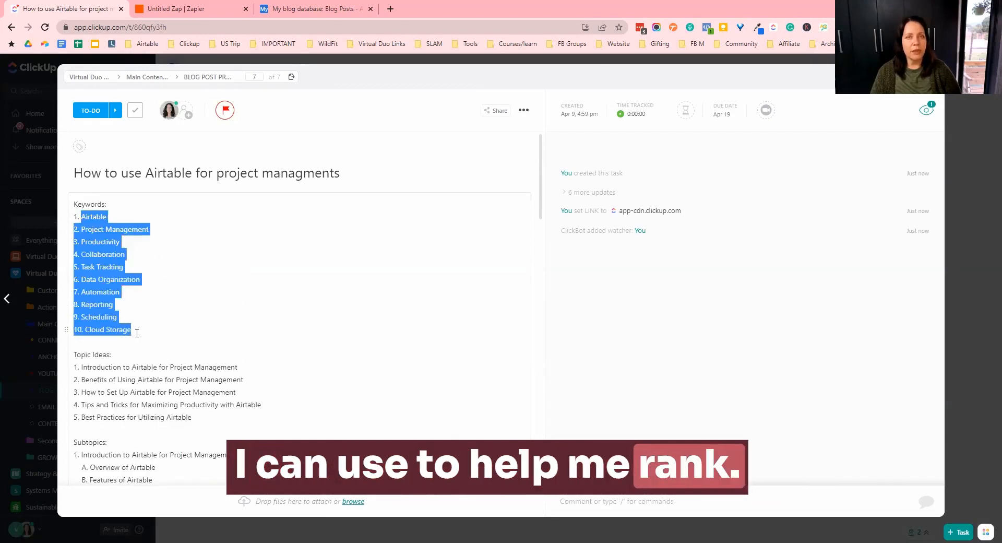
{"action": "left_click", "coordinate": [351, 309]}
{"action": "scroll", "coordinate": [245, 418], "scroll_direction": "down", "scroll_amount": 1}
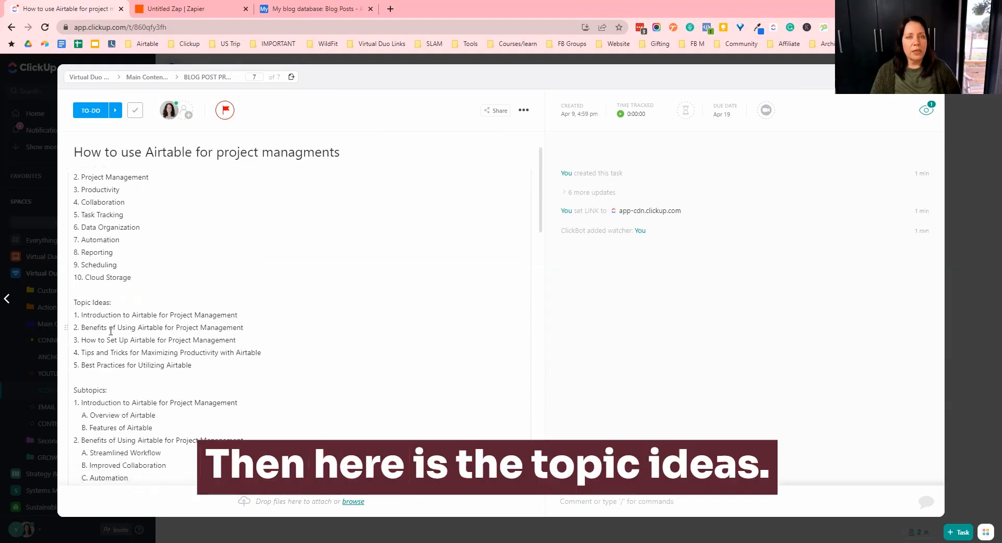
{"action": "left_click_drag", "start_coordinate": [126, 321], "coordinate": [237, 369]}
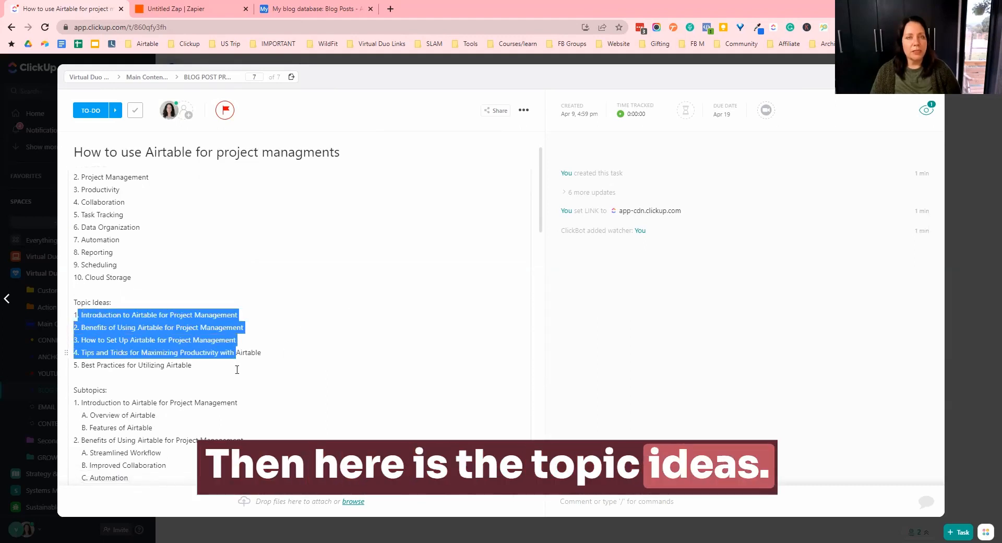
{"action": "left_click", "coordinate": [365, 350]}
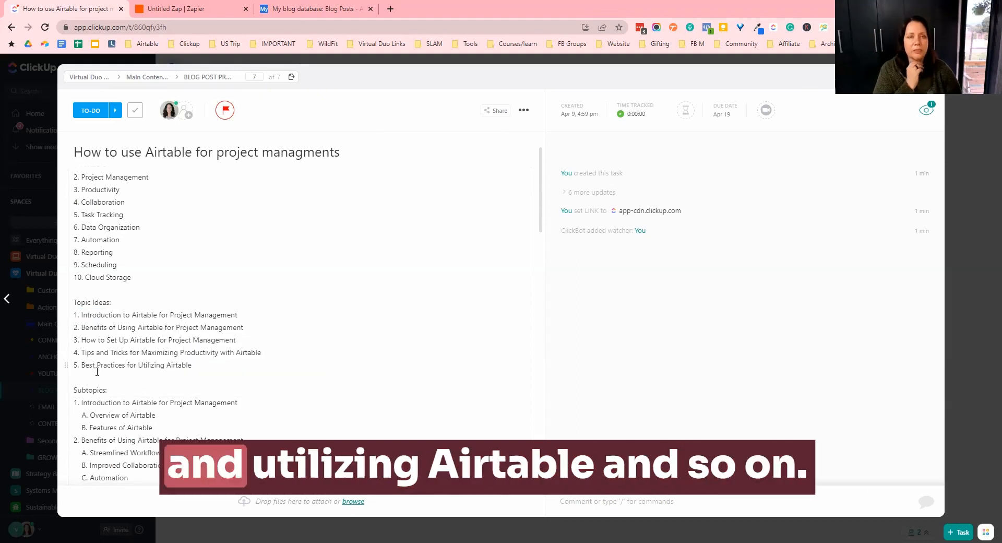
- Scroll through the generated subtopics and outline in the task description
{"action": "scroll", "coordinate": [351, 337], "scroll_direction": "down", "scroll_amount": 2}
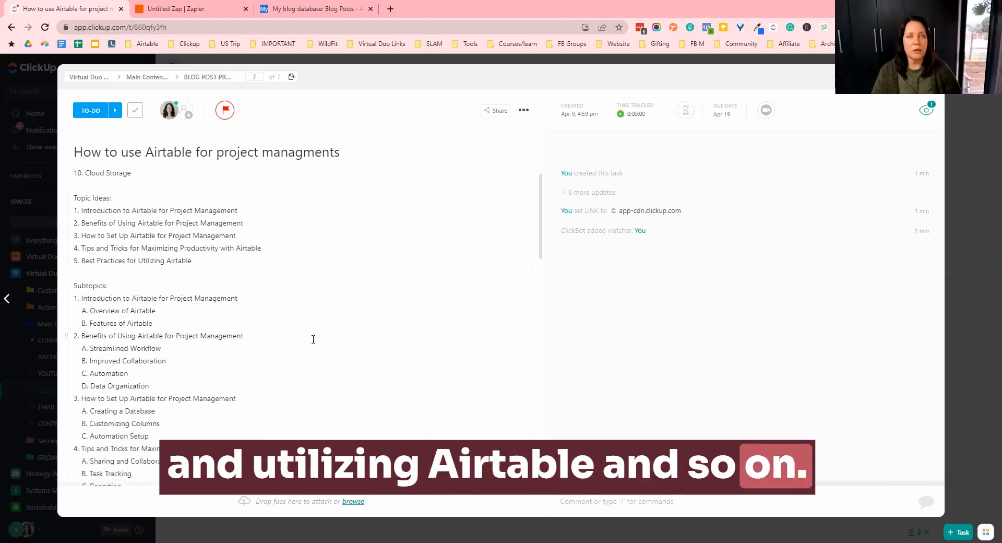
{"action": "scroll", "coordinate": [310, 338], "scroll_direction": "down", "scroll_amount": 2}
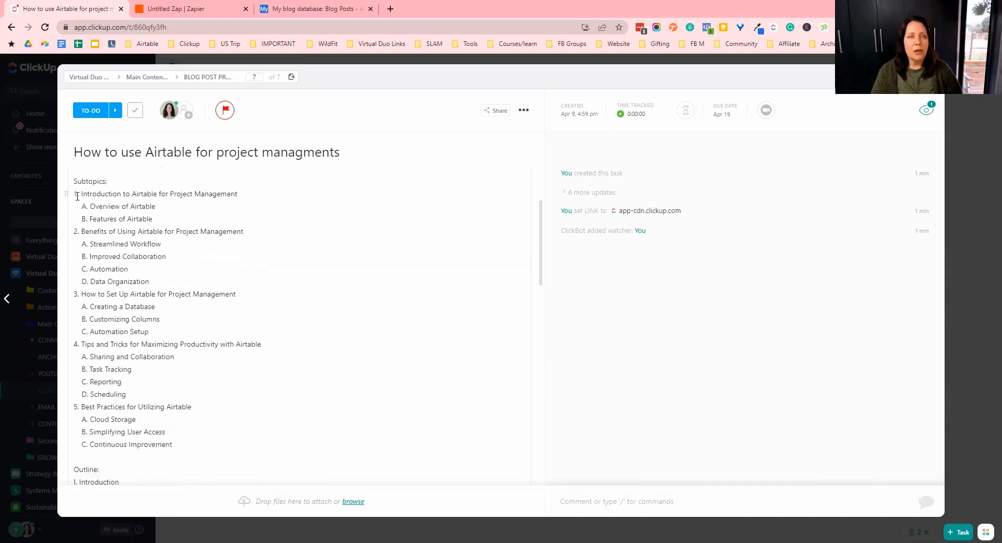
{"action": "scroll", "coordinate": [157, 331], "scroll_direction": "down", "scroll_amount": 2}
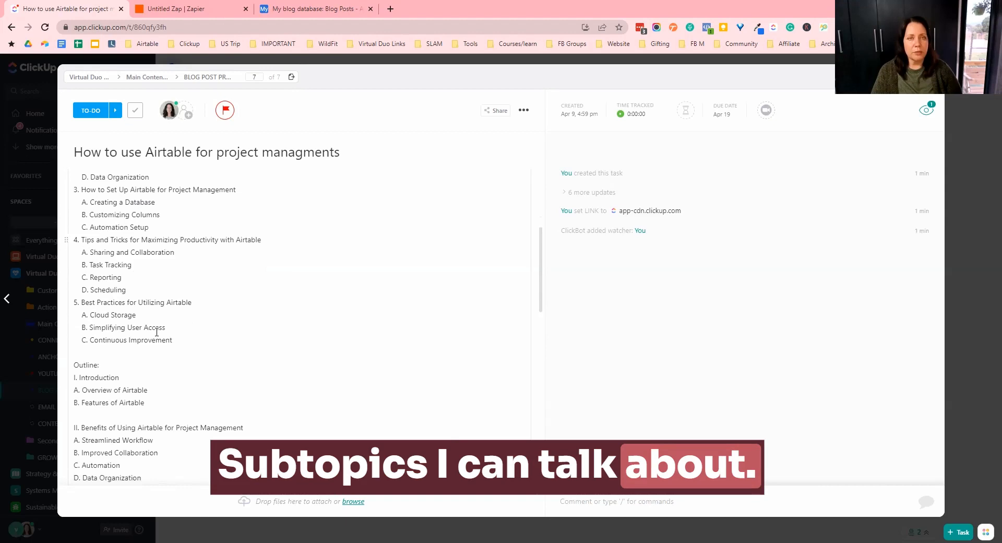
{"action": "scroll", "coordinate": [156, 332], "scroll_direction": "down", "scroll_amount": 3}
{"action": "scroll", "coordinate": [160, 332], "scroll_direction": "up", "scroll_amount": 1}
{"action": "scroll", "coordinate": [144, 299], "scroll_direction": "down", "scroll_amount": 2}
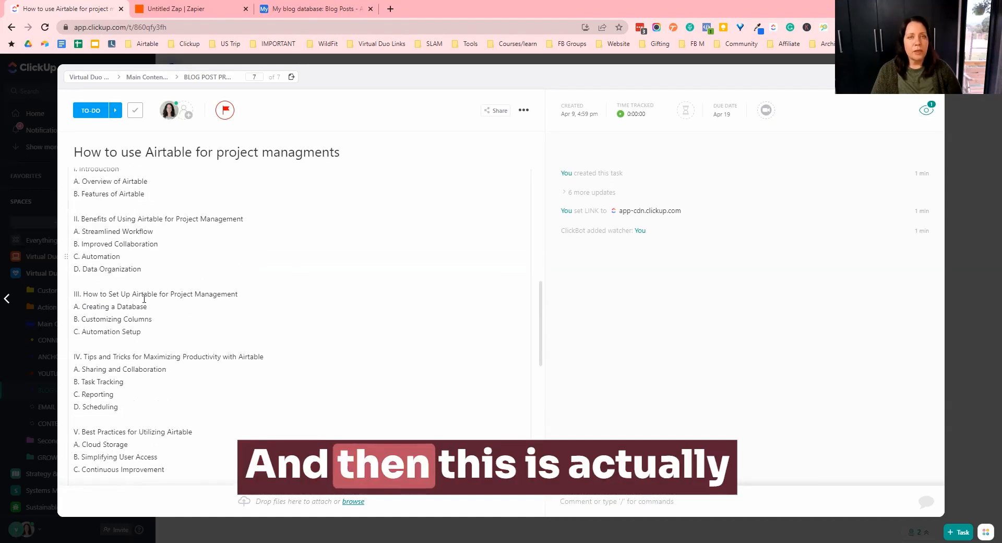
{"action": "scroll", "coordinate": [144, 298], "scroll_direction": "down", "scroll_amount": 2}
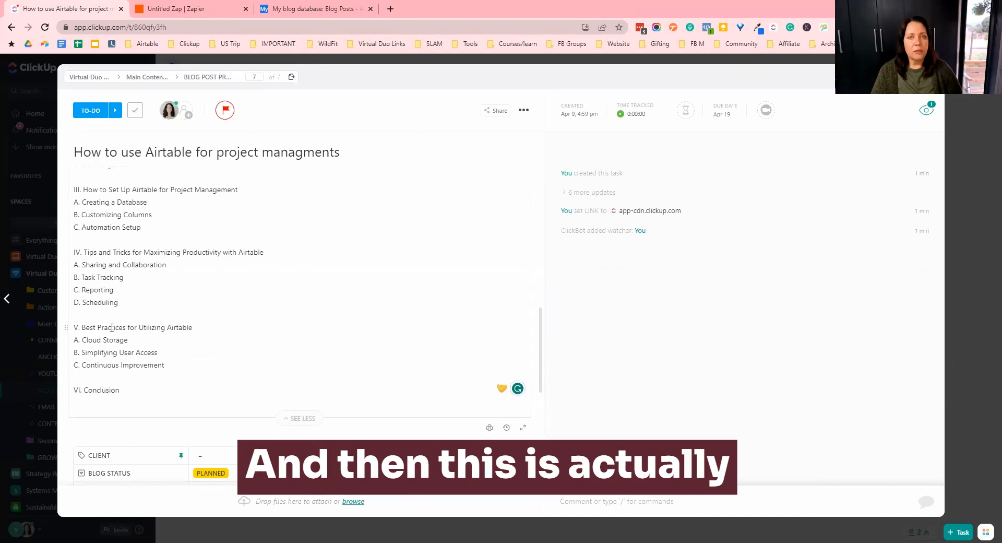
{"action": "scroll", "coordinate": [111, 308], "scroll_direction": "up", "scroll_amount": 2}
{"action": "scroll", "coordinate": [150, 261], "scroll_direction": "up", "scroll_amount": 1}
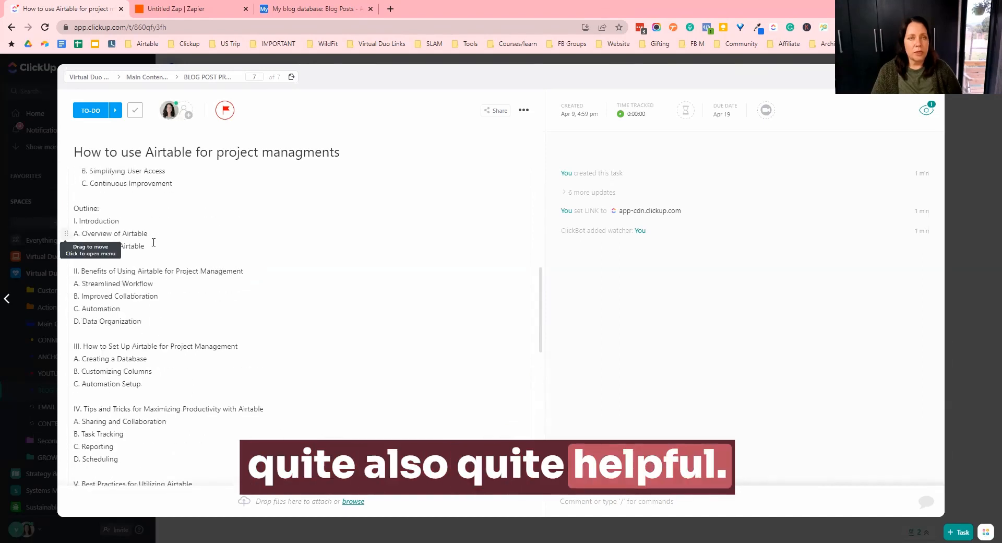